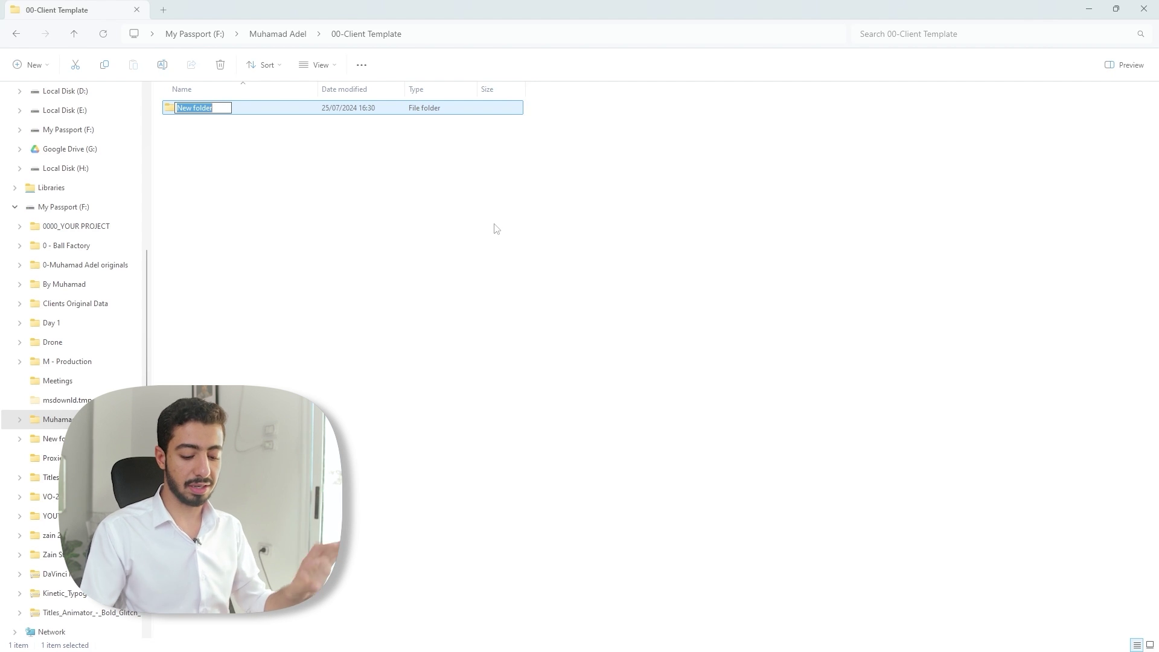
Name the new folder 0-Branding Data and create a subfolder named 1-Logo inside it
type("0-Branding Dat")
key("Return")
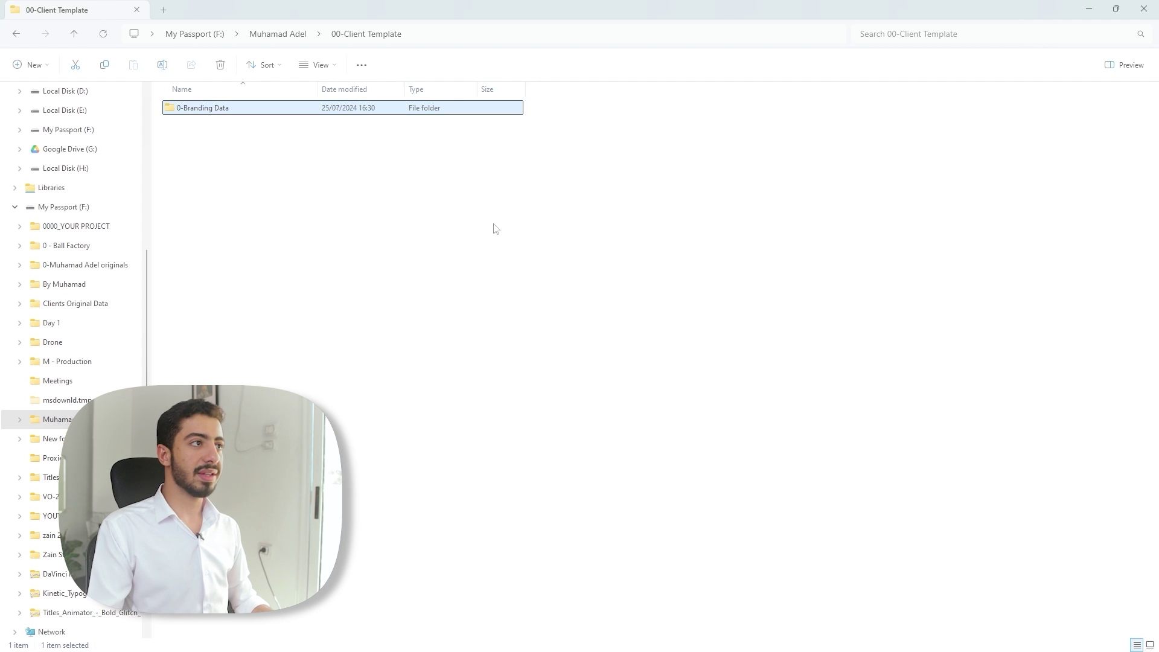
double_click(409, 118)
right_click(276, 166)
mouse_move(350, 259)
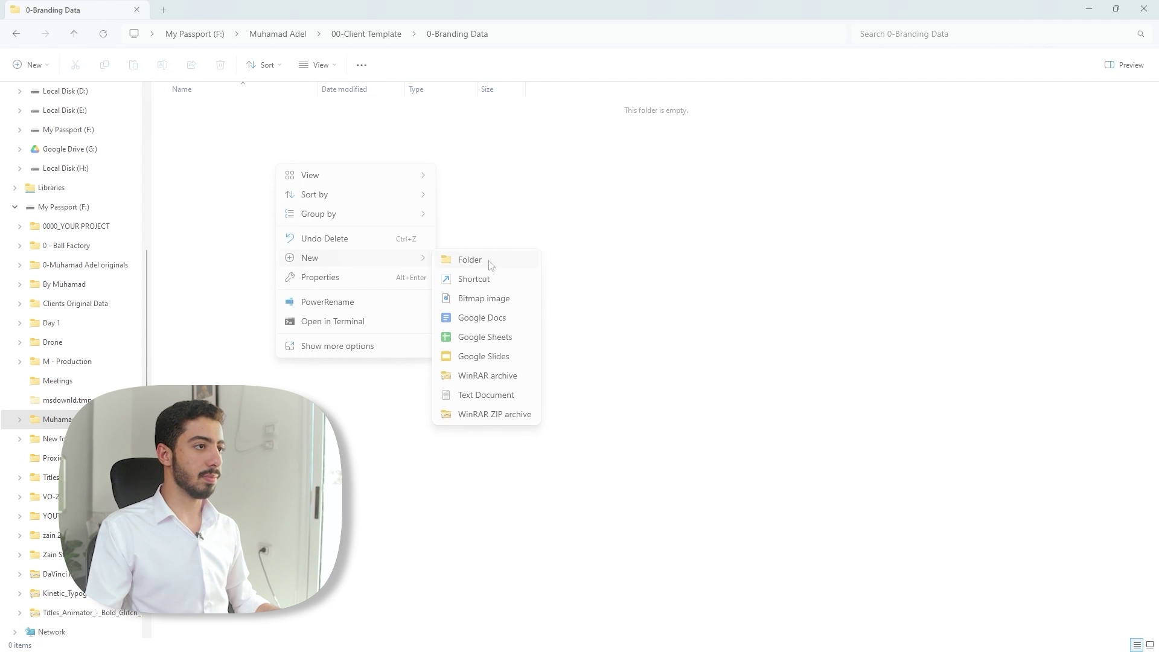
left_click(480, 260)
type("1-Logo")
key("Return")
Create two more subfolders in 0-Branding Data named 2-Colors and 3-Transitions
right_click(491, 265)
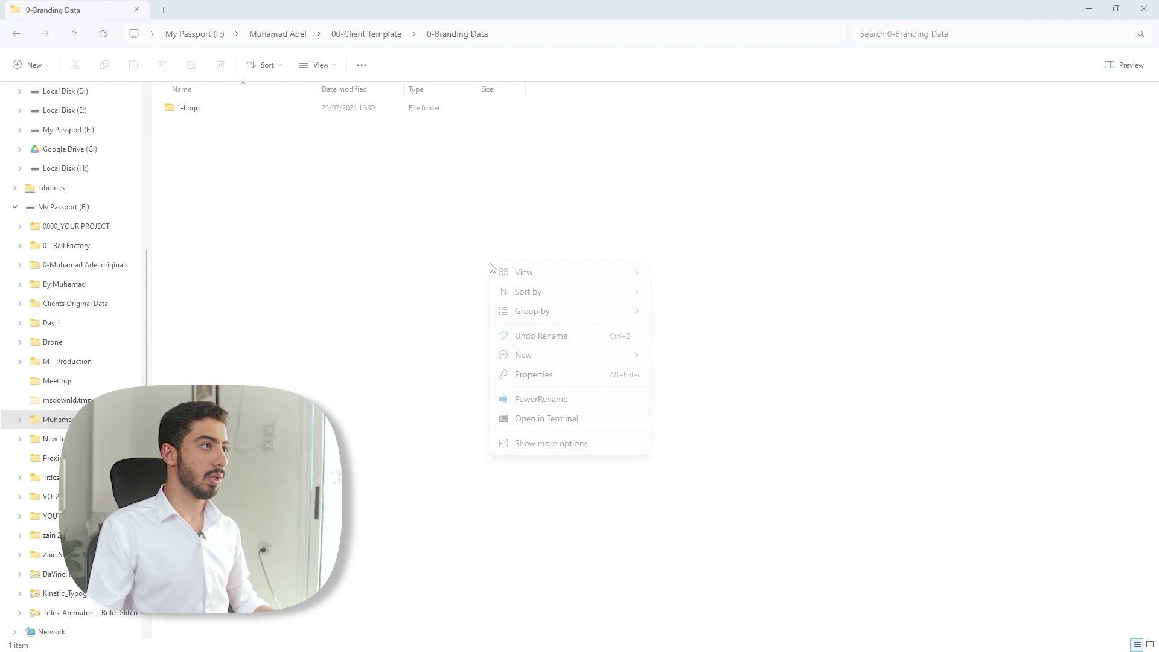
mouse_move(644, 360)
left_click(748, 357)
type("2-Colors")
key("Return")
right_click(720, 351)
mouse_move(792, 443)
left_click(882, 449)
type("3-Transitions")
key("Return")
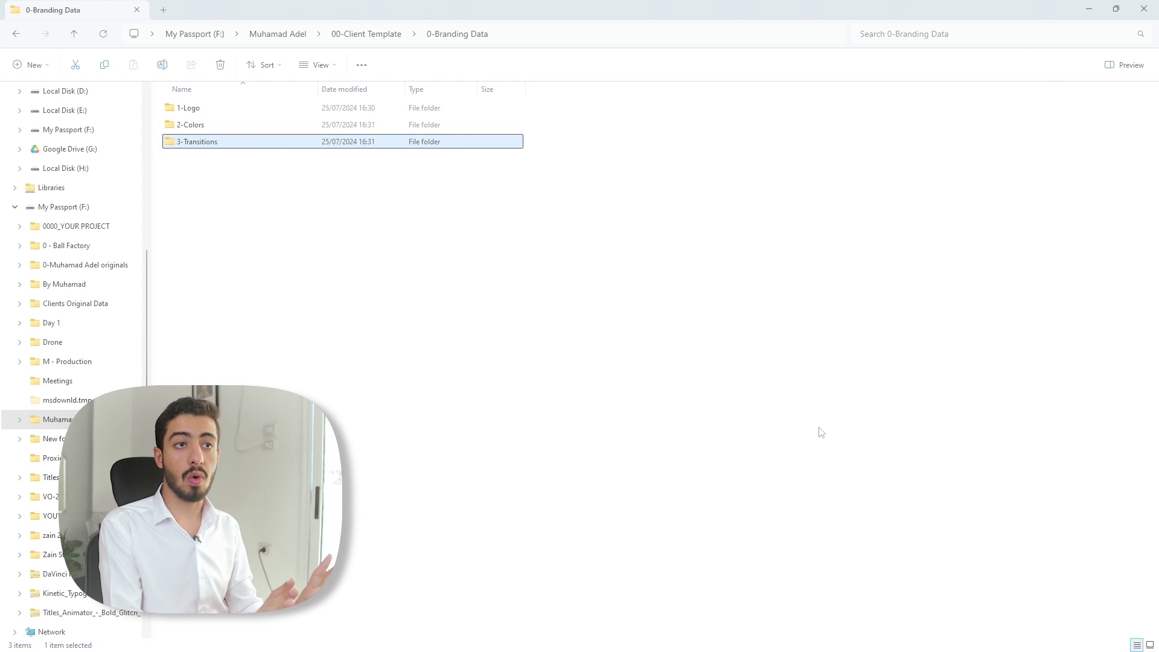
Go back up to 00-Client Template and create a folder named 0000-Project Template
key("alt+Up")
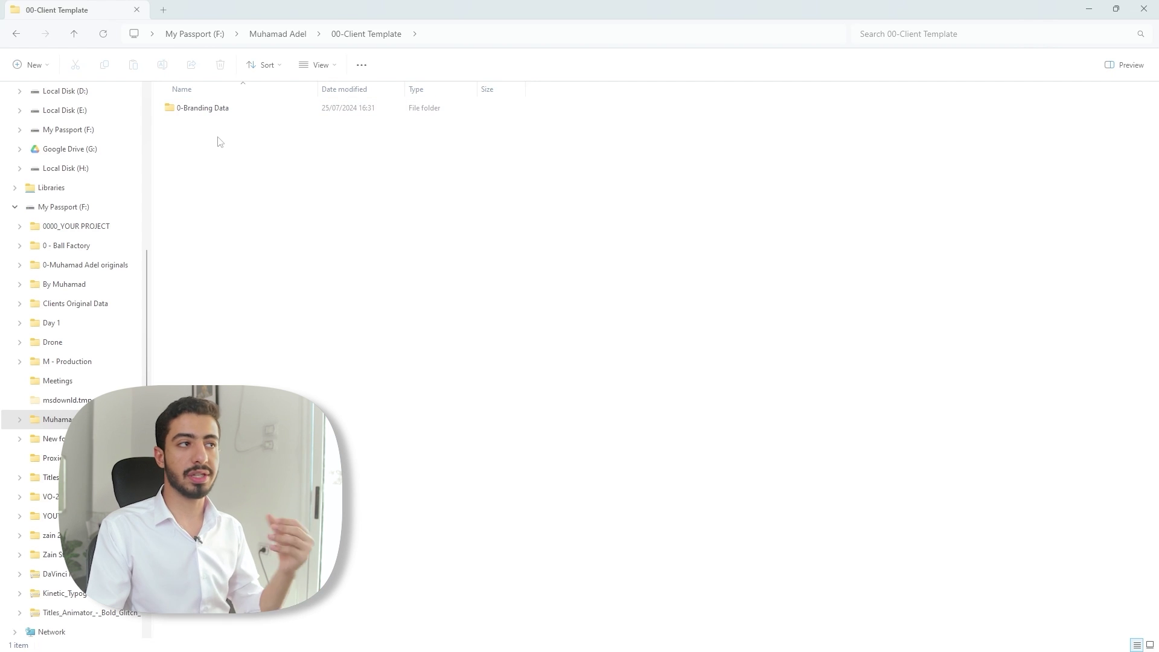
right_click(290, 205)
mouse_move(355, 304)
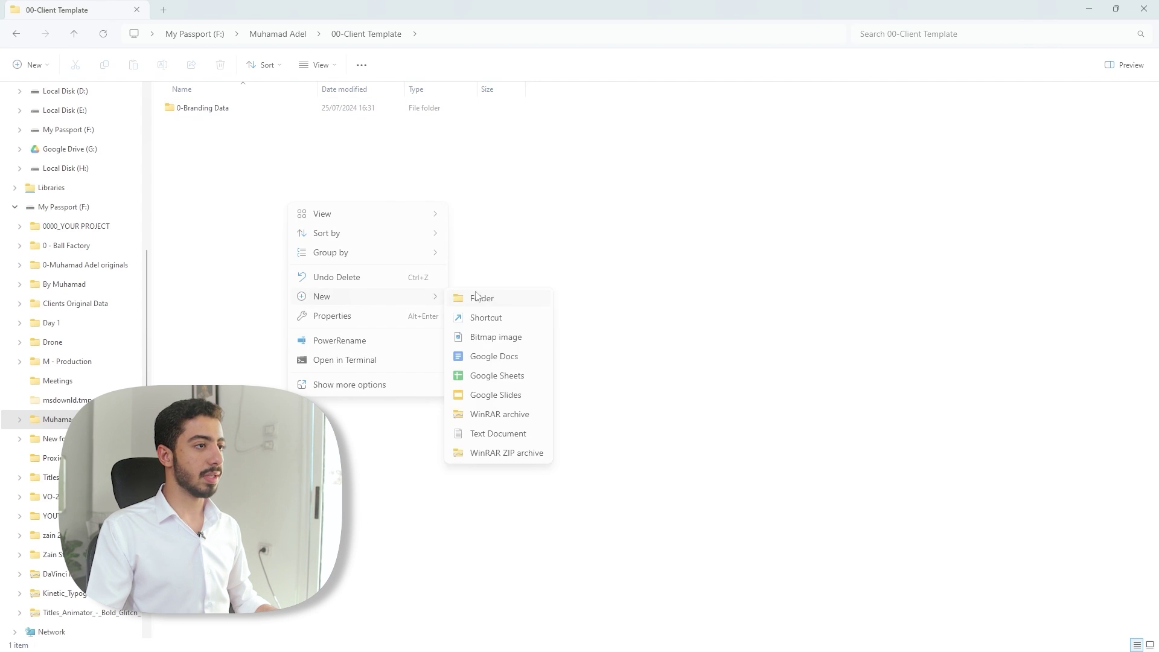
left_click(477, 295)
type("0000")
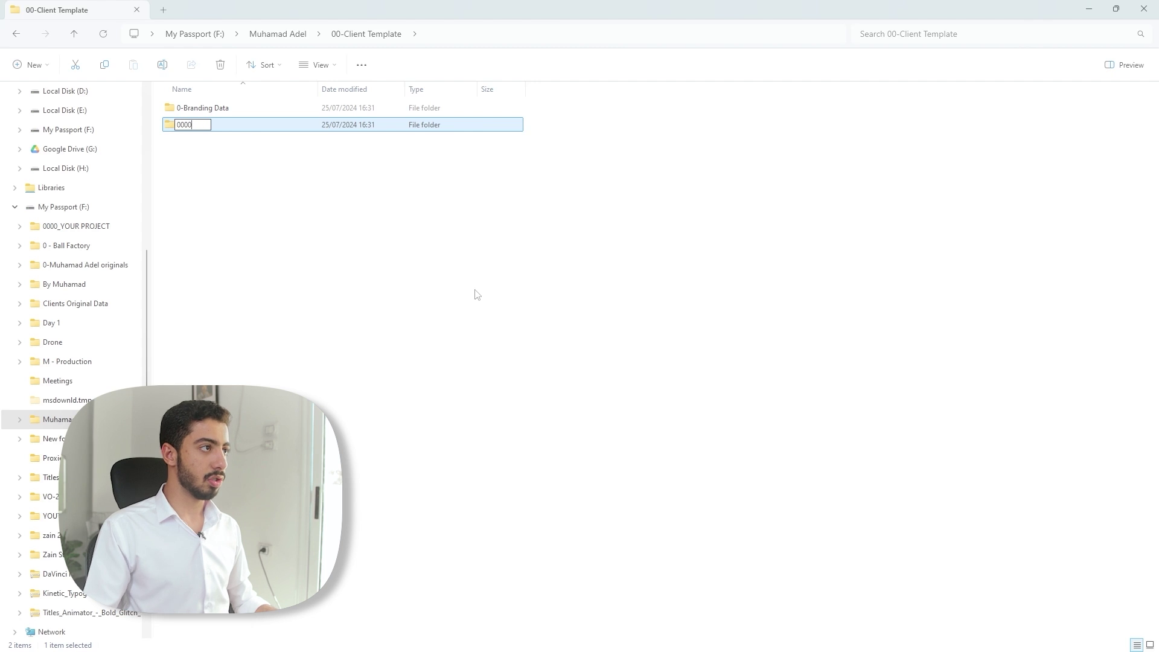
type("-Pro")
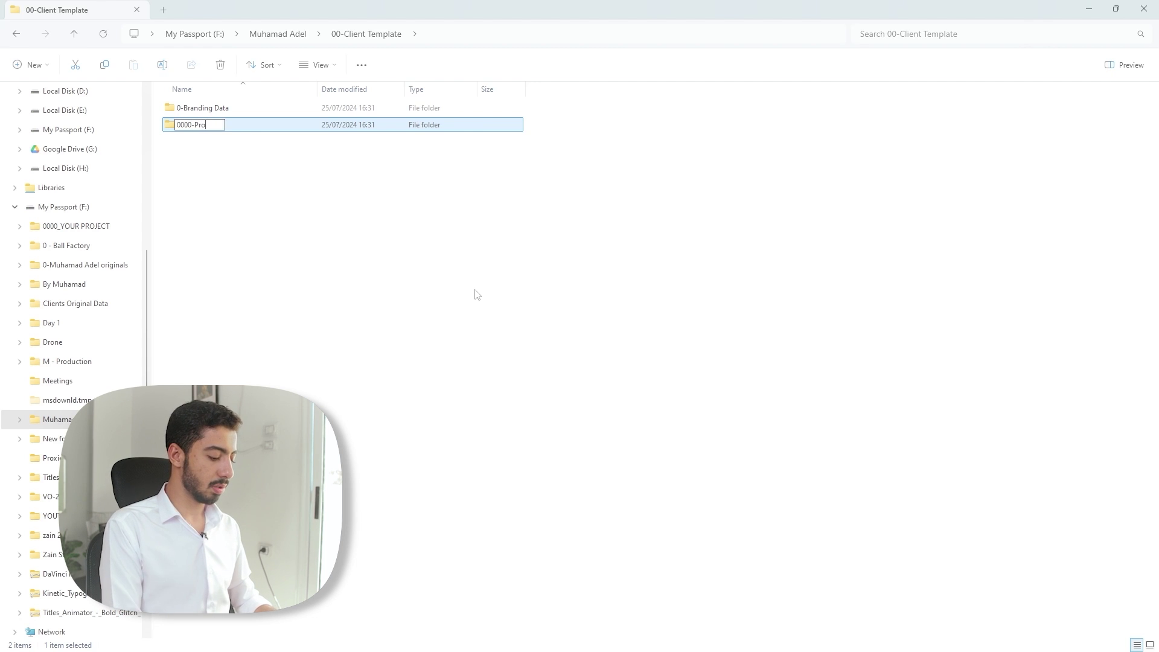
type("ject Tme")
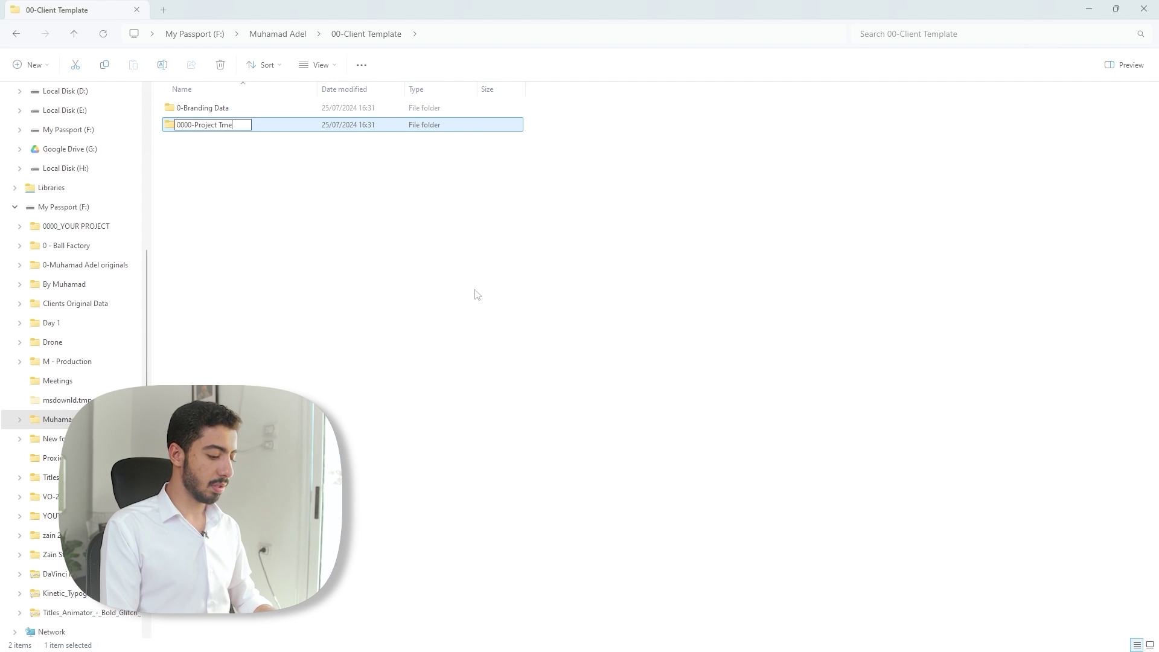
key("BackSpace")
key("BackSpace")
type("emplate")
key("Return")
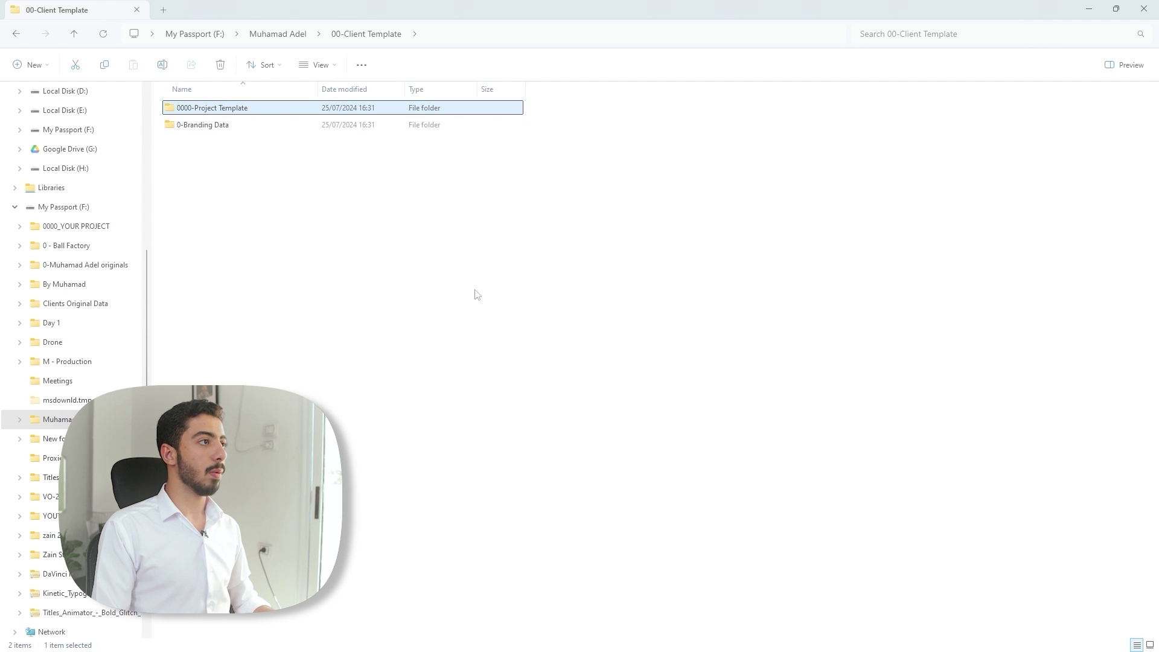
Inside 0000-Project Template, create a new folder and duplicate it twice
key("Return")
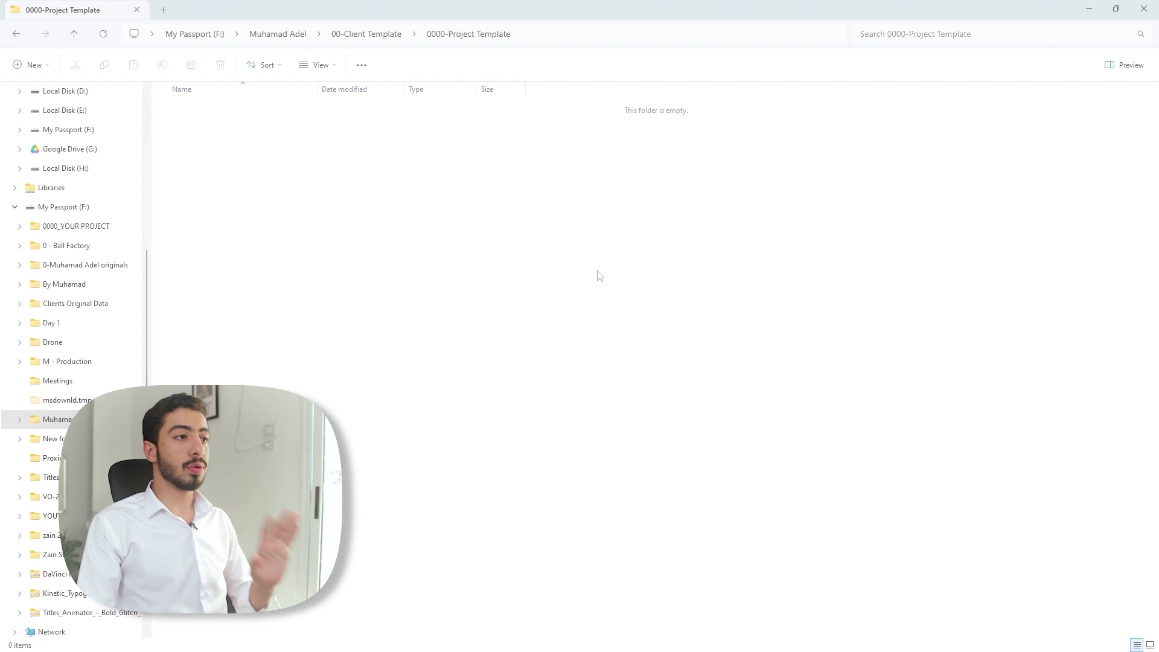
right_click(430, 221)
mouse_move(566, 325)
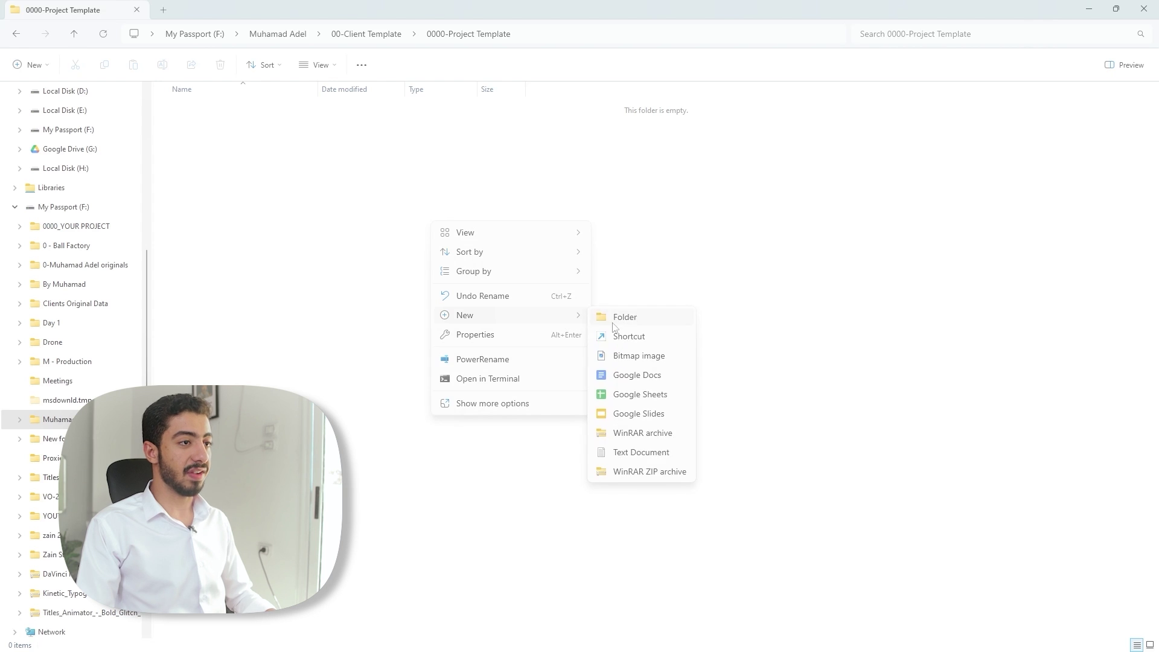
left_click(616, 318)
left_click(266, 112)
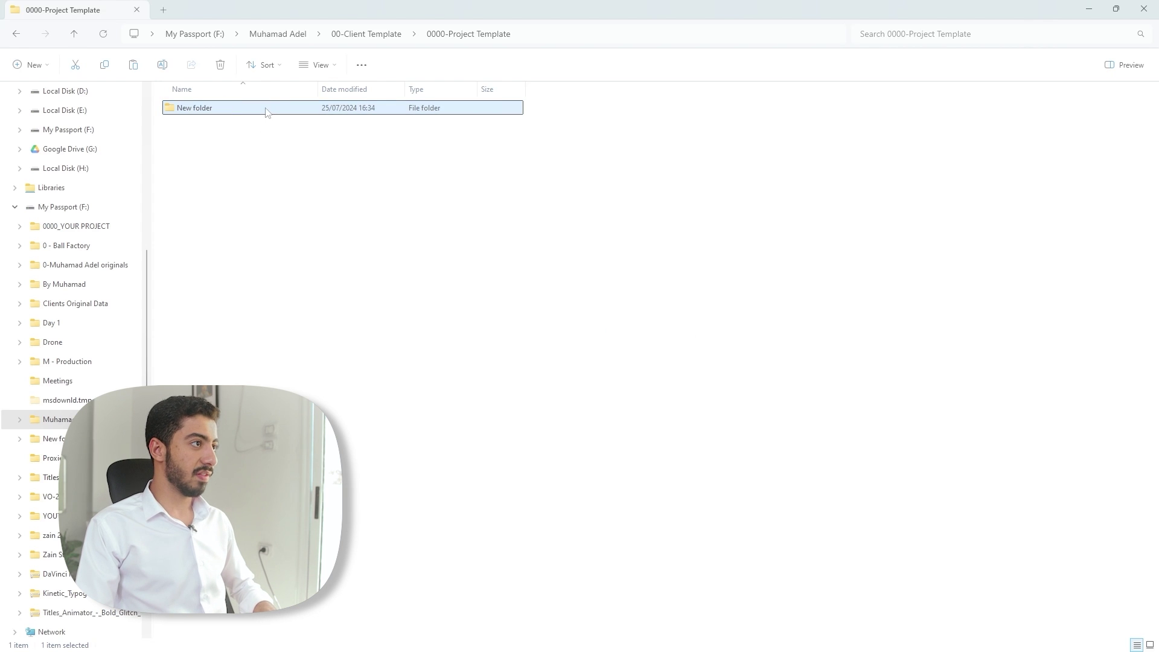
key("ctrl+v")
key("ctrl+v")
Rename the original new folder in 0000-Project Template to 01-Projects
left_click(229, 110)
key("F2")
type("0")
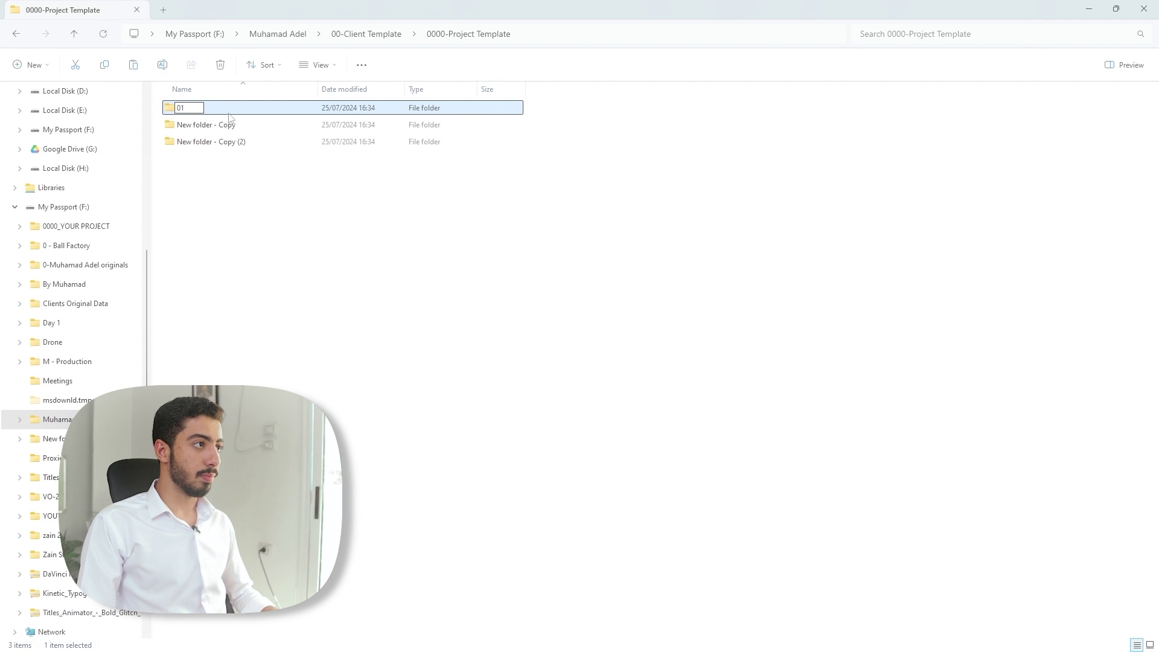
type("1-Projects")
Rename the two folder copies in 0000-Project Template to 02-Footage and 03-Audio
left_click(229, 125)
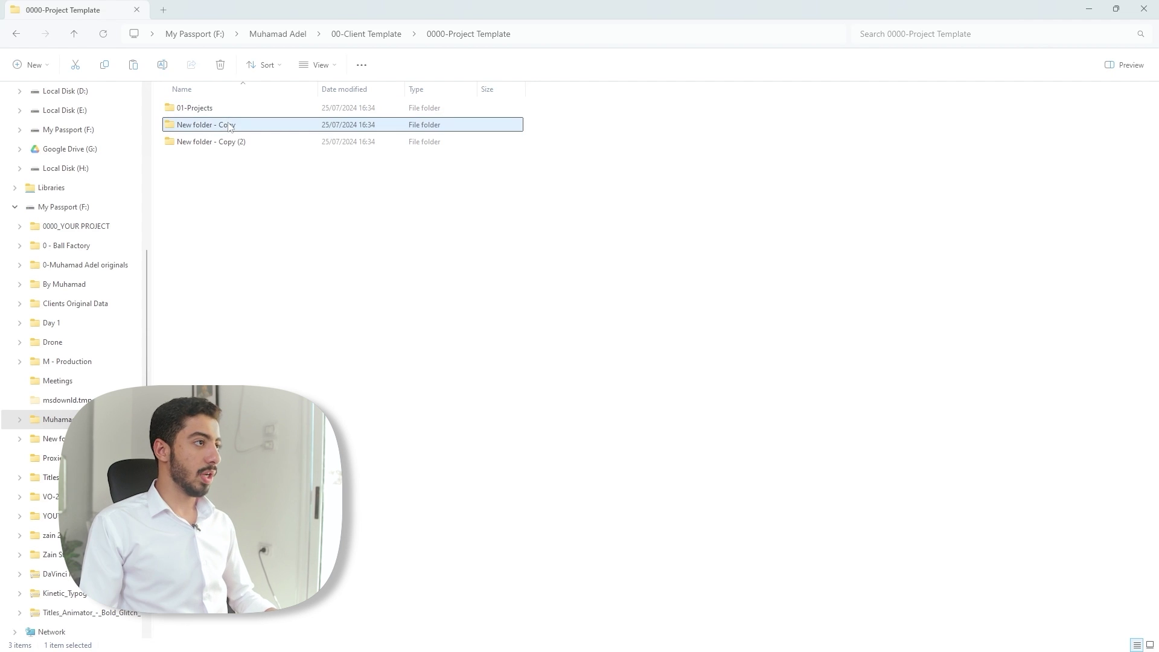
key("F2")
type("02")
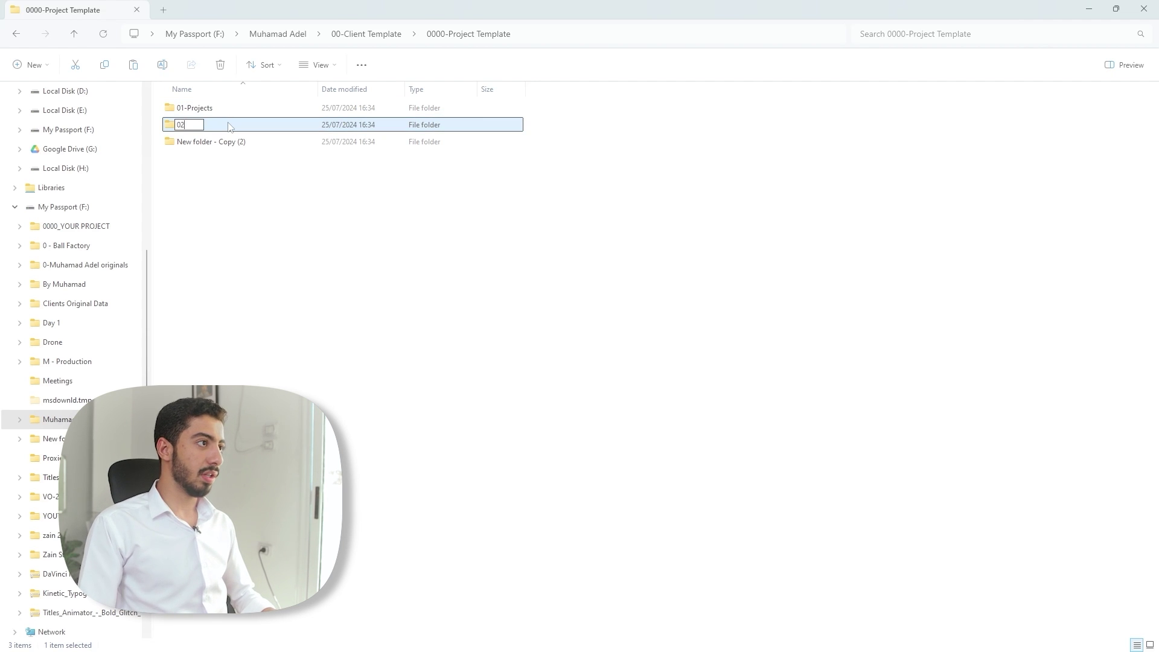
type("-Footage")
left_click(227, 141)
key("F2")
type("03-Audio")
key("Return")
Open 01-Projects, create a new folder in it and duplicate that folder twice
double_click(211, 114)
right_click(313, 284)
right_click(387, 177)
mouse_move(462, 296)
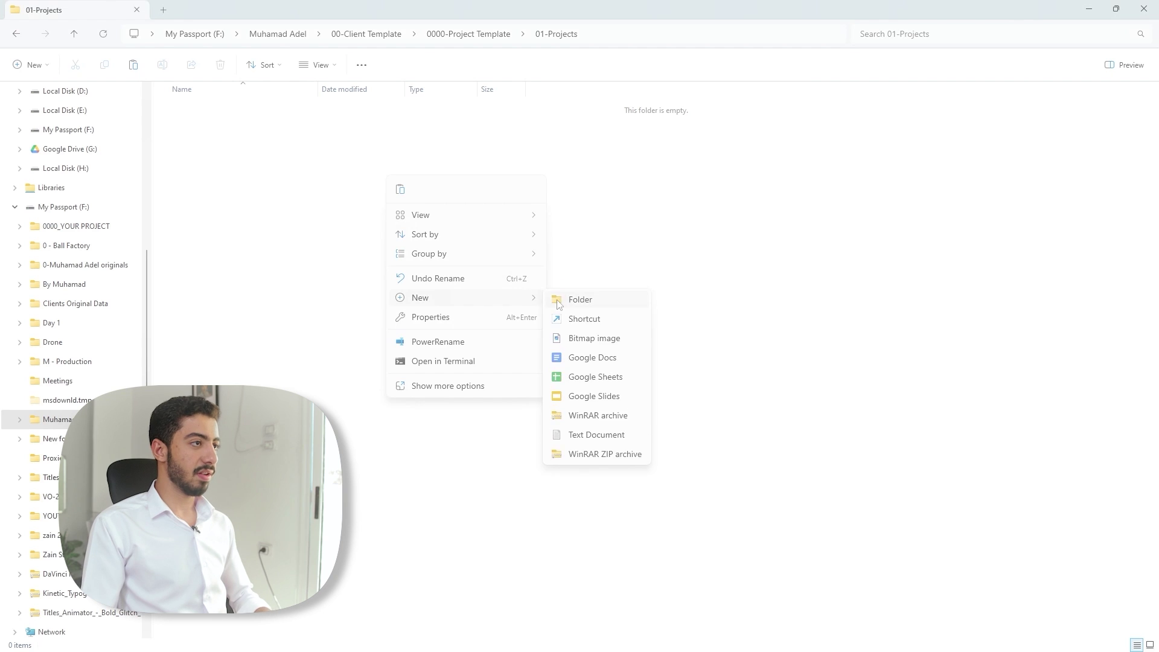
left_click(559, 300)
left_click(262, 113)
key("ctrl+c")
key("ctrl+v")
key("ctrl+v")
Rename the original new folder in 01-Projects to 01-Premiere Pro
left_click(241, 110)
key("F2")
type("0")
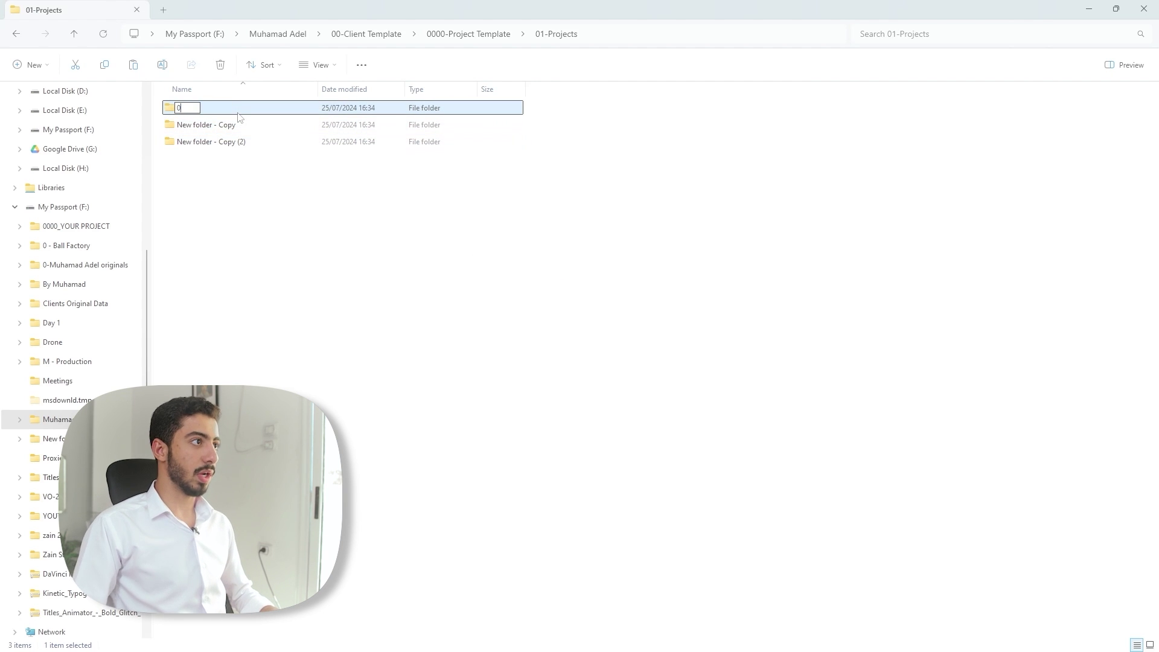
type("1-Premiere Pro")
Rename the two folder copies in 01-Projects to 02-After Effects and 03-Photoshop
left_click(230, 124)
key("F2")
type("02-After Effects")
key("Return")
left_click(253, 140)
key("F2")
type("03-Photoshop")
key("Return")
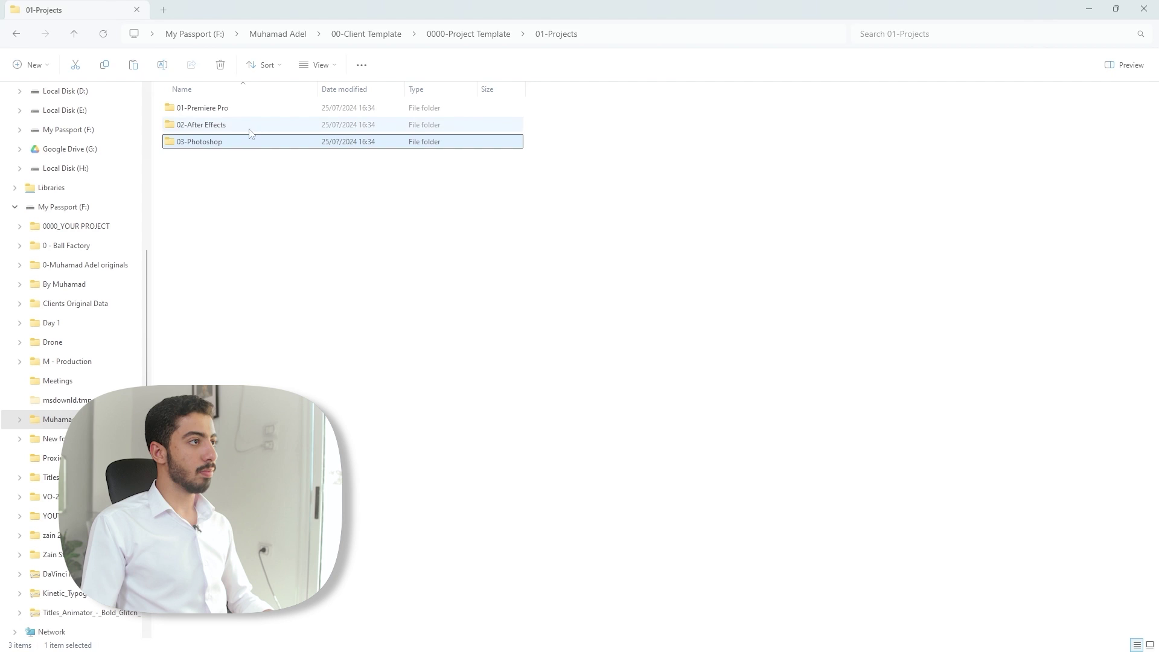
In the 02-Footage folder, create a new folder with five copies and name the original 1-A Roll
key("alt+Left")
left_click(221, 129)
double_click(222, 132)
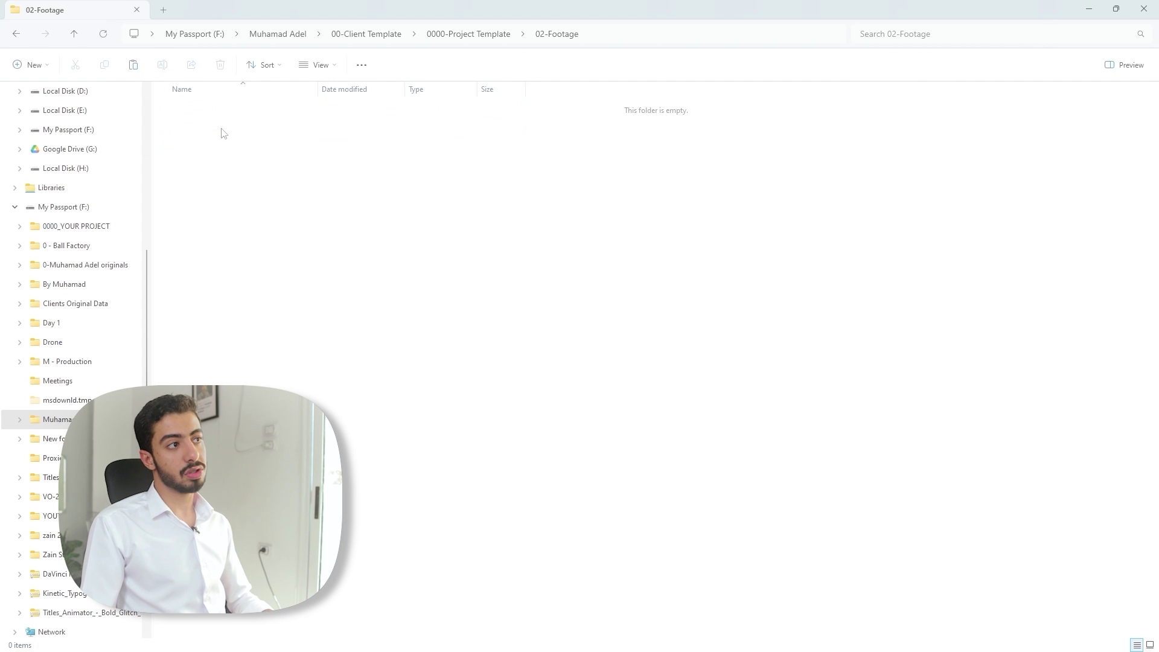
right_click(271, 145)
mouse_move(370, 269)
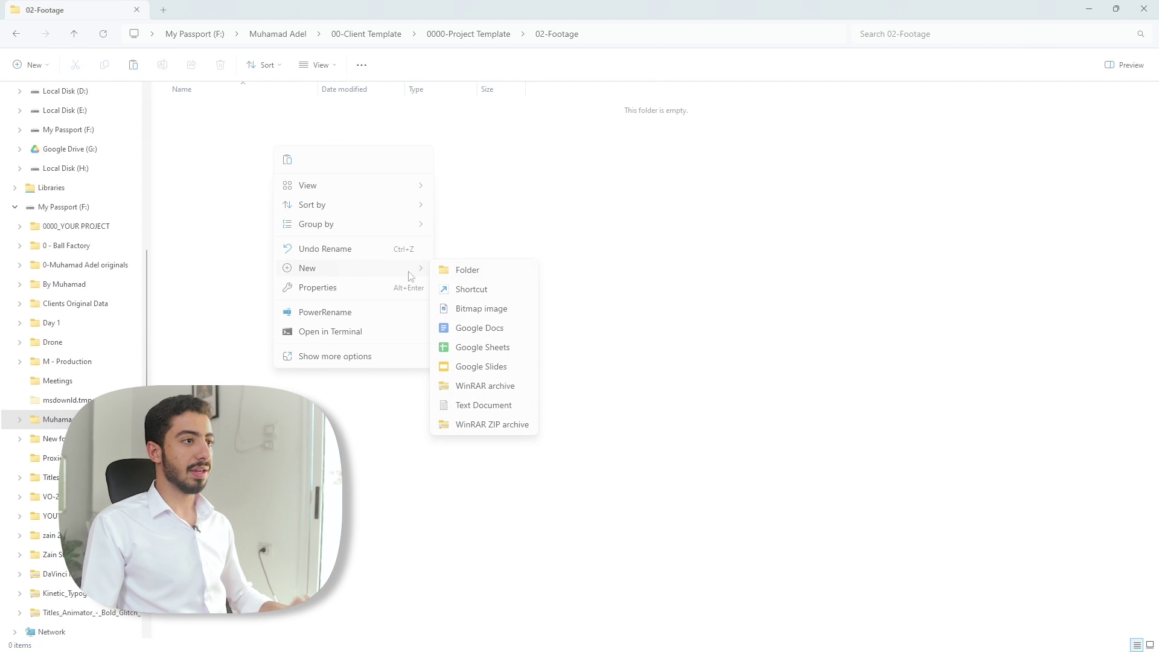
left_click(466, 270)
type("1-A Roll")
Rename the first two folder copies in 02-Footage to 2-Sec A Roll and 3-B Roll
key("Tab")
type("2")
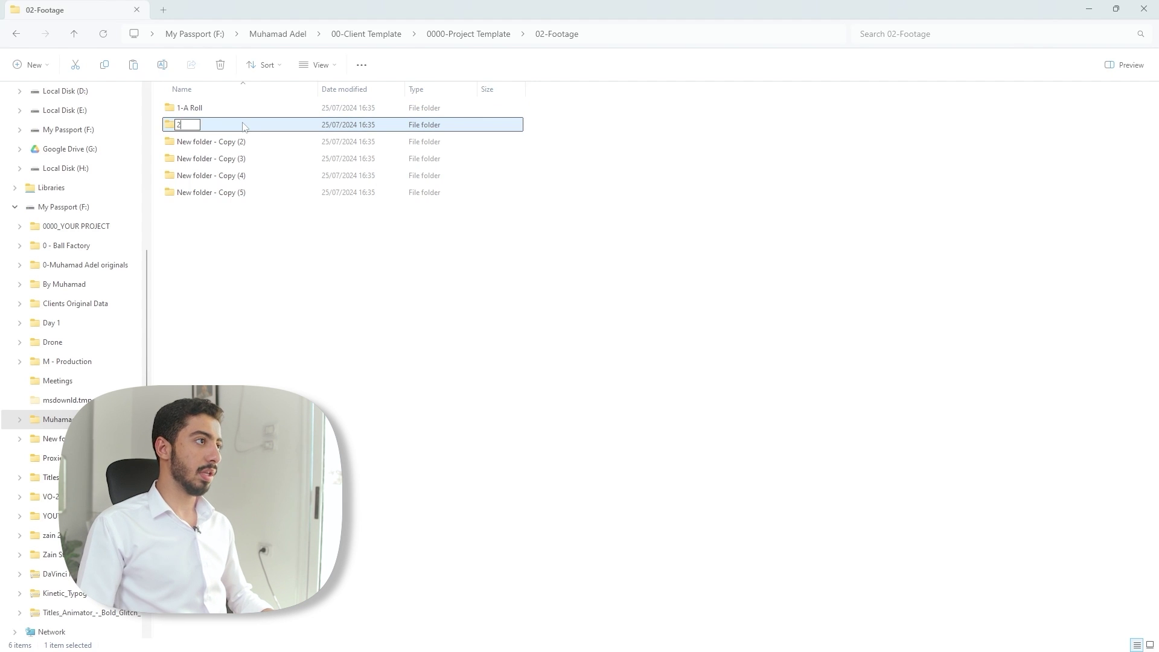
type("-Sec A Roll")
key("Return")
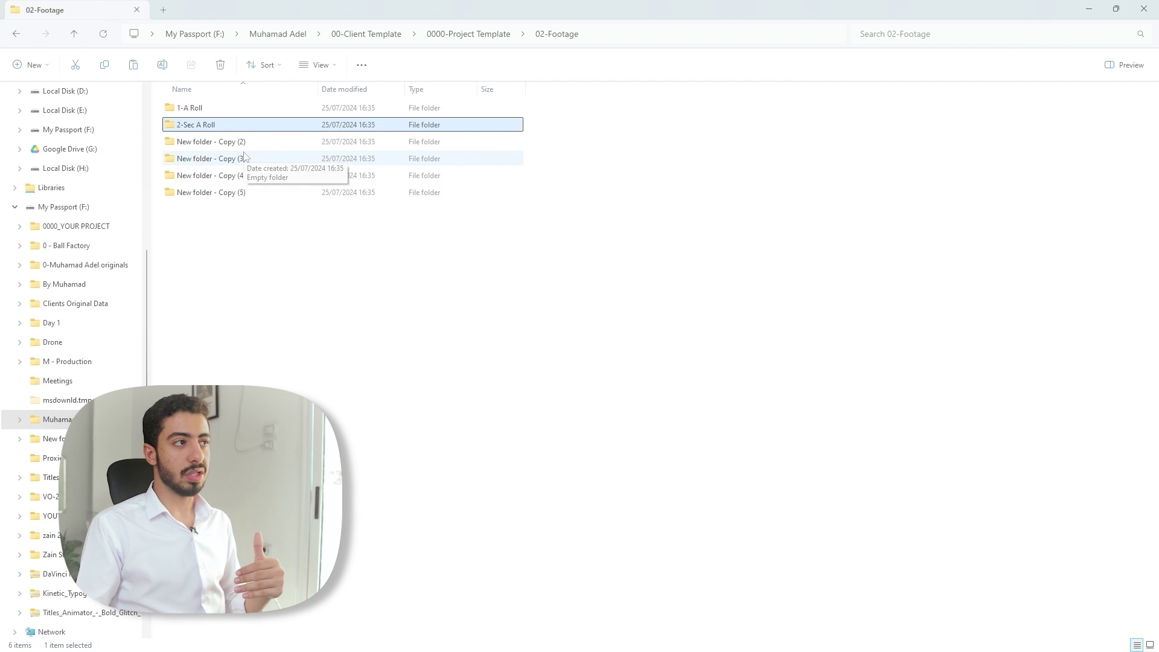
left_click(246, 145)
key("F2")
type("3- B Roll")
key("Return")
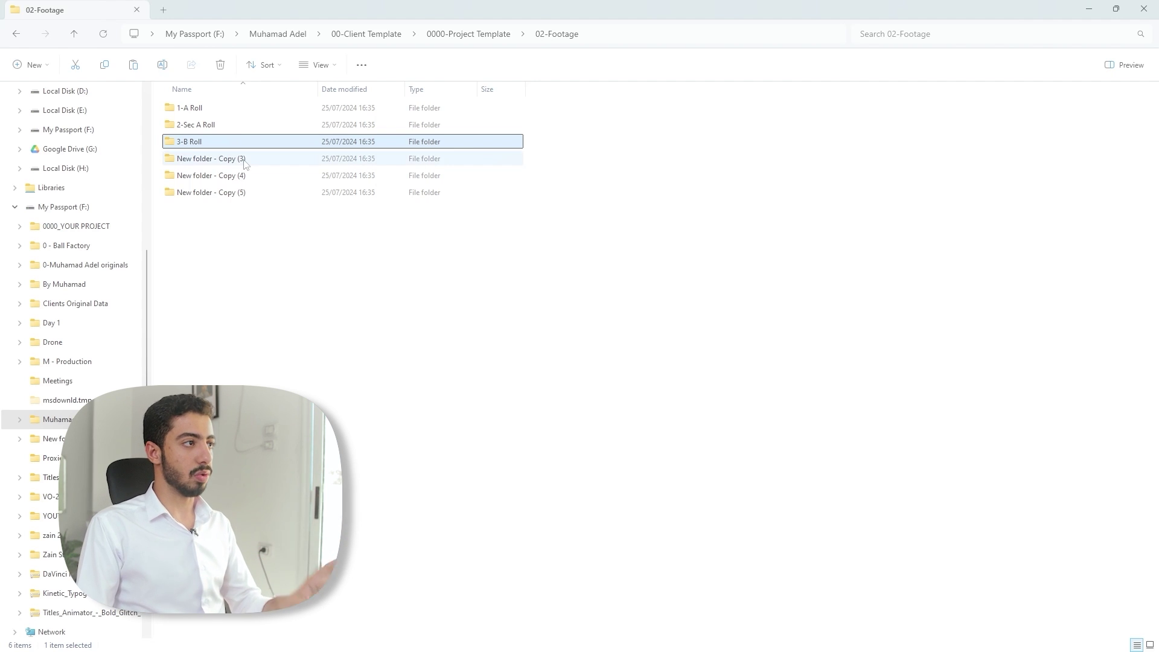
Rename the next two folder copies in 02-Footage to 4-Photos and 5-Audio Files
left_click(245, 161)
key("F2")
type("4-Photos")
key("Return")
left_click(234, 181)
key("F2")
type("5-Audio Files")
key("Return")
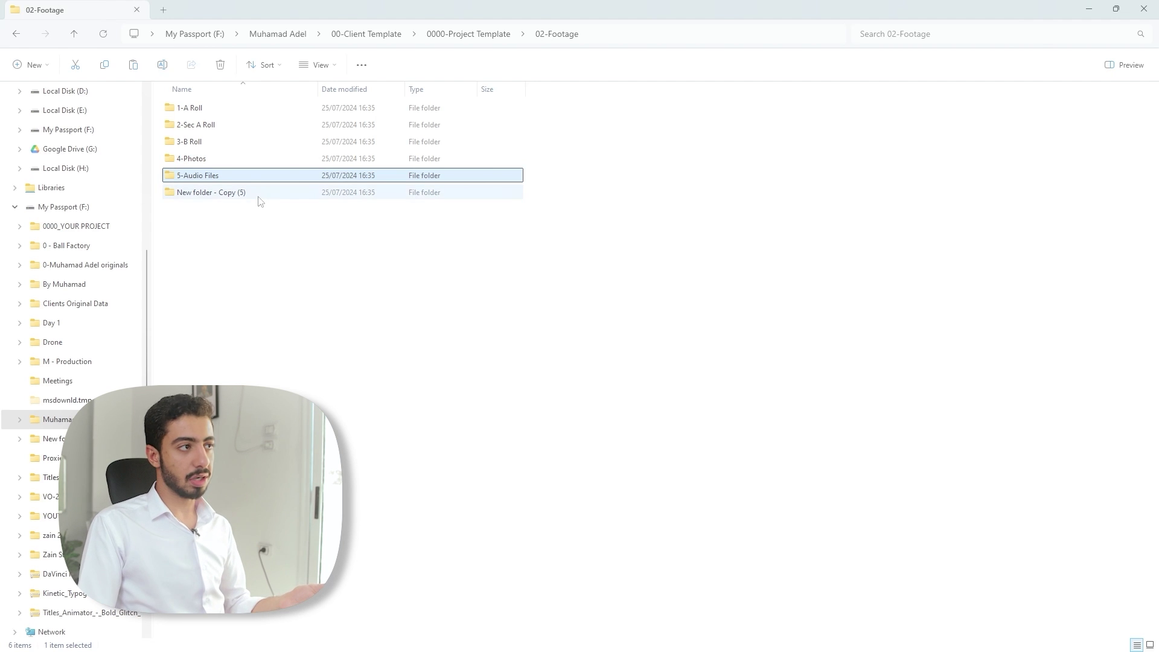
Rename the last remaining folder copy in 02-Footage to 6-After Effects Exports
left_click(260, 193)
key("F2")
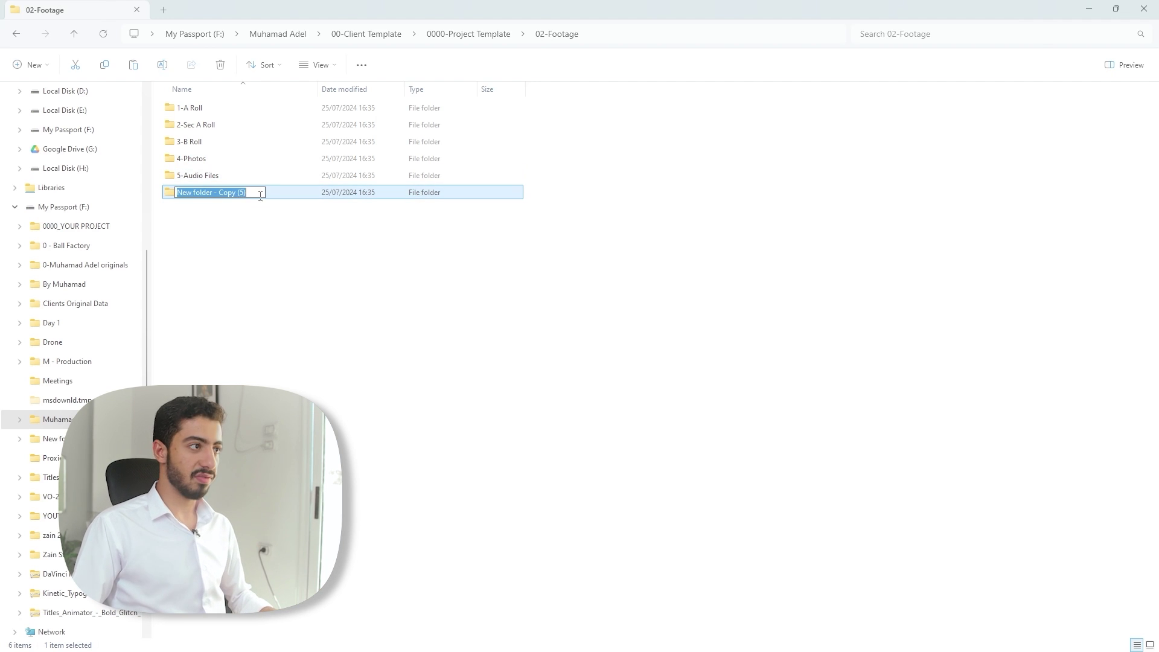
type("6-Aft")
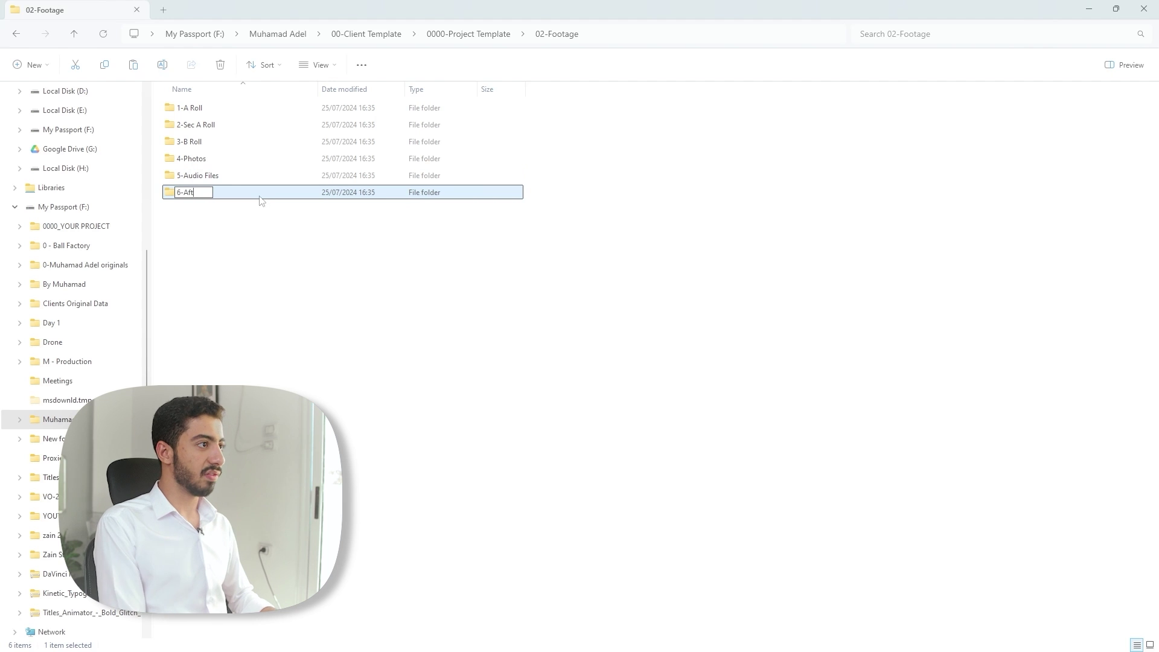
type("er Effects")
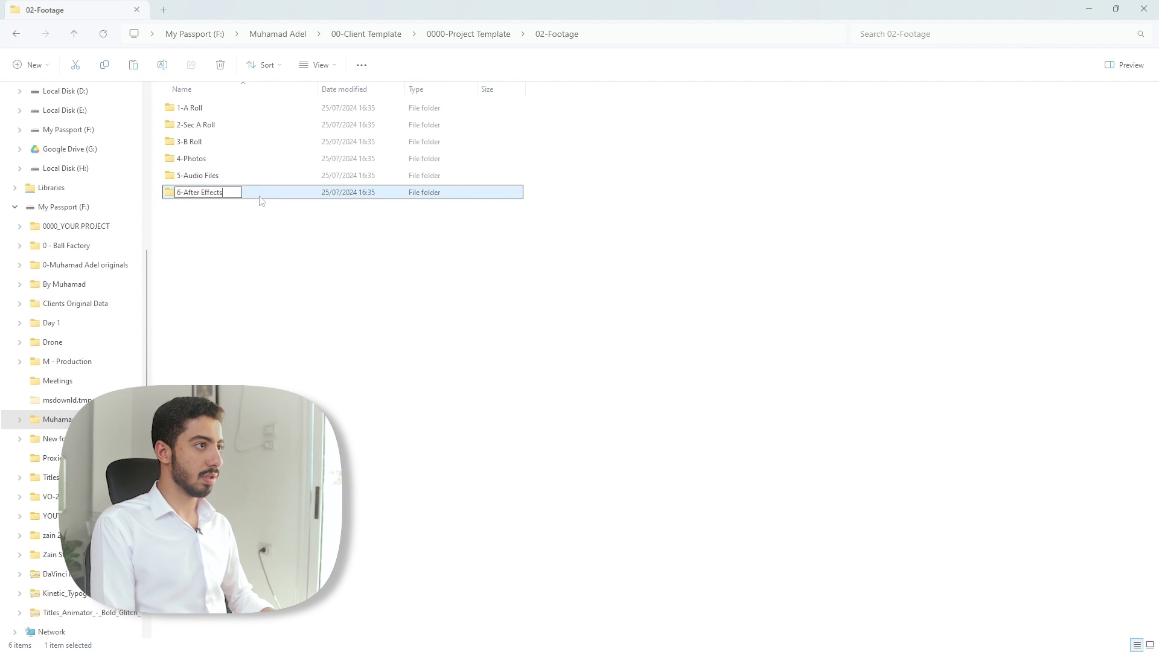
type(" Render")
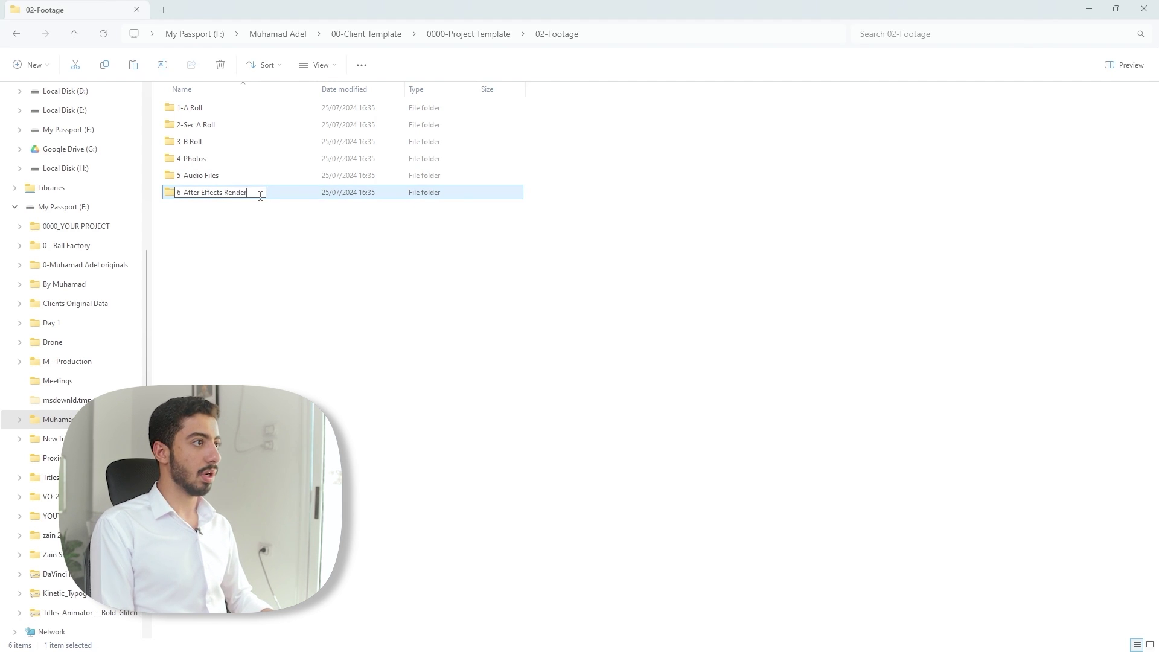
key("BackSpace")
key("BackSpace")
key("BackSpace")
type("Exports")
key("Return")
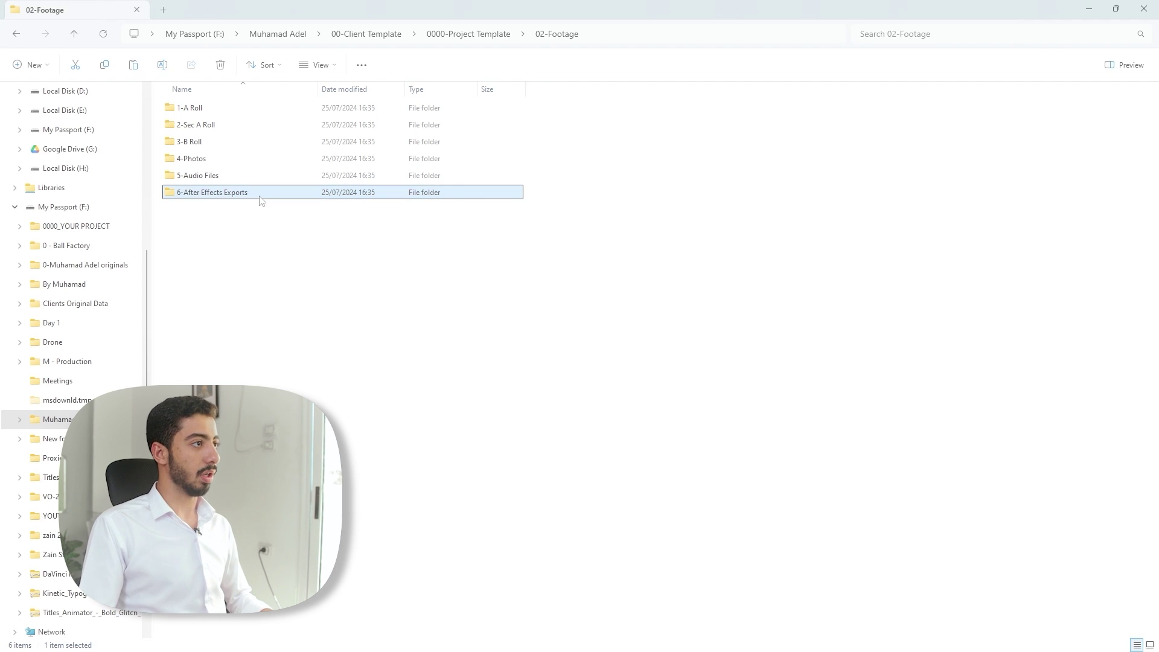
Open 5-Audio Files, create a new folder with two copies and name the original 1-Music
double_click(261, 175)
right_click(254, 136)
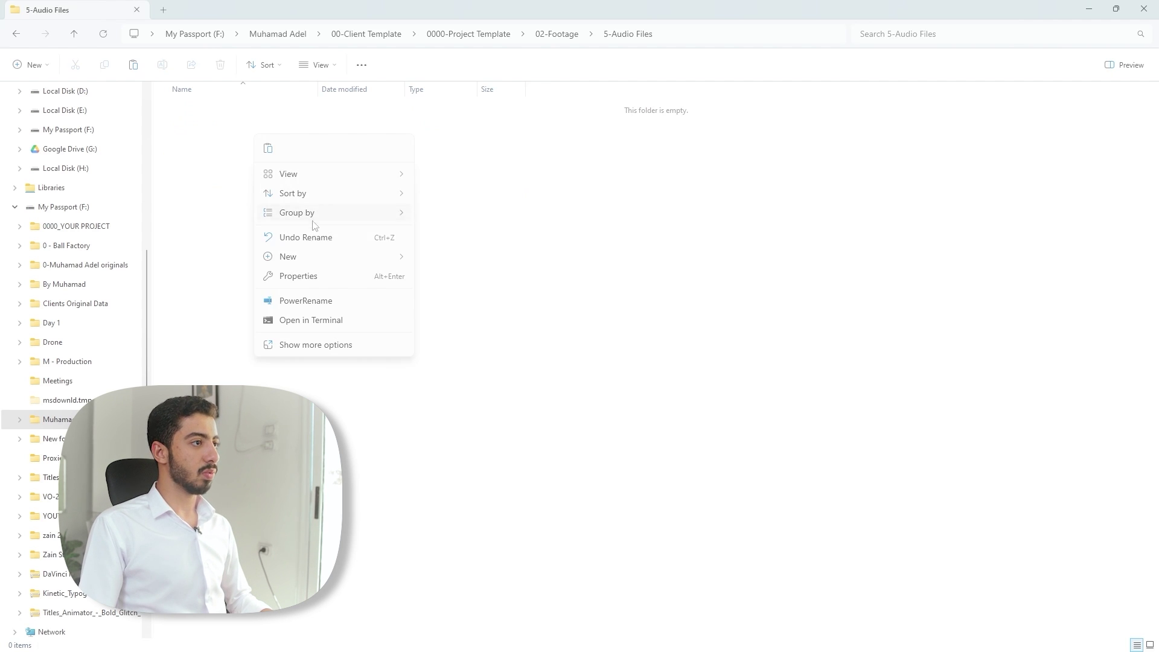
mouse_move(320, 258)
left_click(450, 256)
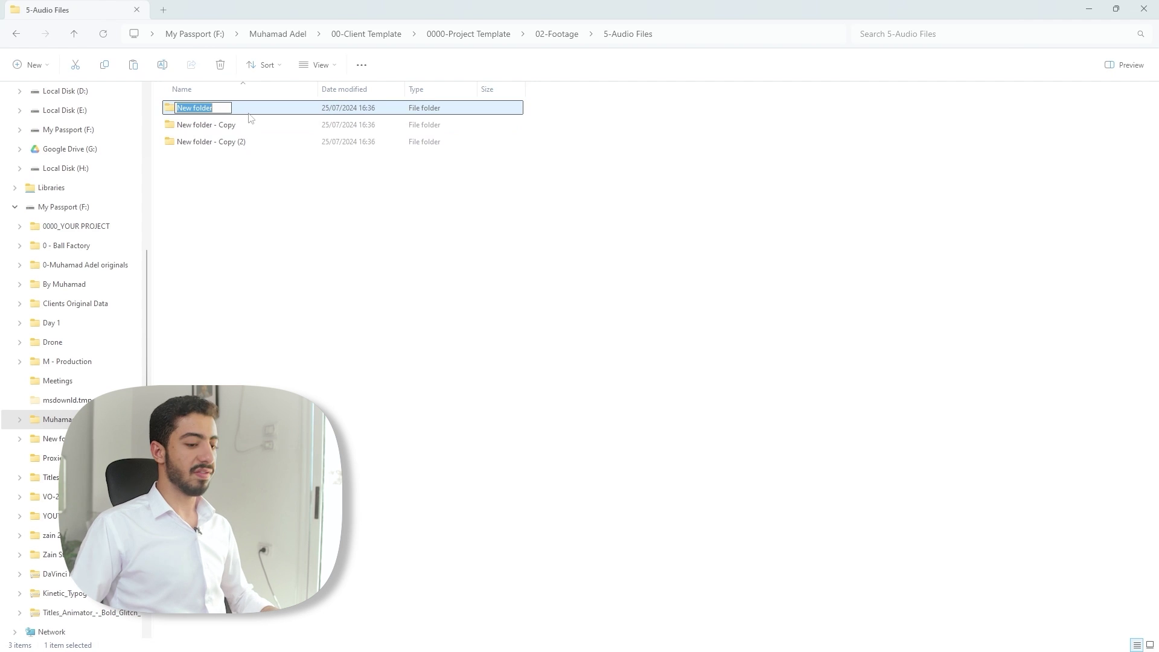
type("1-Music")
key("Return")
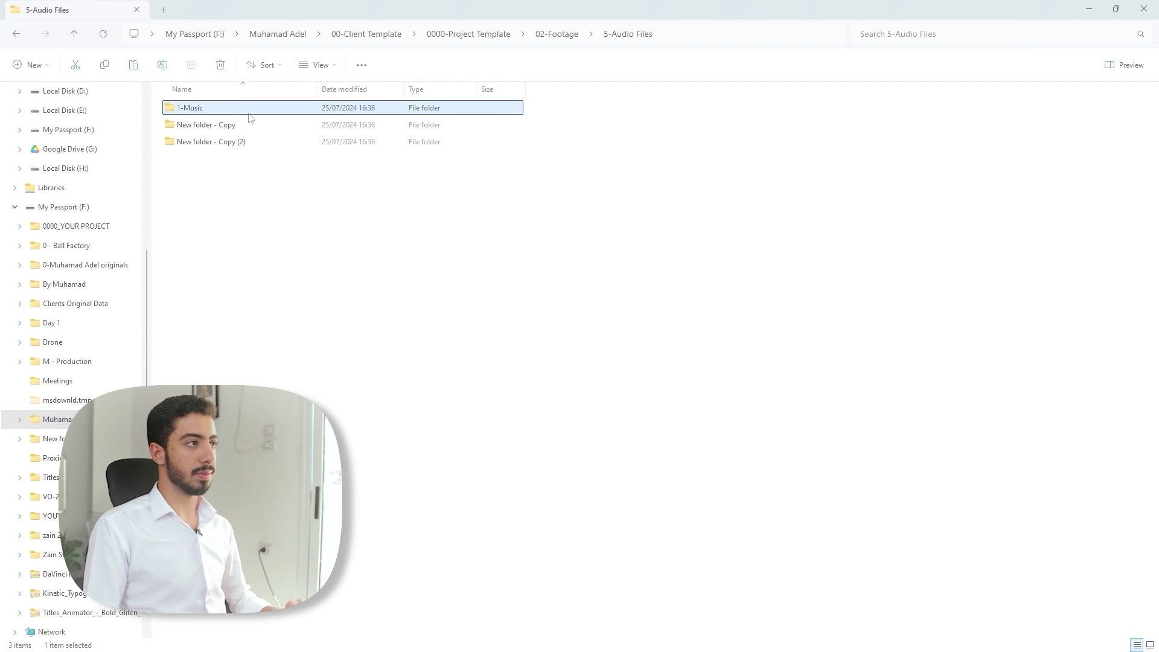
Rename the two folder copies in 5-Audio Files to 2-SFX and 3-Voice Over
left_click(206, 124)
left_click(245, 124)
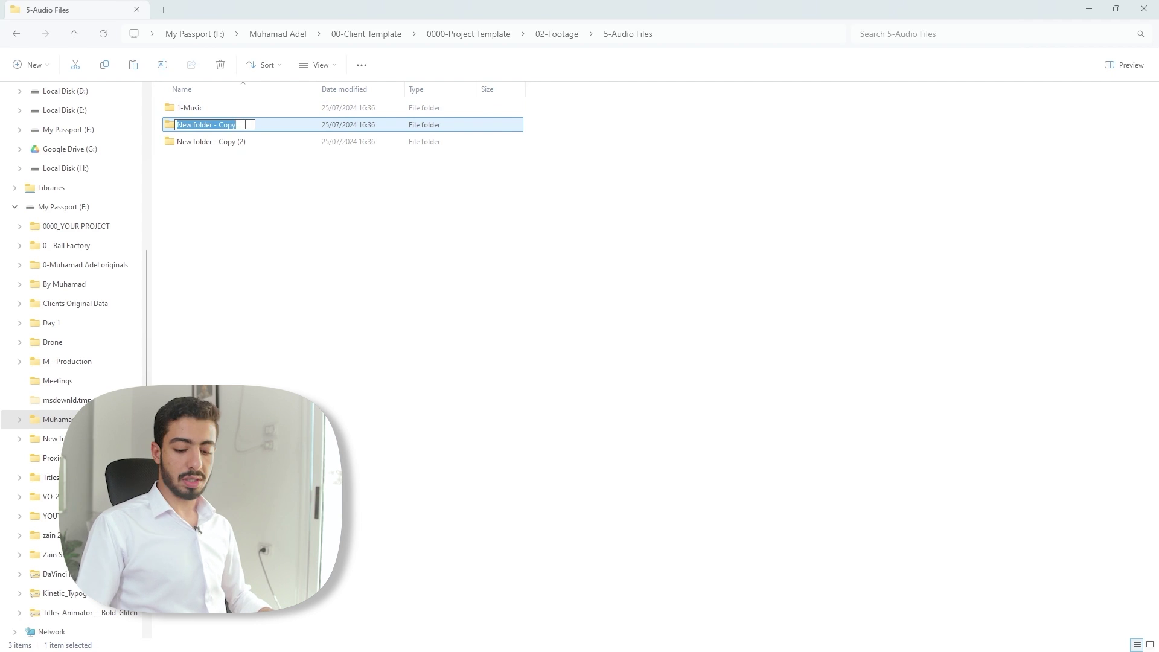
type("2")
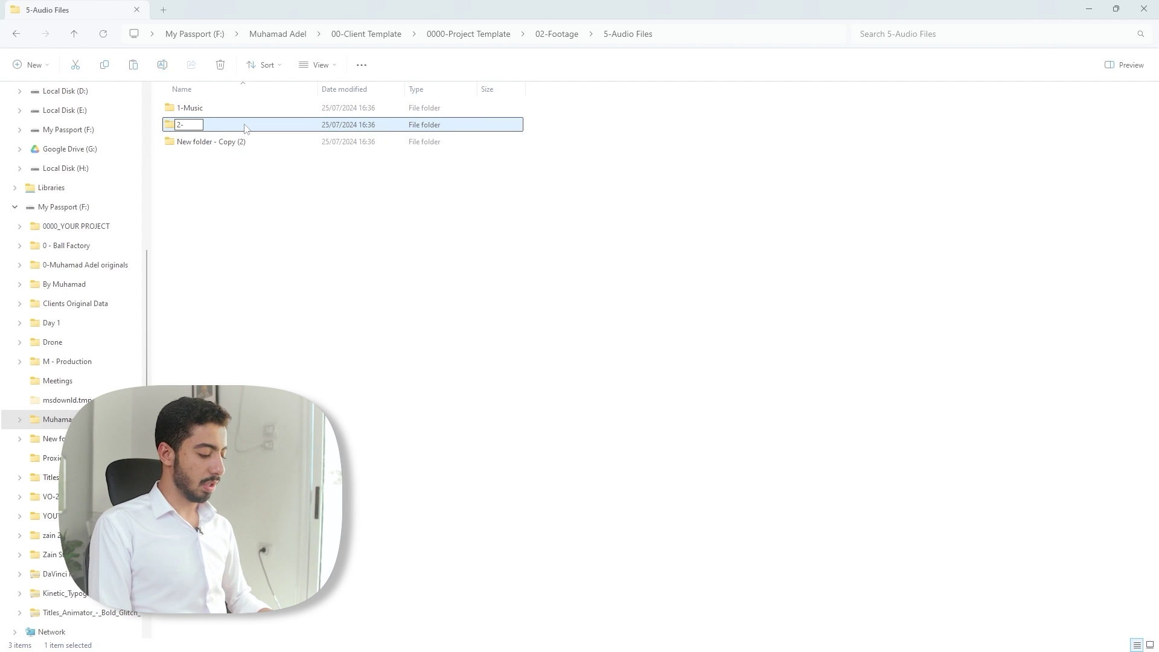
type("-SFX")
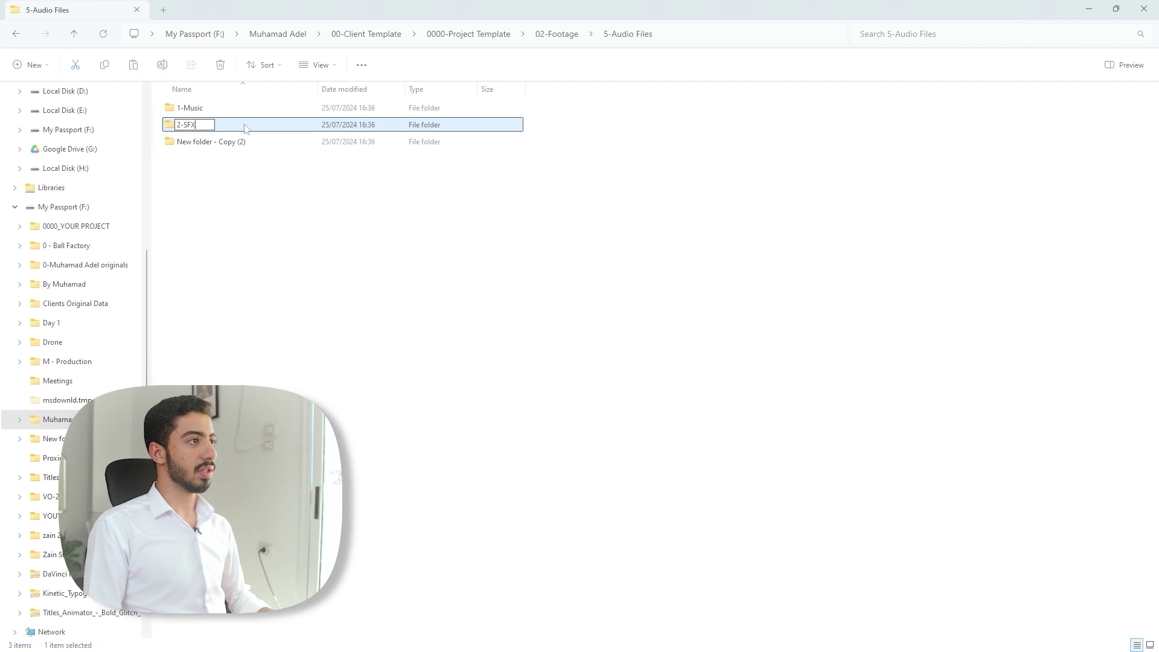
key("Return")
left_click(245, 143)
key("F2")
type("3-")
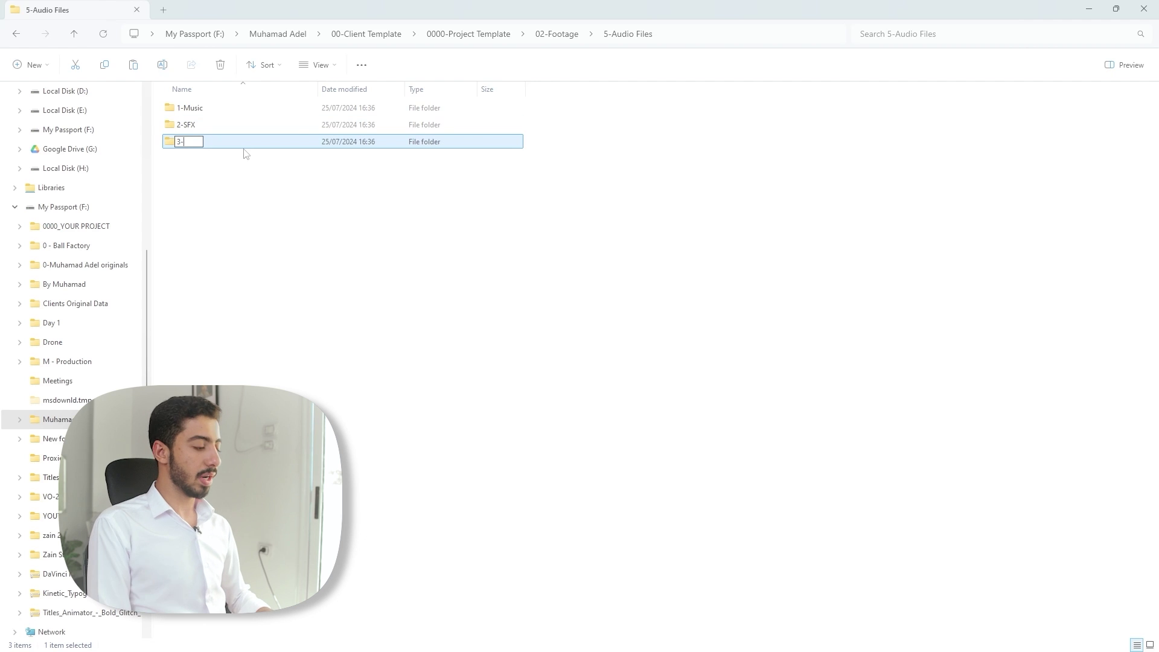
type("Voice Over")
key("Return")
Return to 0000-Project Template, open its 01-Projects folder and launch Premiere Pro
key("alt+Left")
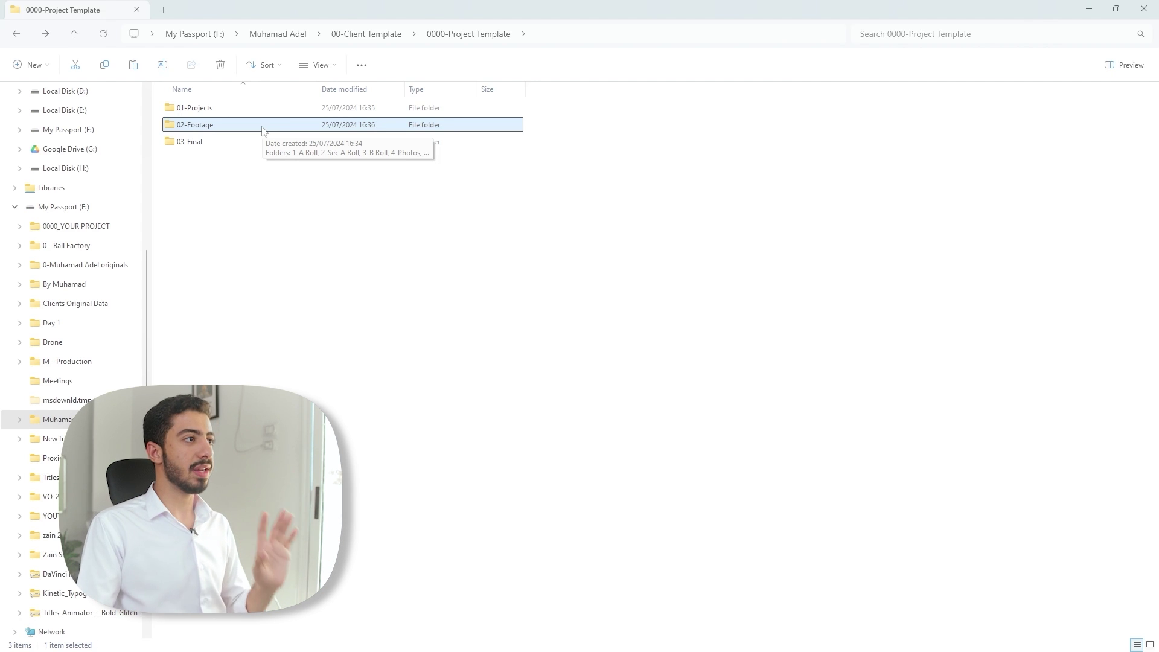
double_click(257, 108)
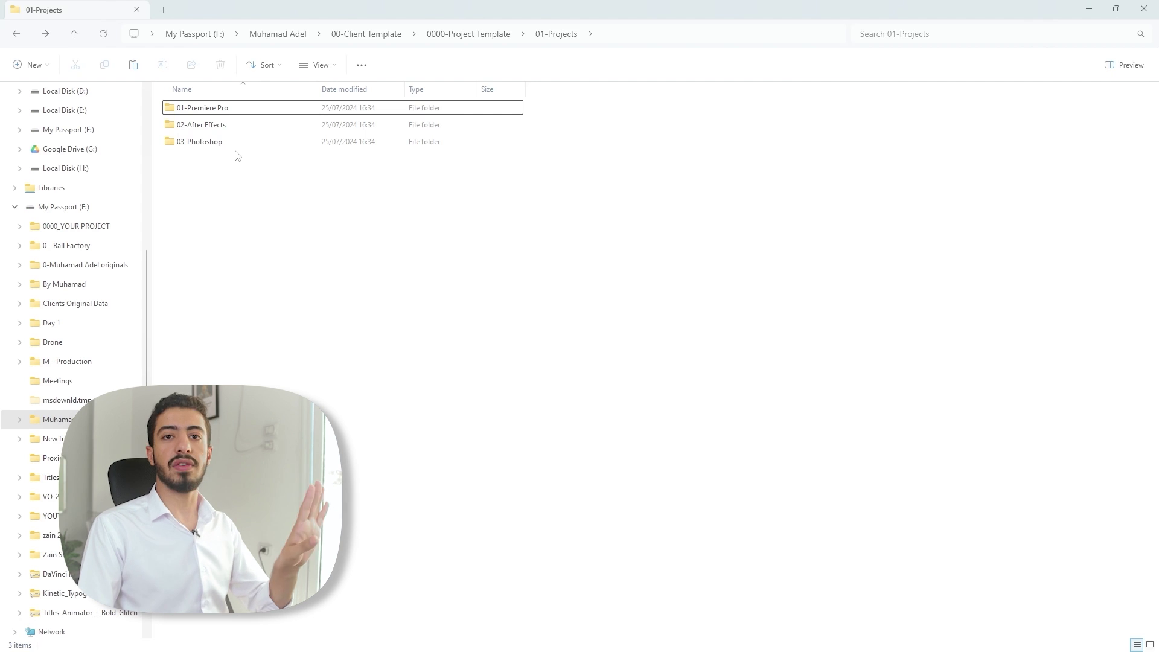
mouse_move(835, 647)
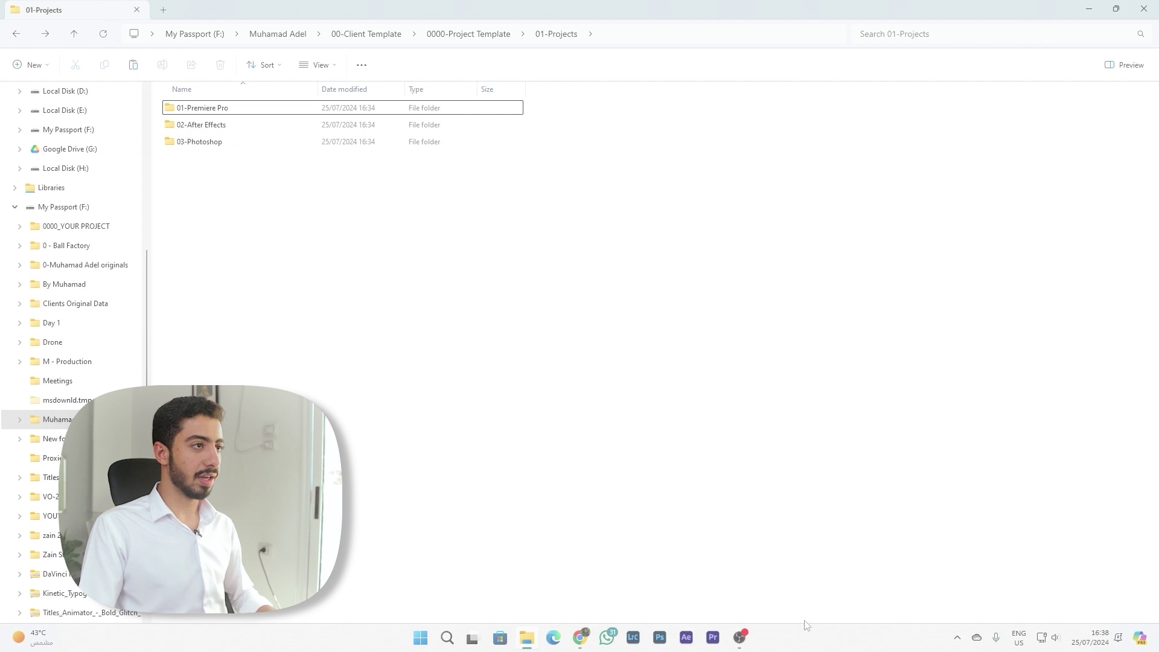
key("alt+space")
type("premiere")
key("Return")
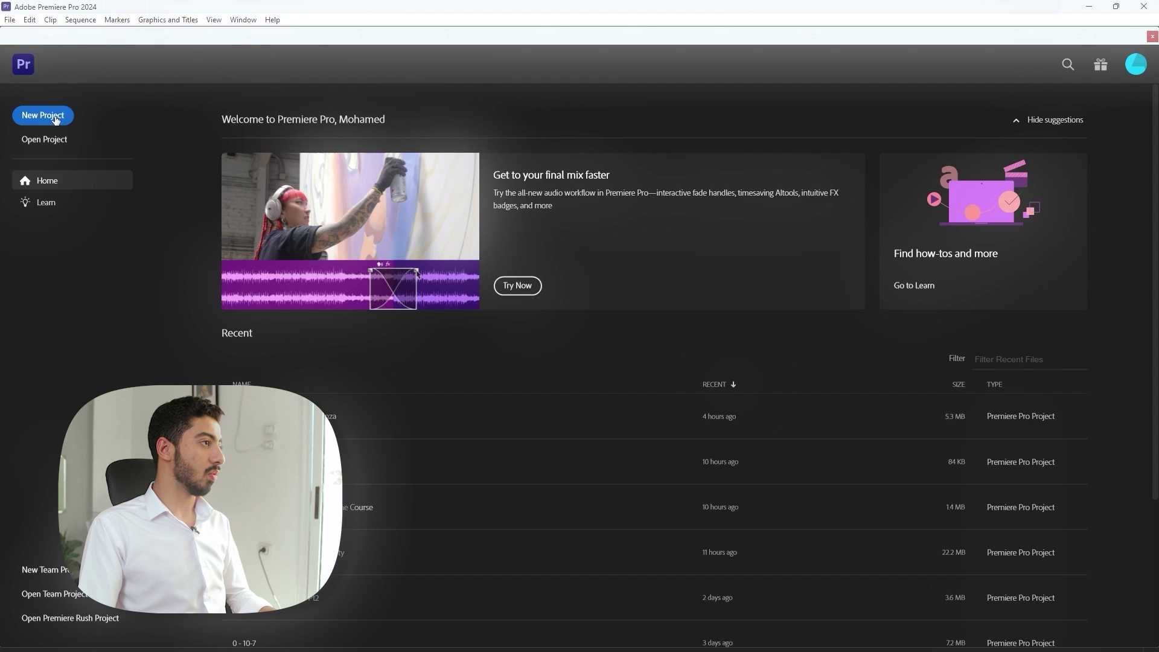
Start a new project and set its location to 01-Projects\01-Premiere Pro inside the 0000-Project Template folder on My Passport (F:)
left_click(55, 118)
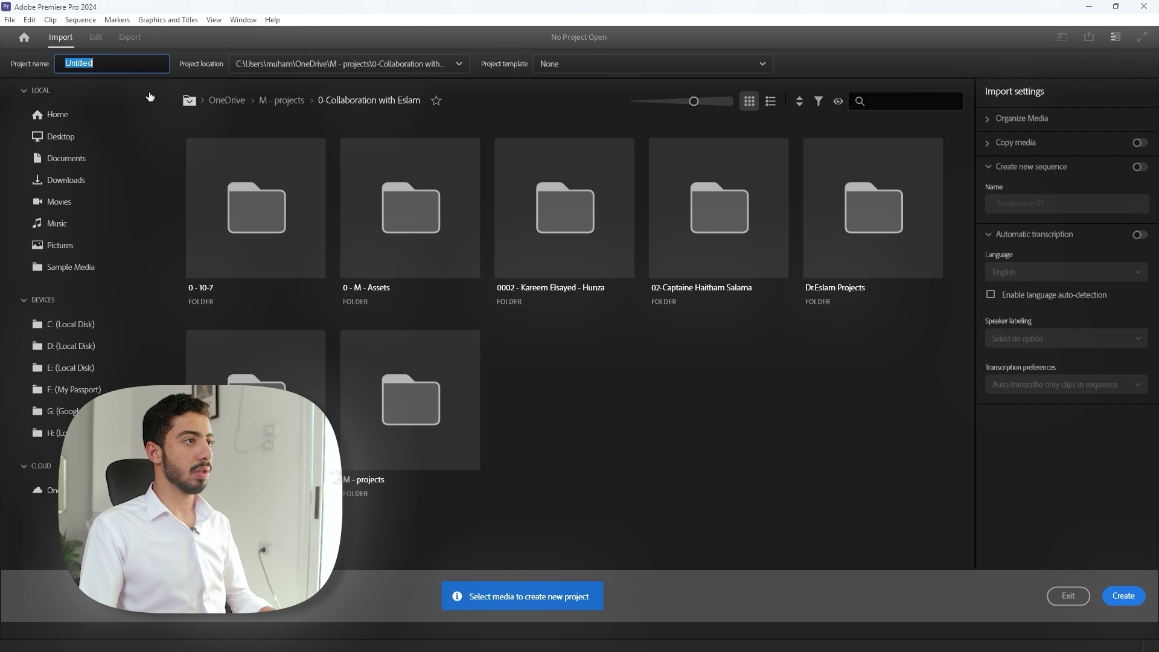
left_click(242, 67)
left_click(284, 308)
scroll(143, 244, "down", 10)
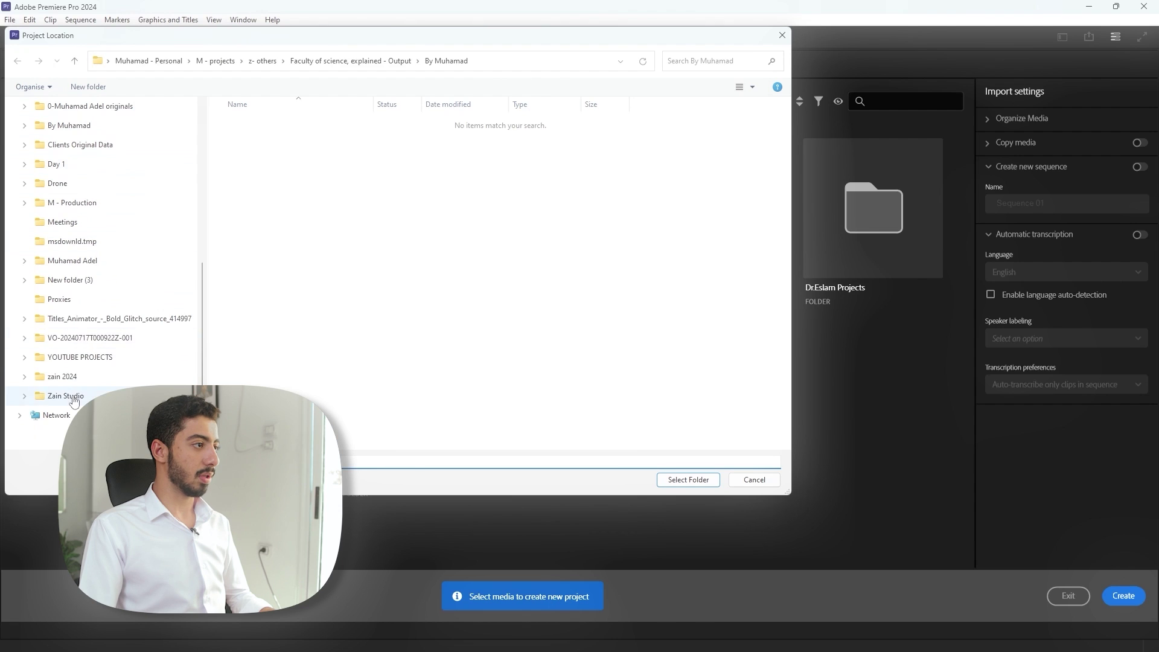
left_click(90, 260)
double_click(351, 128)
double_click(295, 128)
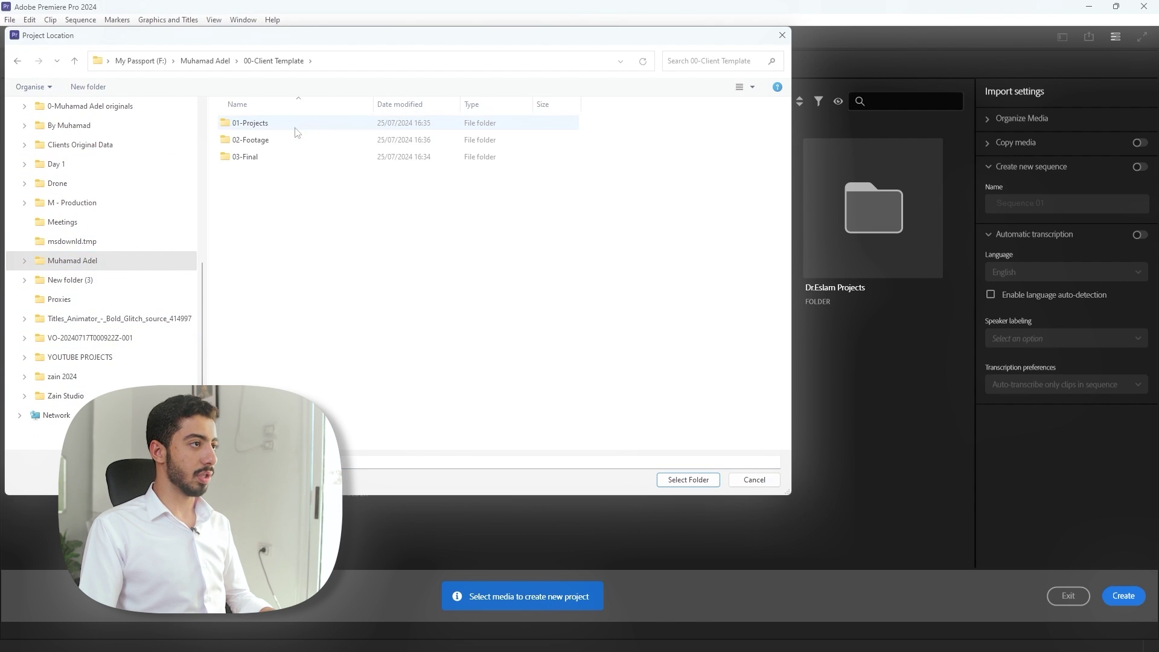
double_click(256, 124)
double_click(258, 125)
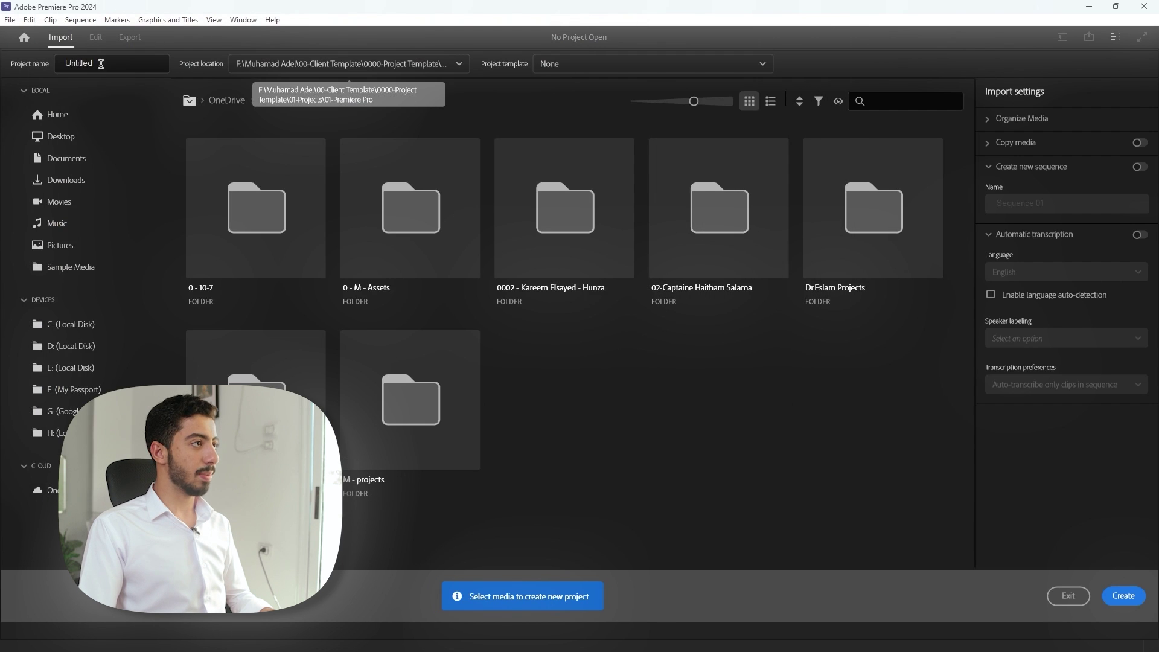
Name the project 0000-Project Template and create it
double_click(101, 64)
type("0000-Pro")
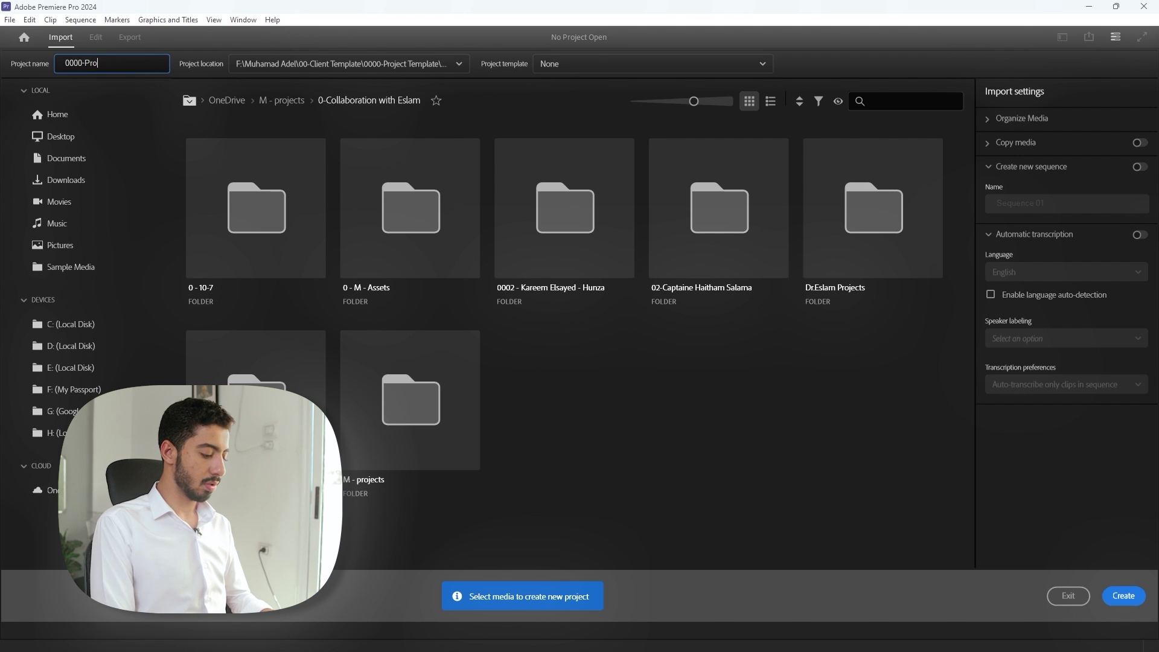
type("ject Template")
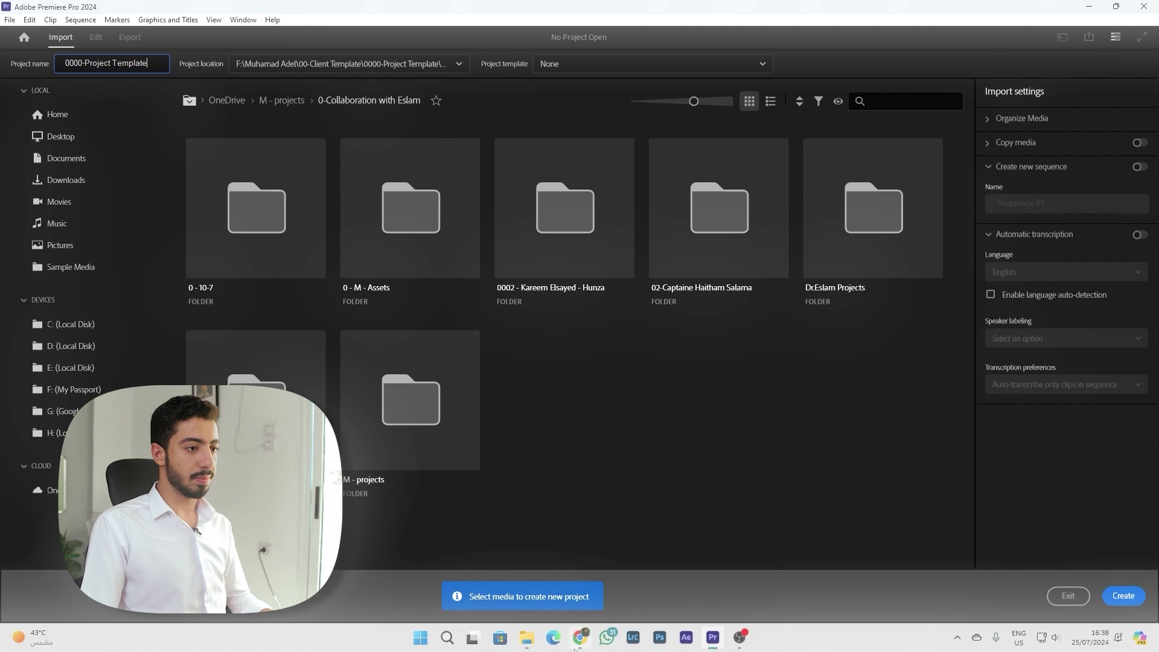
left_click(527, 638)
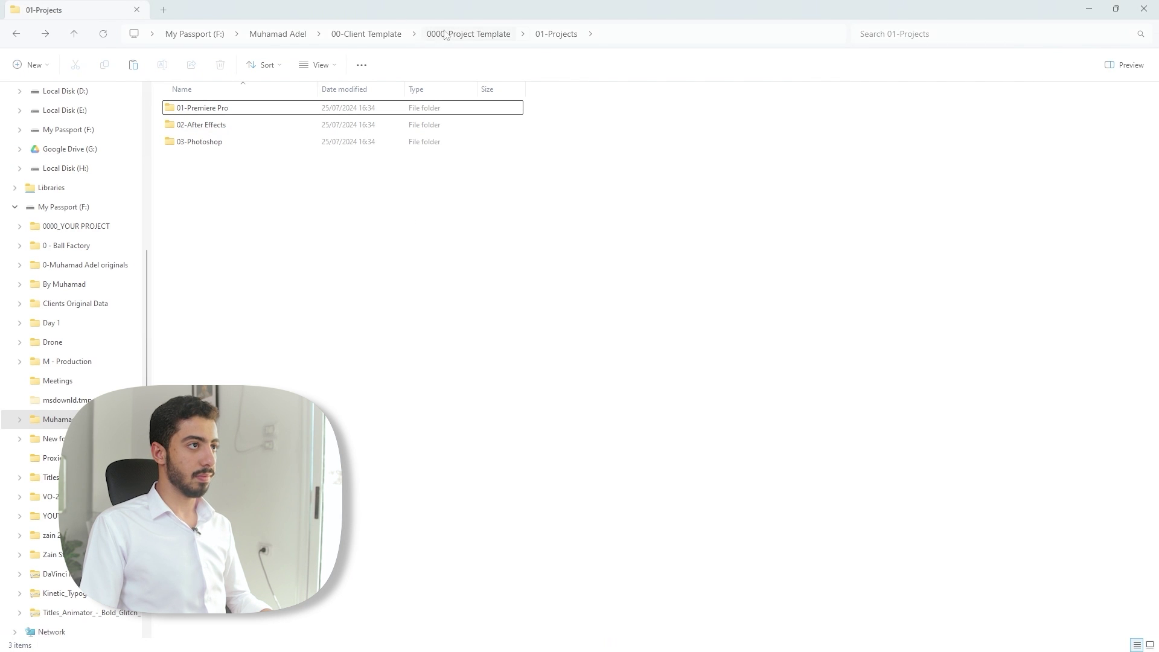
left_click(1091, 7)
left_click(1124, 596)
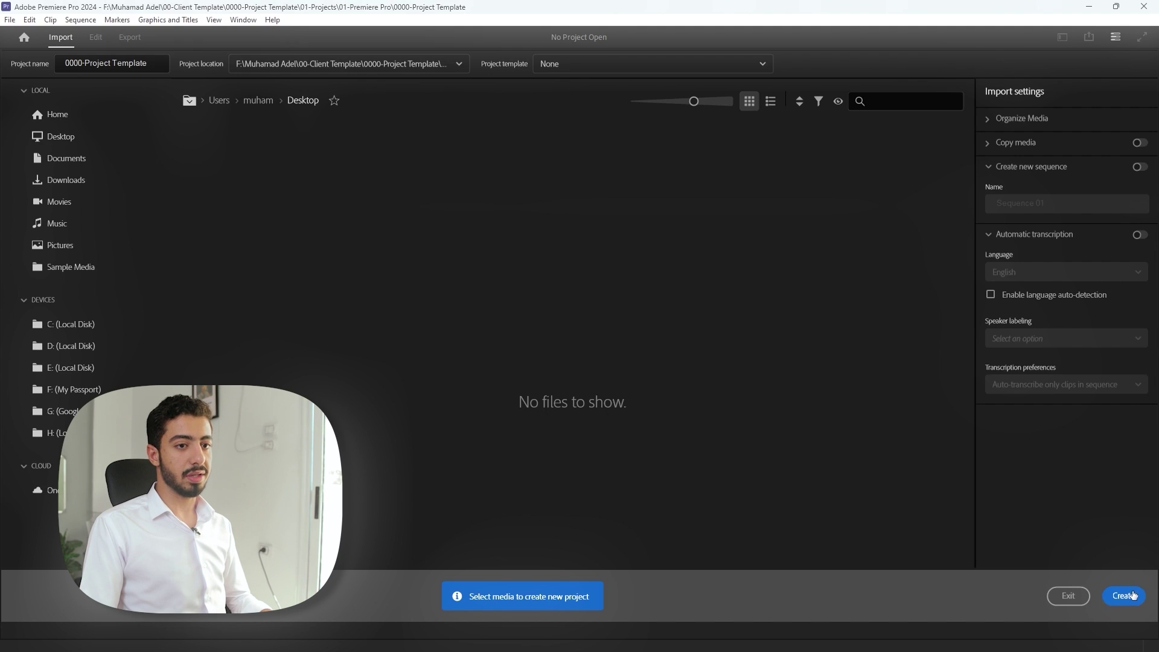
Check the 01-Premiere Pro folder in File Explorer for the saved project file and return to Premiere Pro
left_click(527, 638)
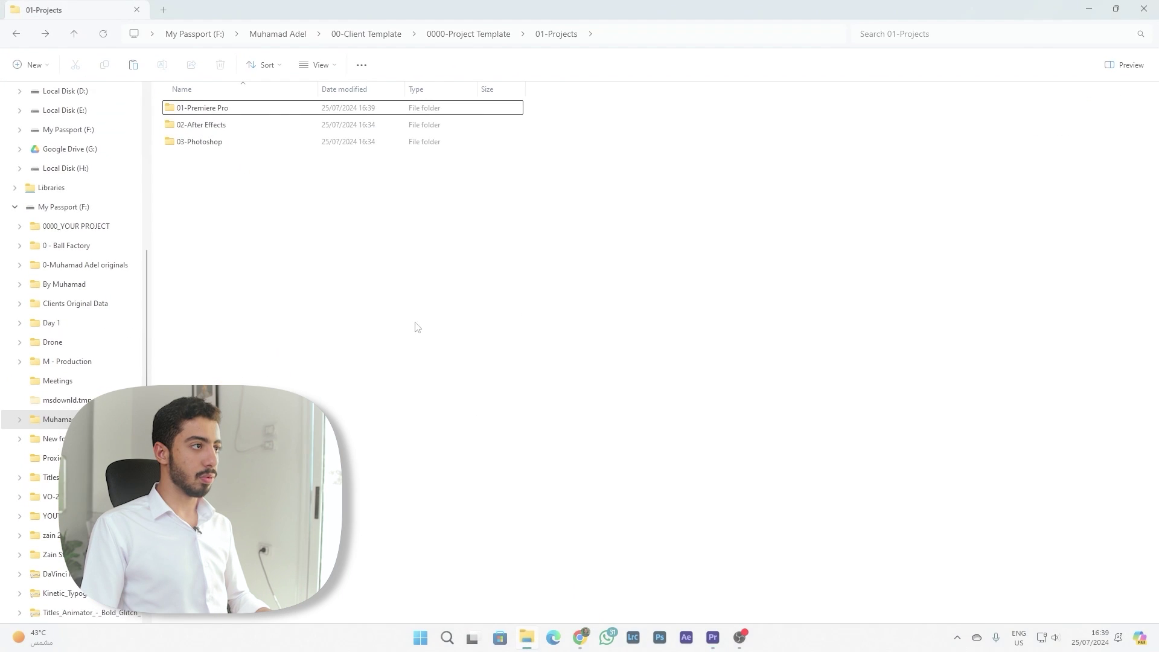
double_click(268, 108)
left_click(209, 109)
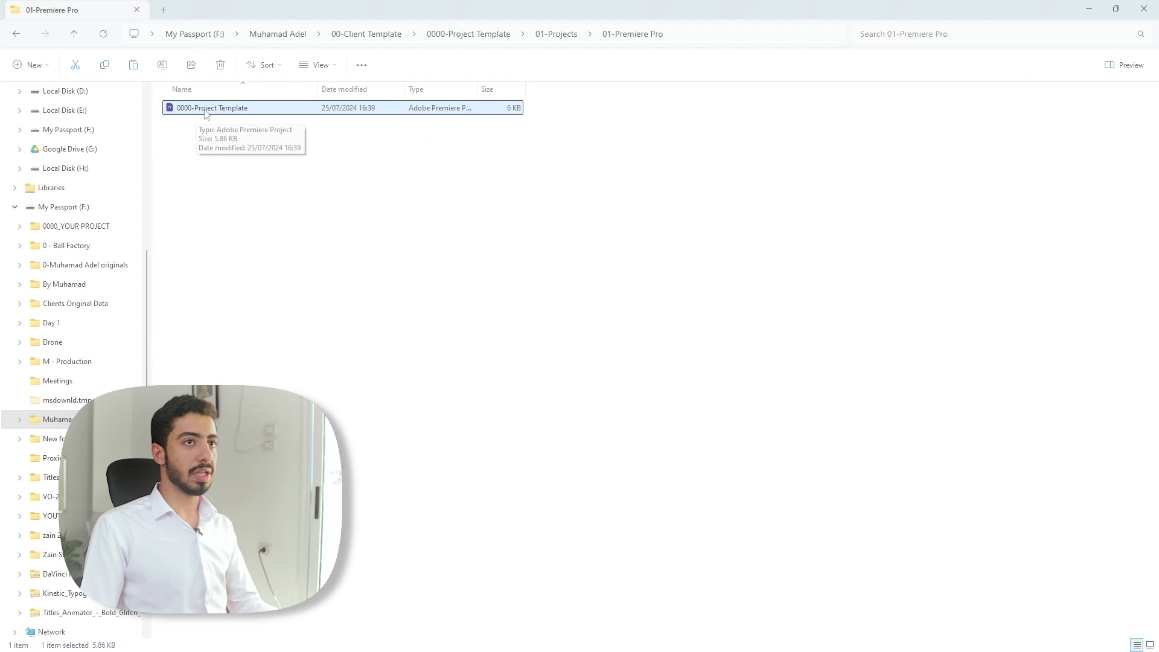
left_click(1090, 8)
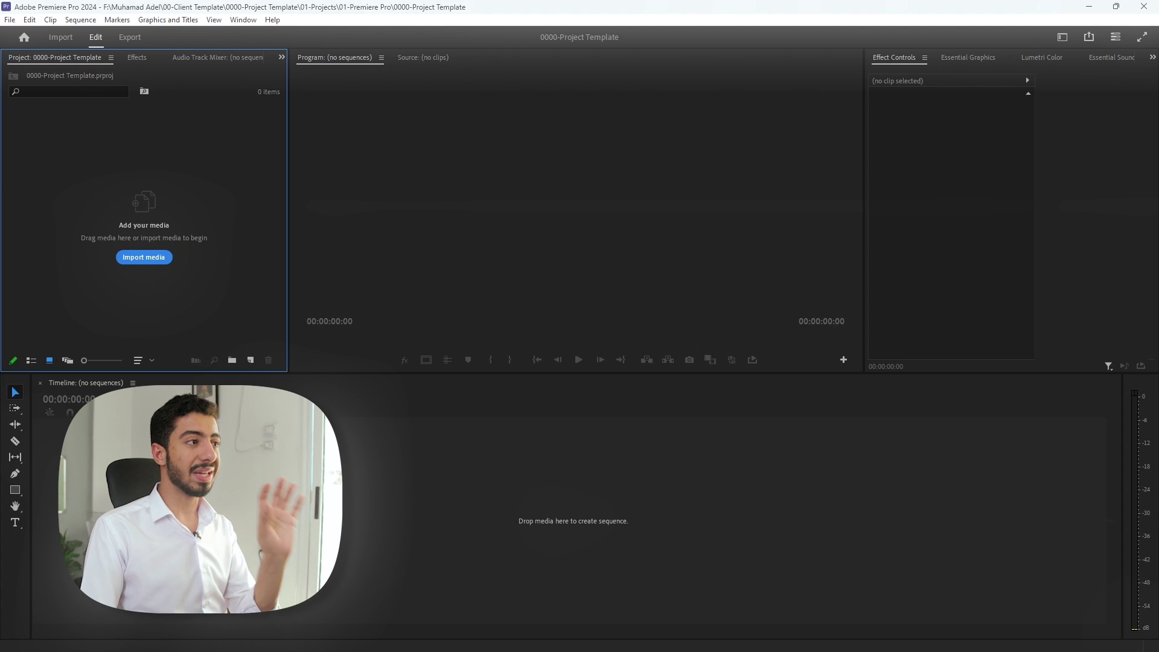
Create a bin in the project, display the project items as a list and name the bin 0-Assets
left_click(232, 361)
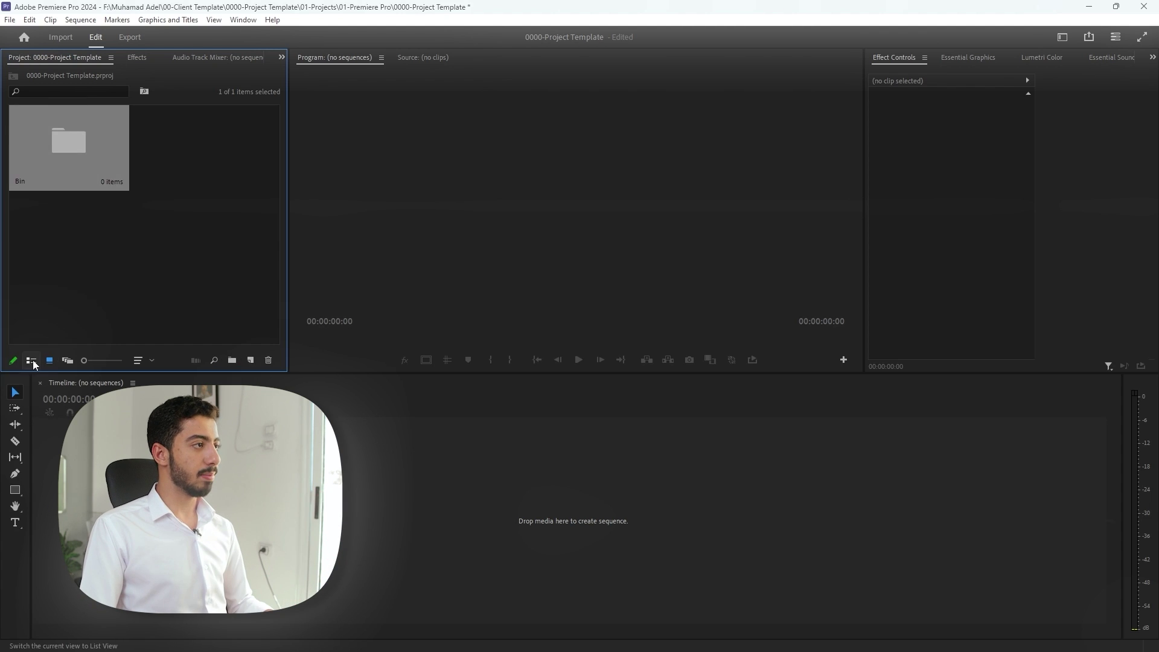
left_click(31, 360)
left_click(59, 128)
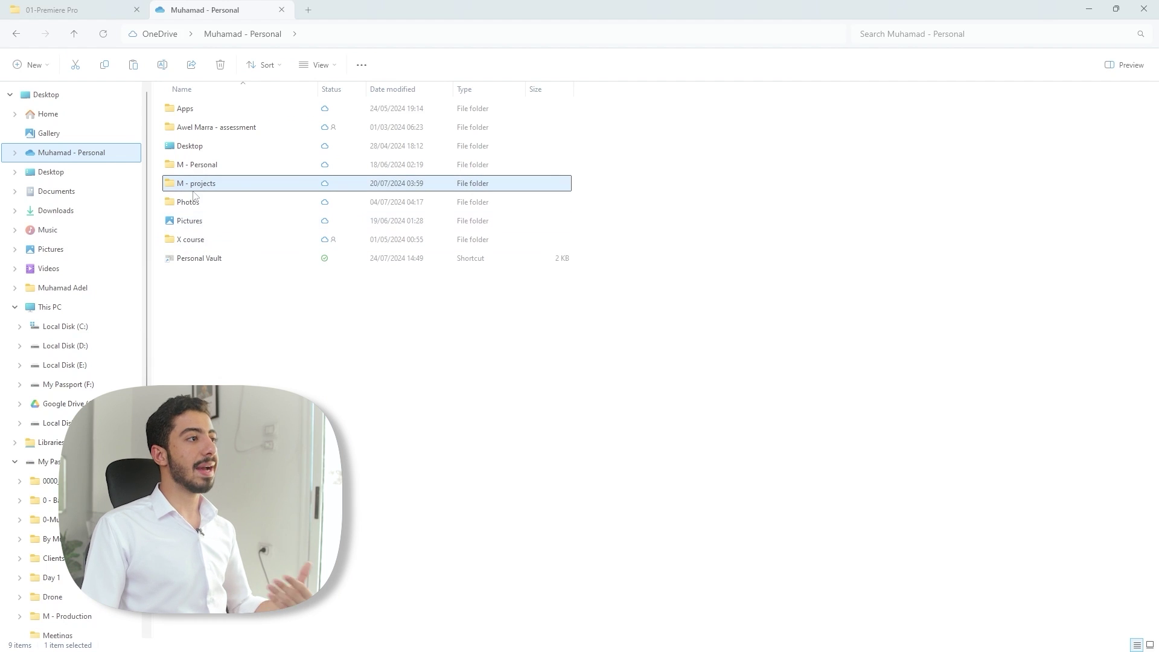
Look through the 0 - M - Assets folder inside M - projects on OneDrive and return to Premiere Pro
double_click(193, 189)
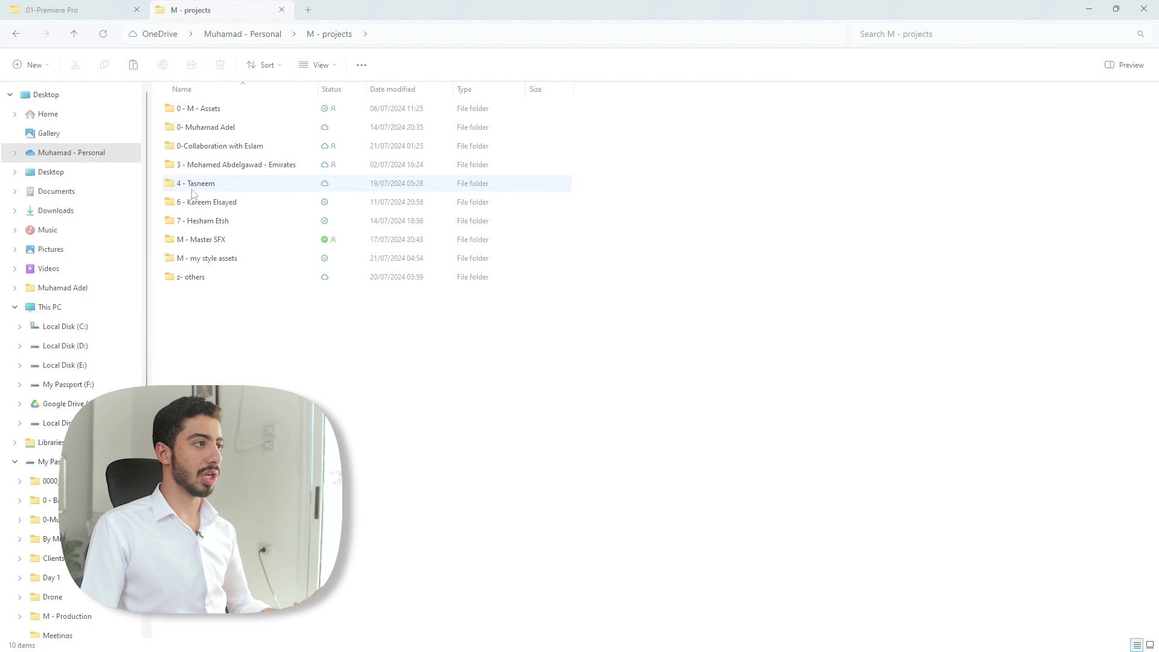
double_click(190, 114)
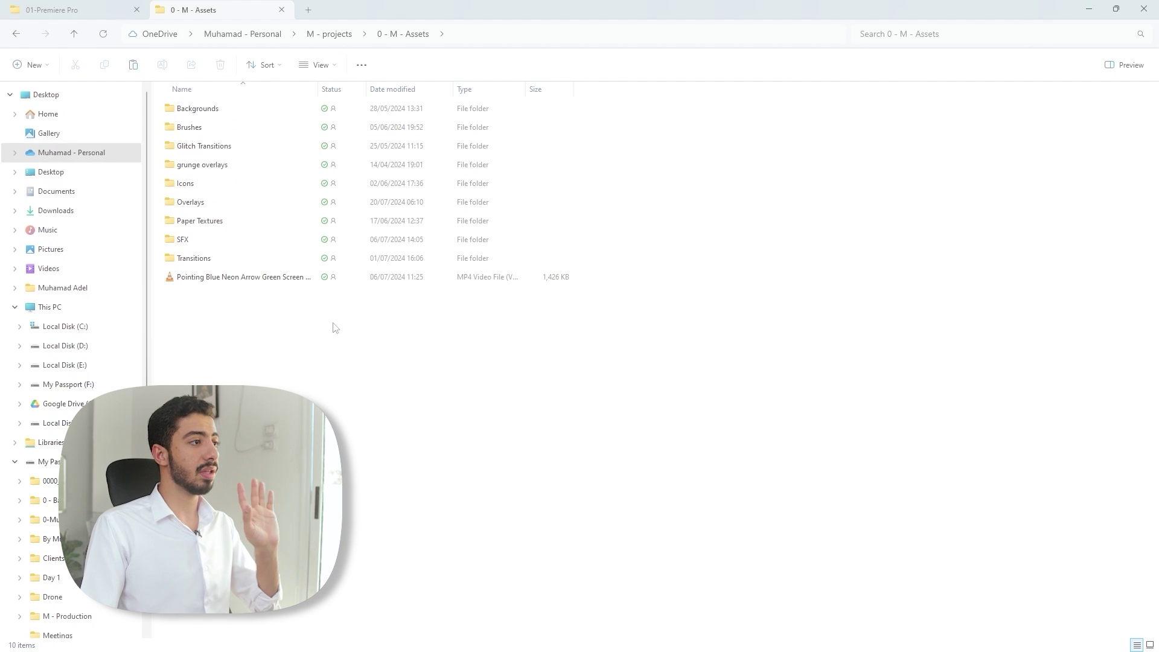
left_click(1090, 10)
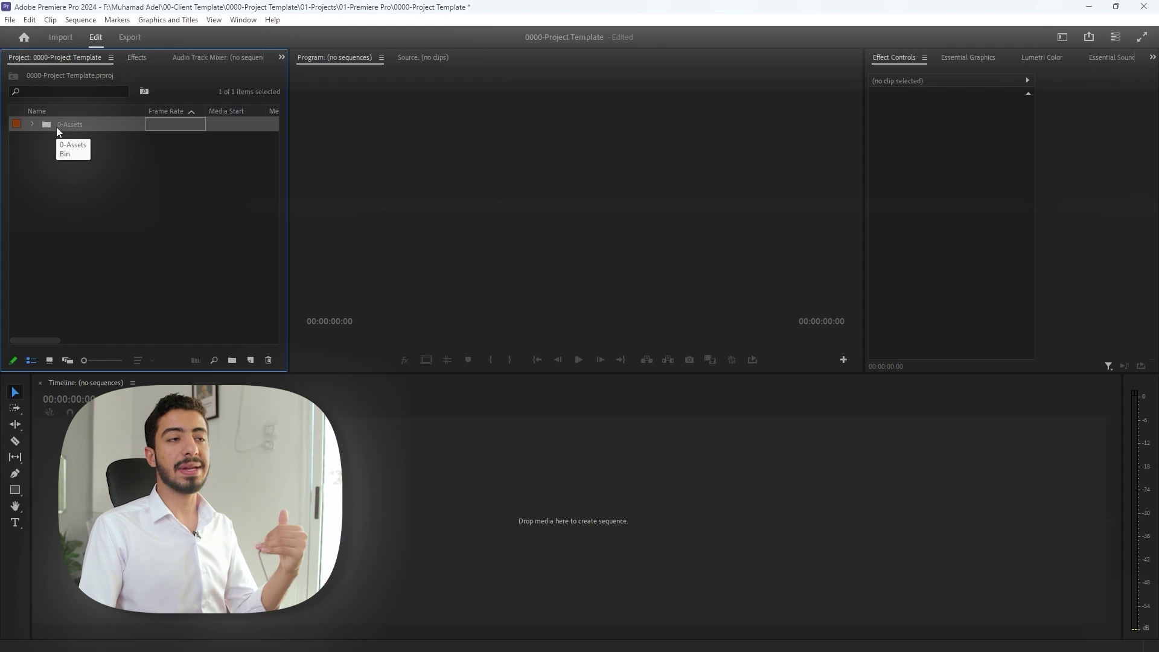
Create a second top-level bin named 0-Premiere Files
left_click(97, 145)
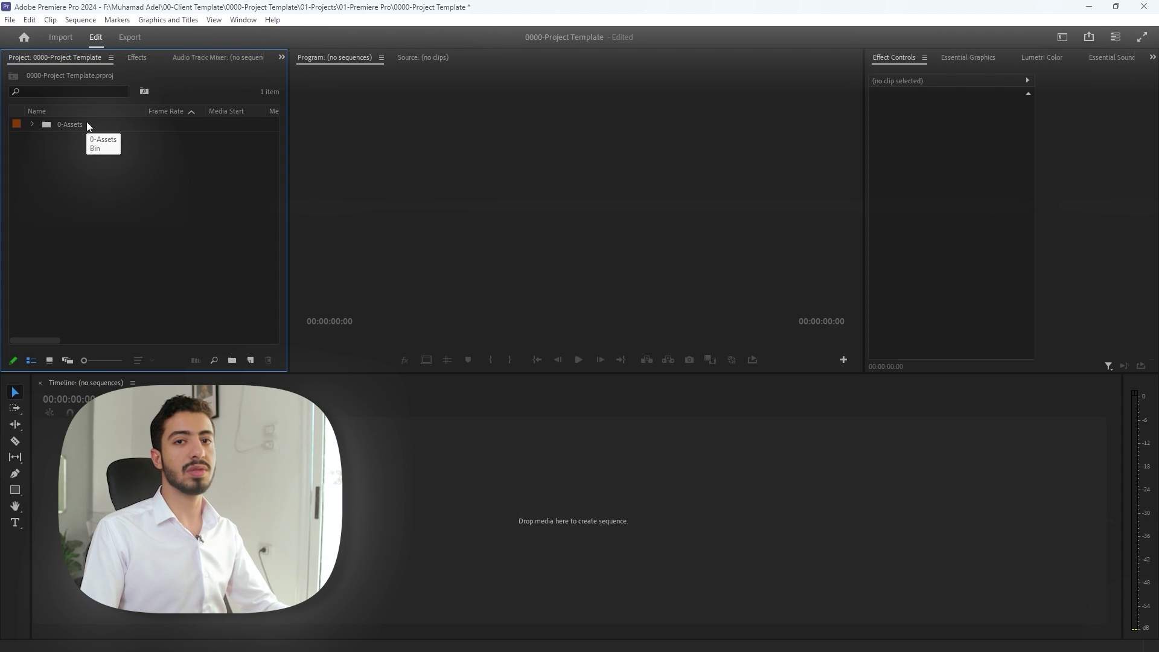
left_click(232, 360)
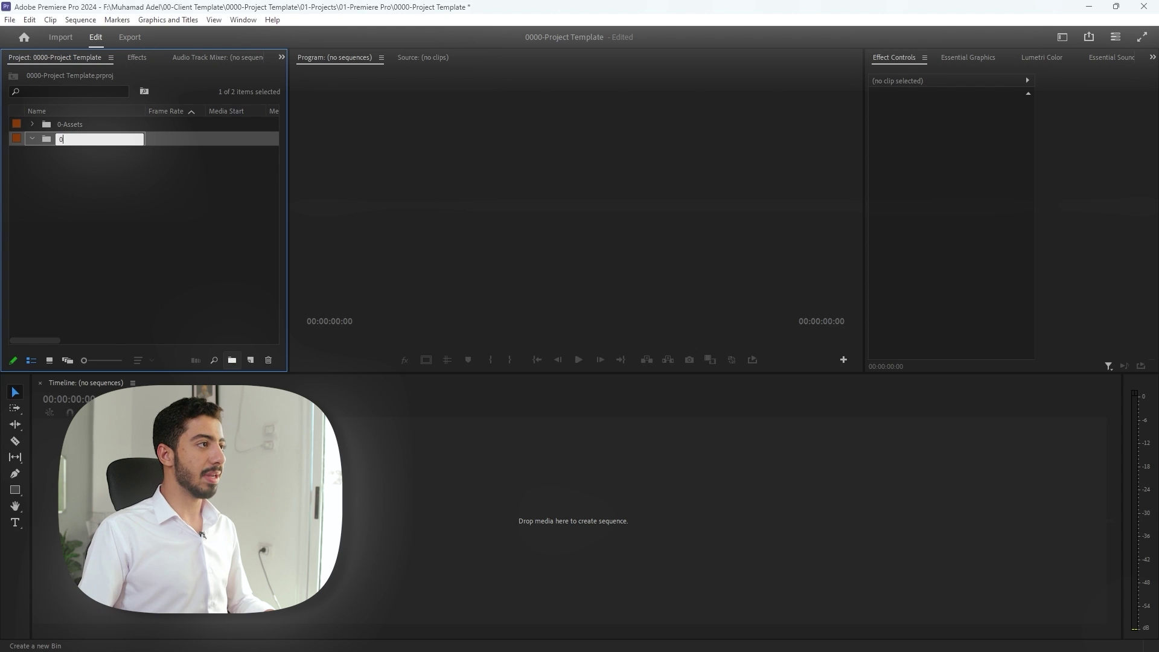
type("0-Premiere Files")
key("Return")
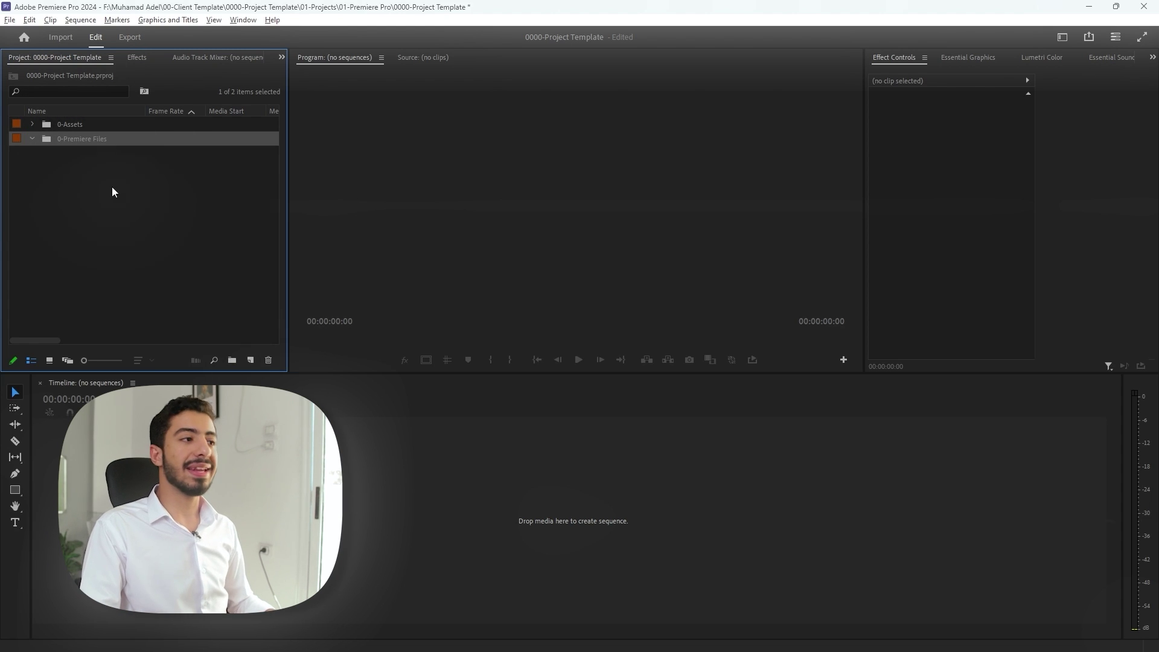
Review the types of new items that can be created in the project
left_click(250, 360)
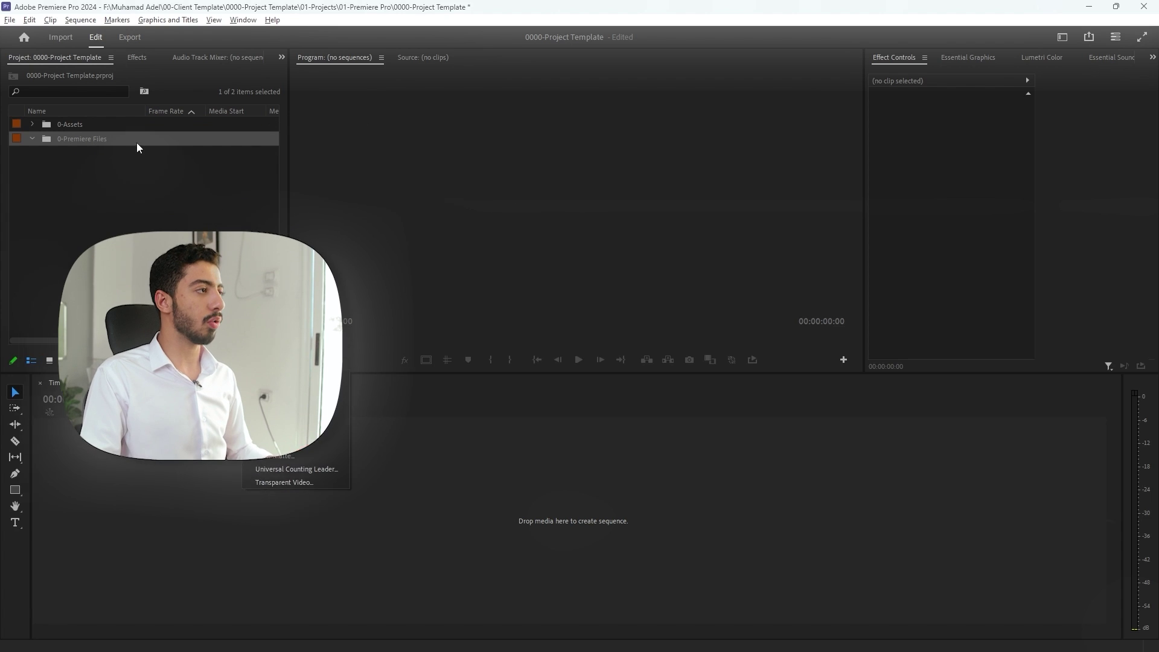
left_click(142, 147)
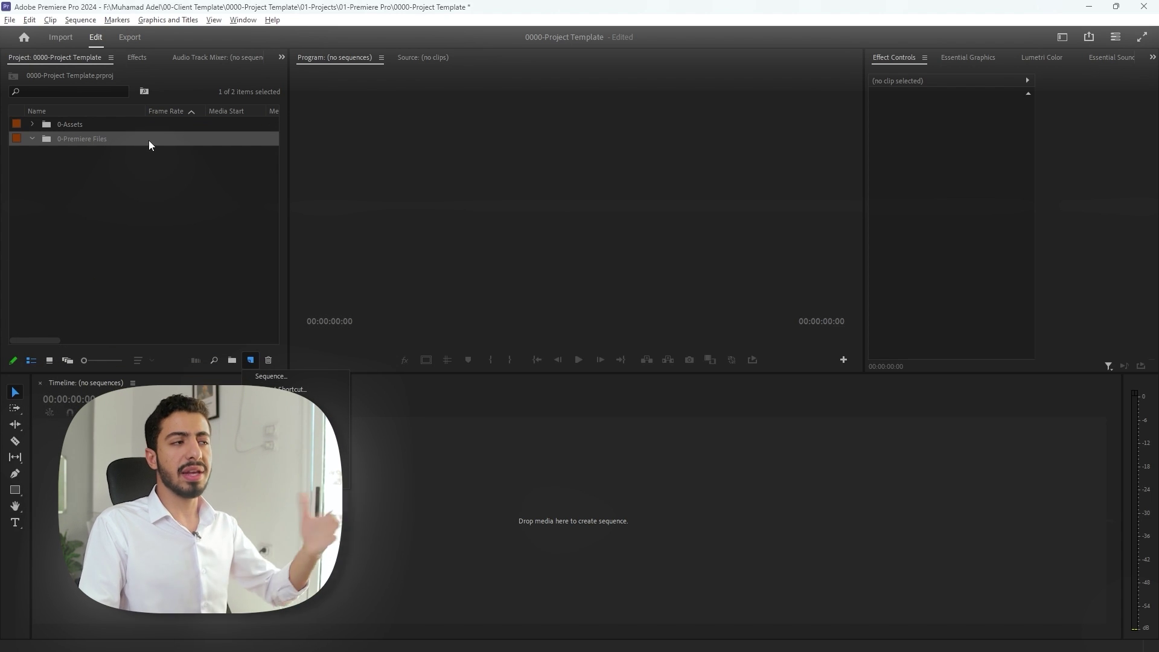
left_click(128, 165)
Create a third top-level bin named 0-Sequences
left_click(232, 361)
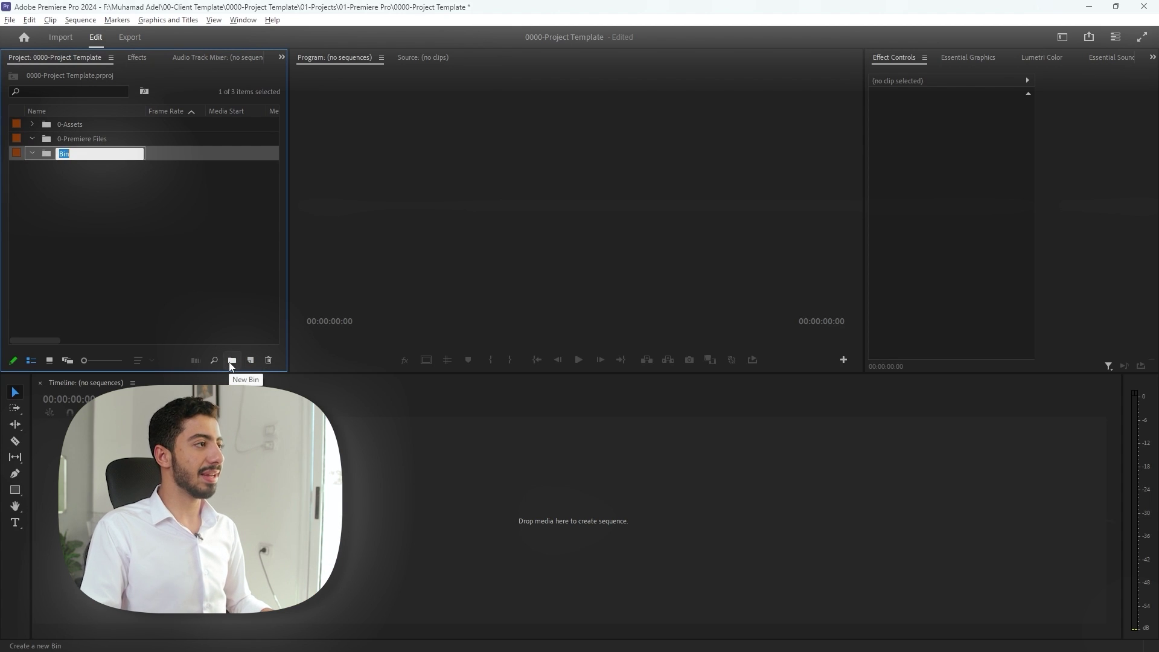
type("0-Sequences")
key("Return")
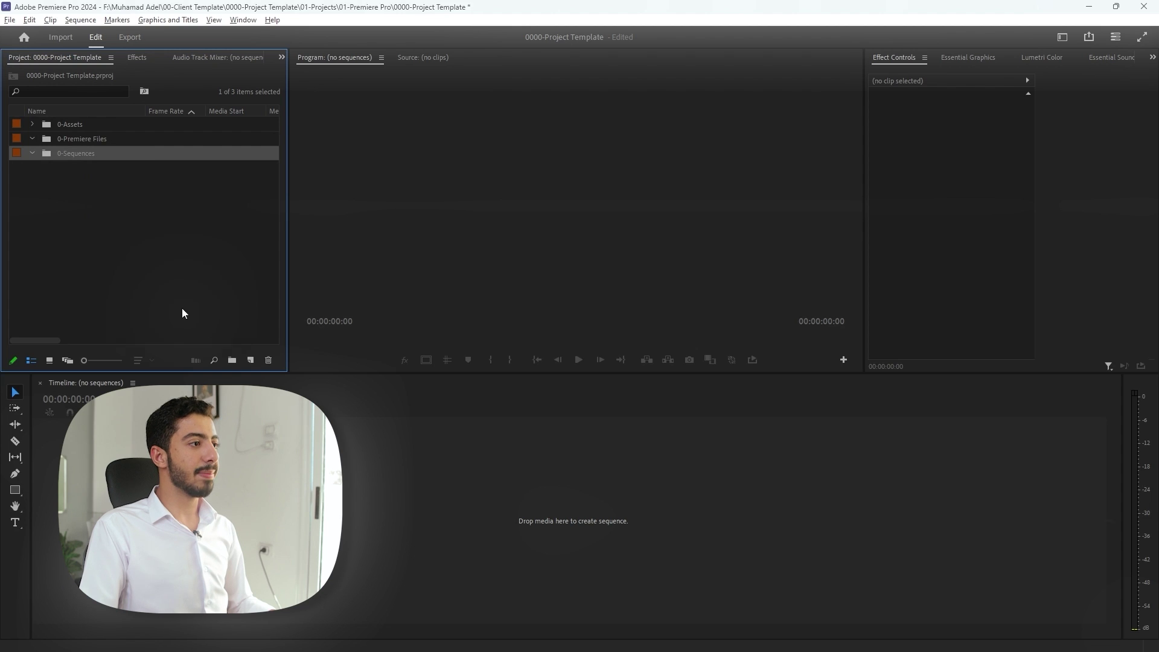
Start a new sequence in the 0-Sequences bin and name it M - Sequence 1920*1080 25fps
left_click(250, 361)
left_click(271, 378)
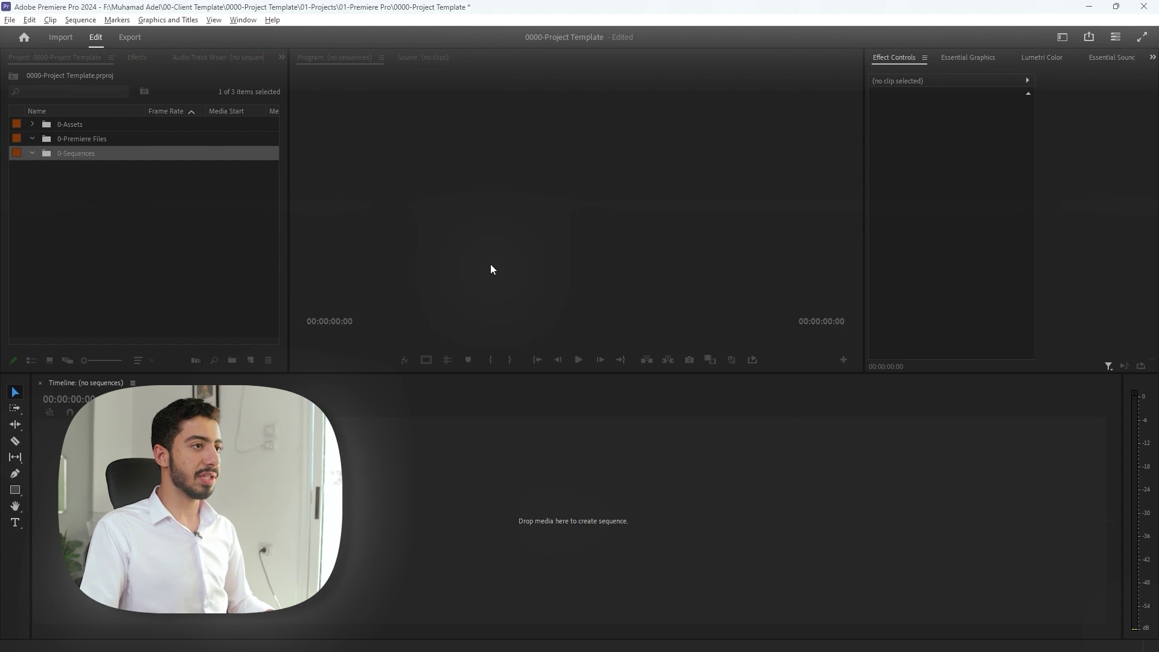
type("M")
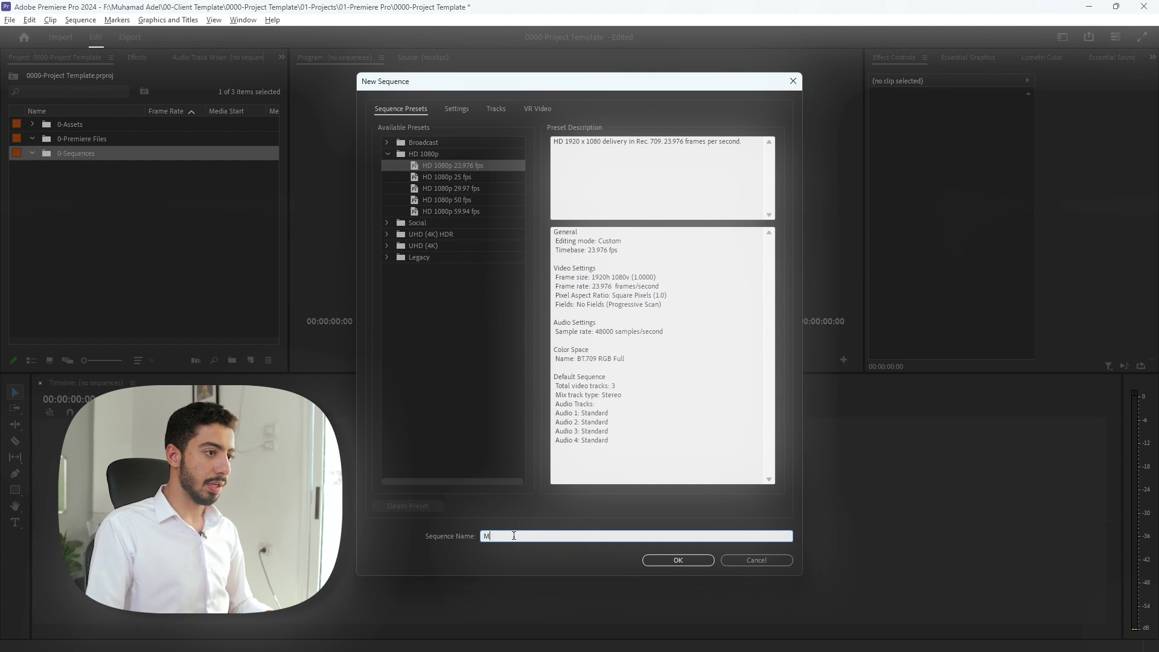
type(" - Se")
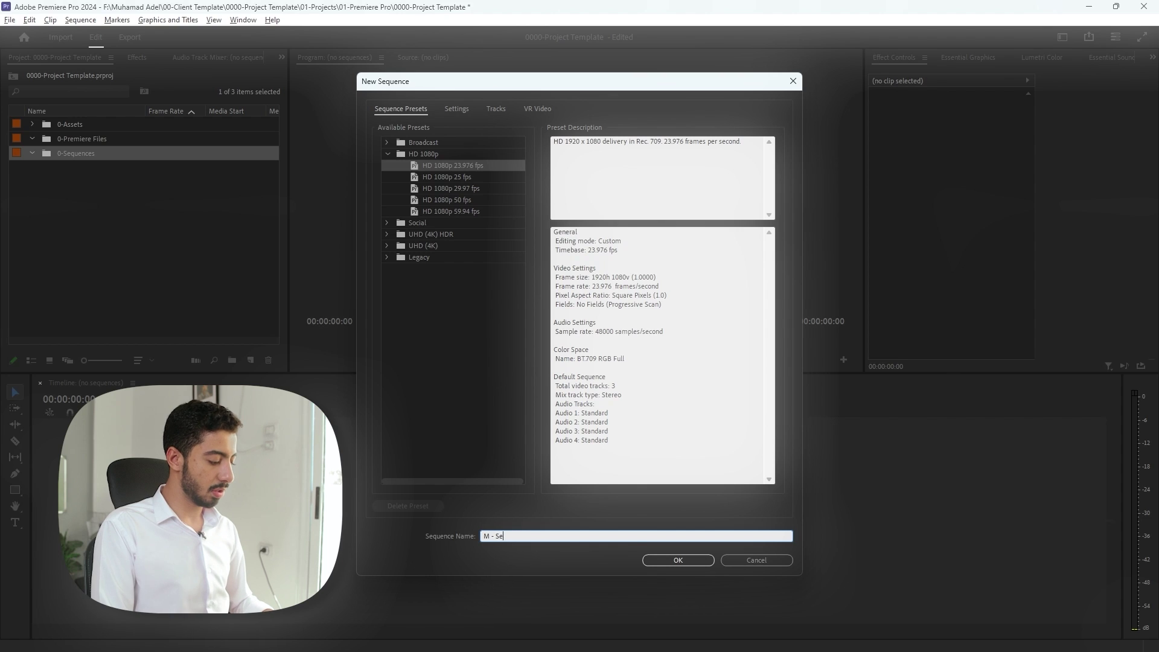
type("quence 1920*")
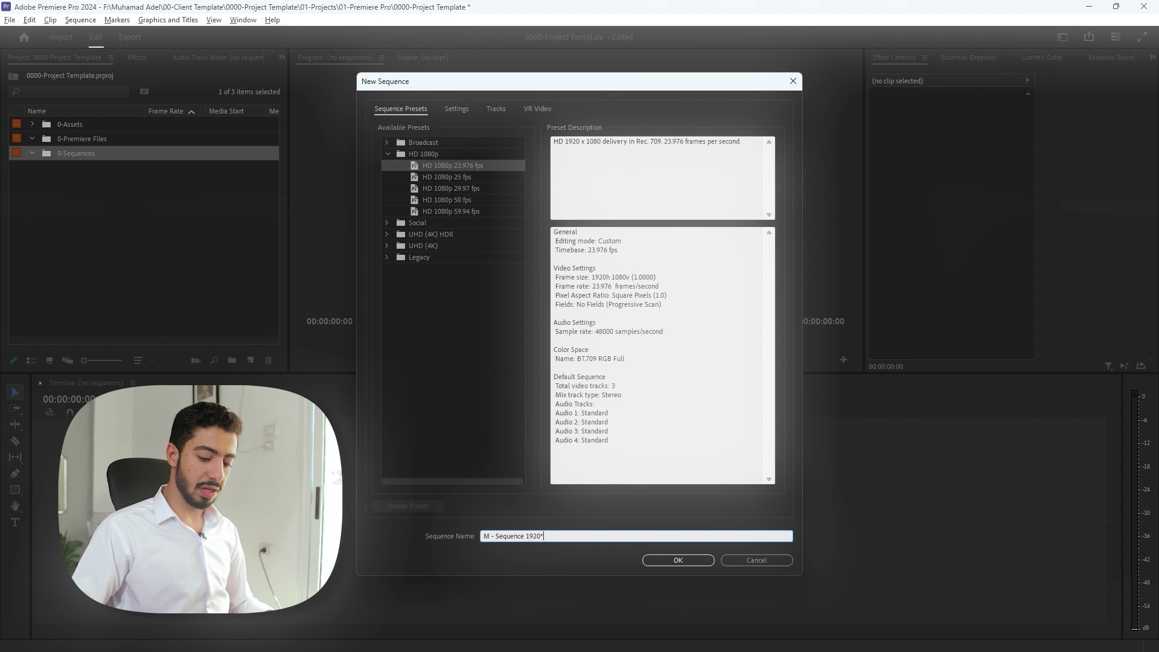
type("1080 25")
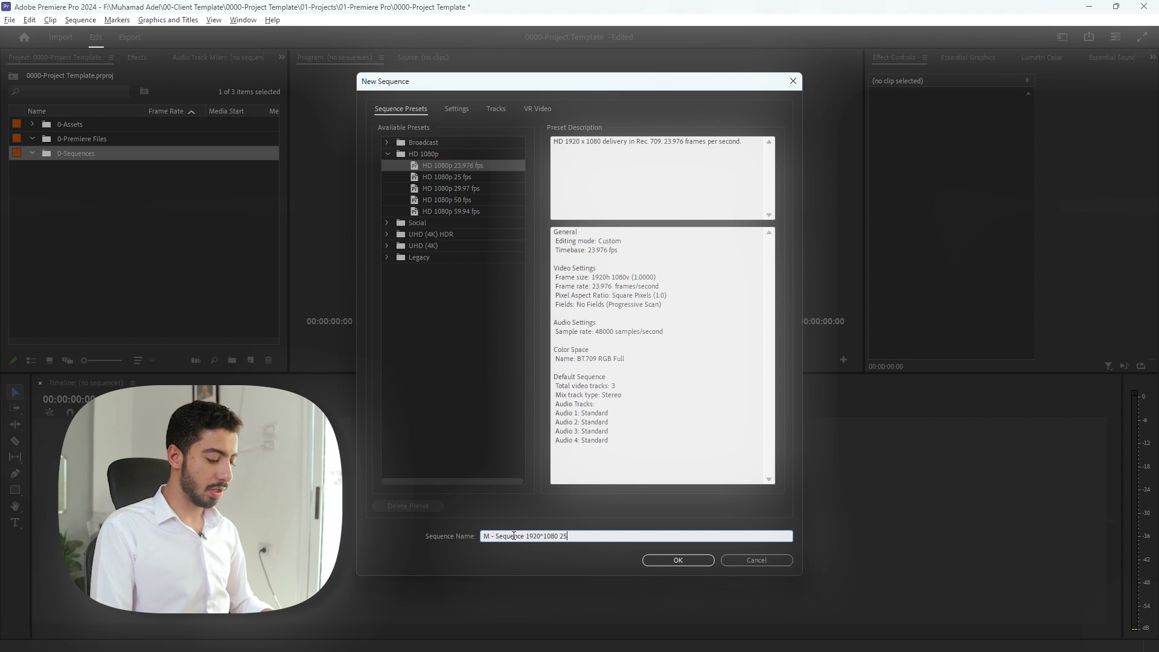
type("FPS")
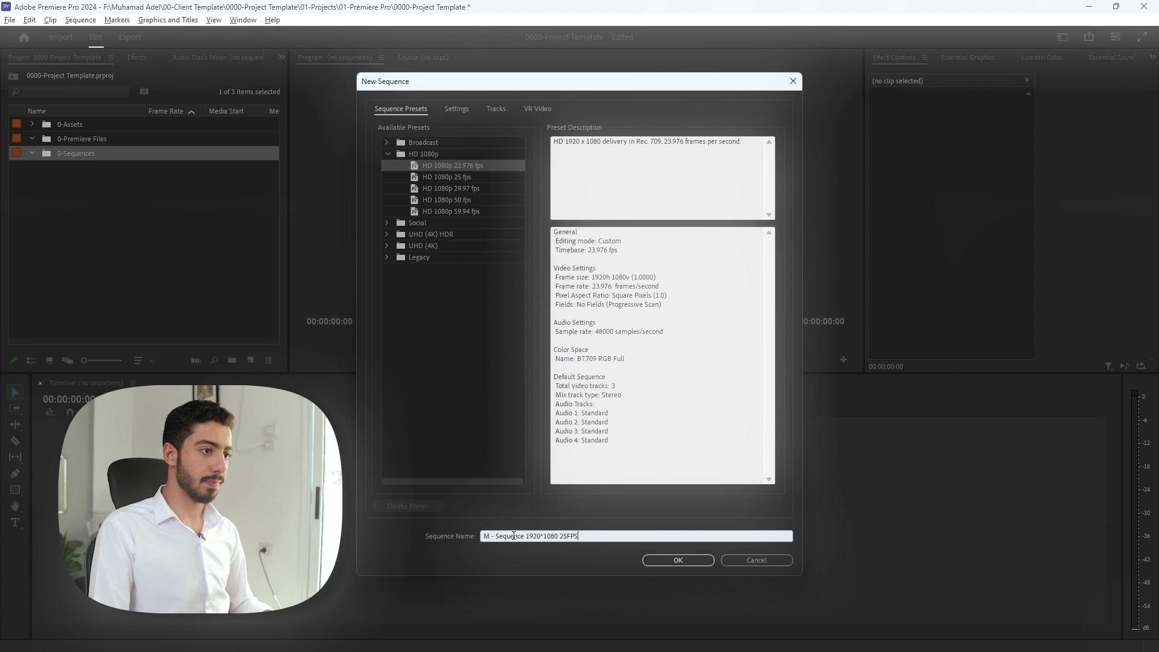
key("BackSpace")
key("BackSpace")
key("BackSpace")
type("fps")
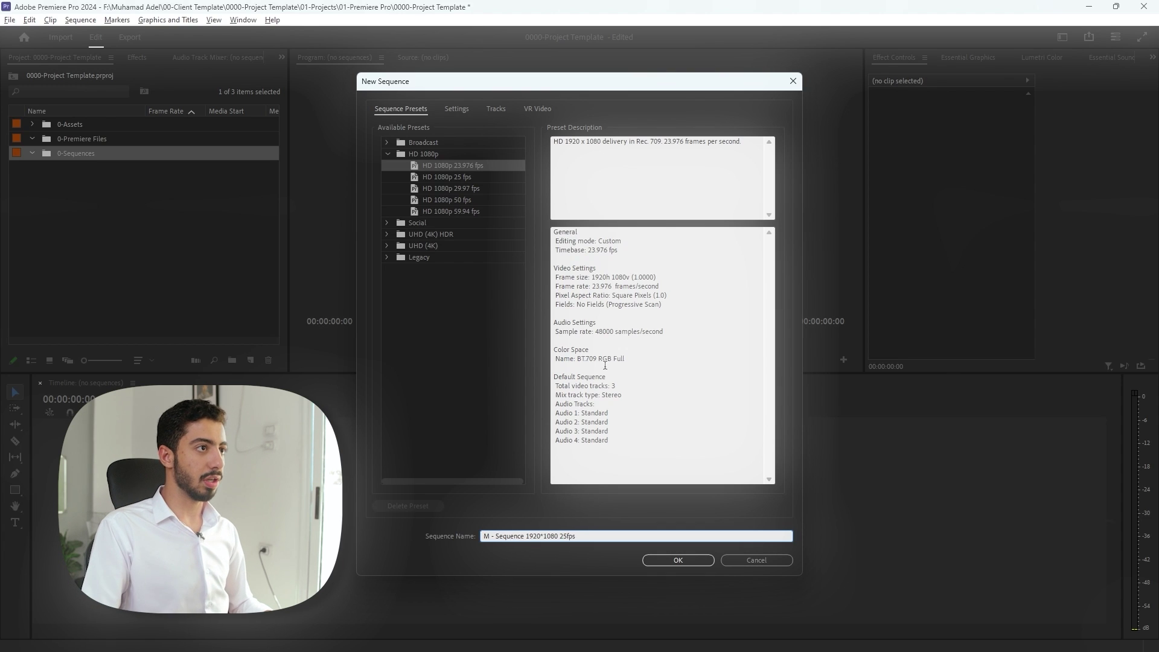
Set the new sequence's timebase to 25.00 frames/second and create it with the 1920 by 1080 frame size
left_click(457, 108)
left_click(501, 147)
left_click(509, 248)
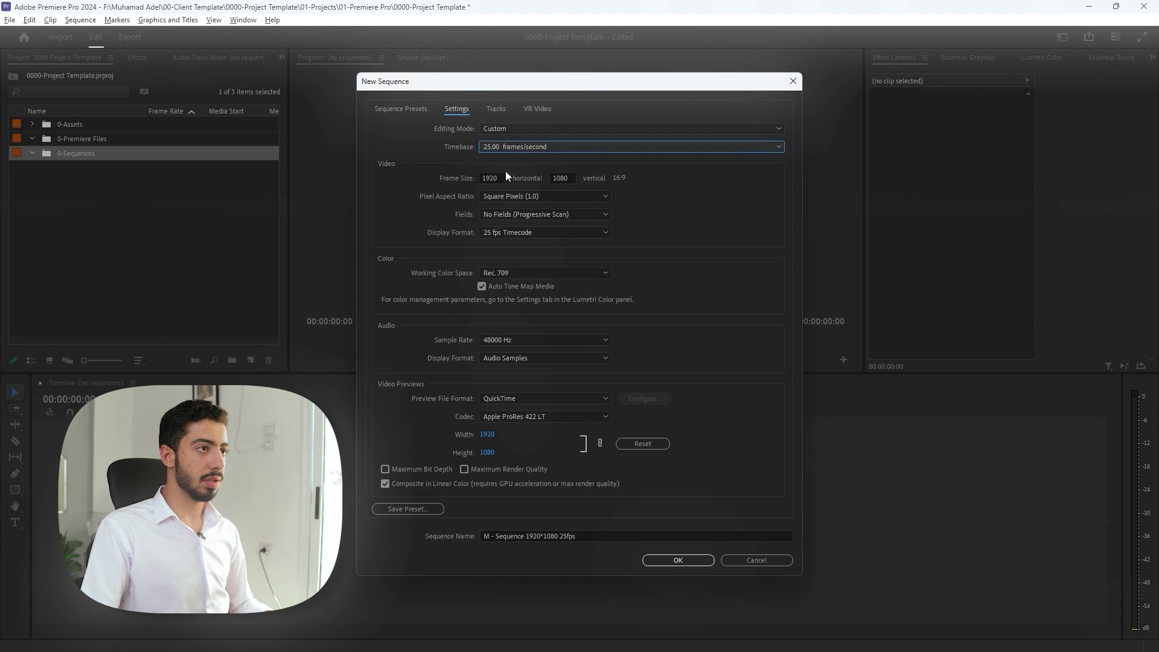
left_click(495, 176)
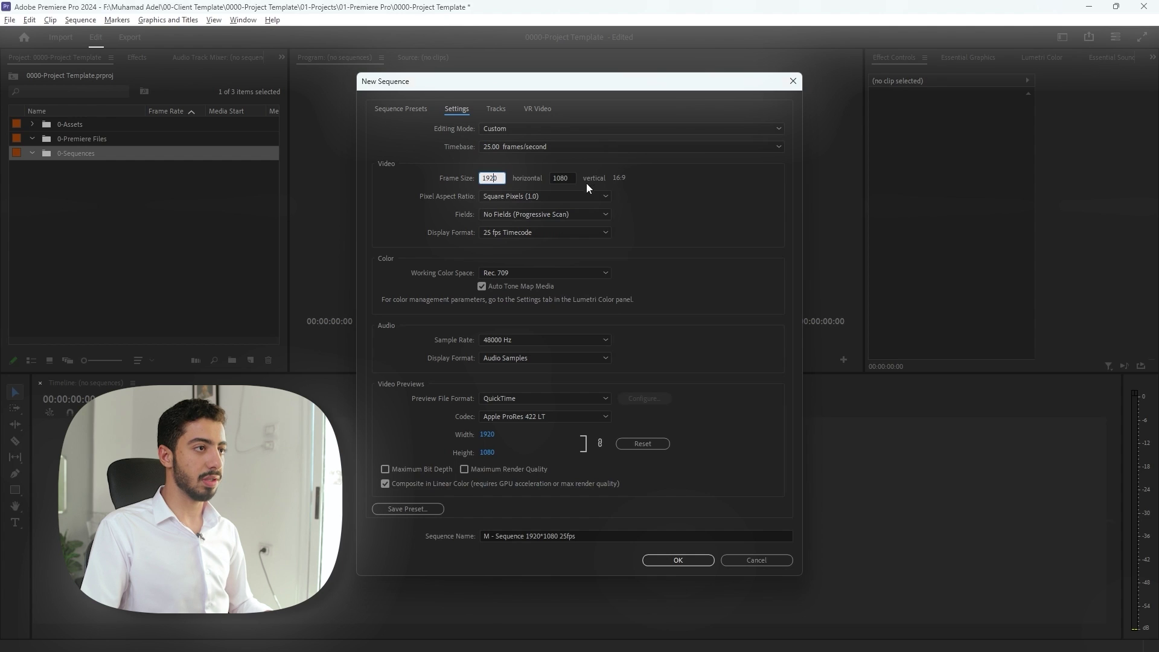
left_click(709, 554)
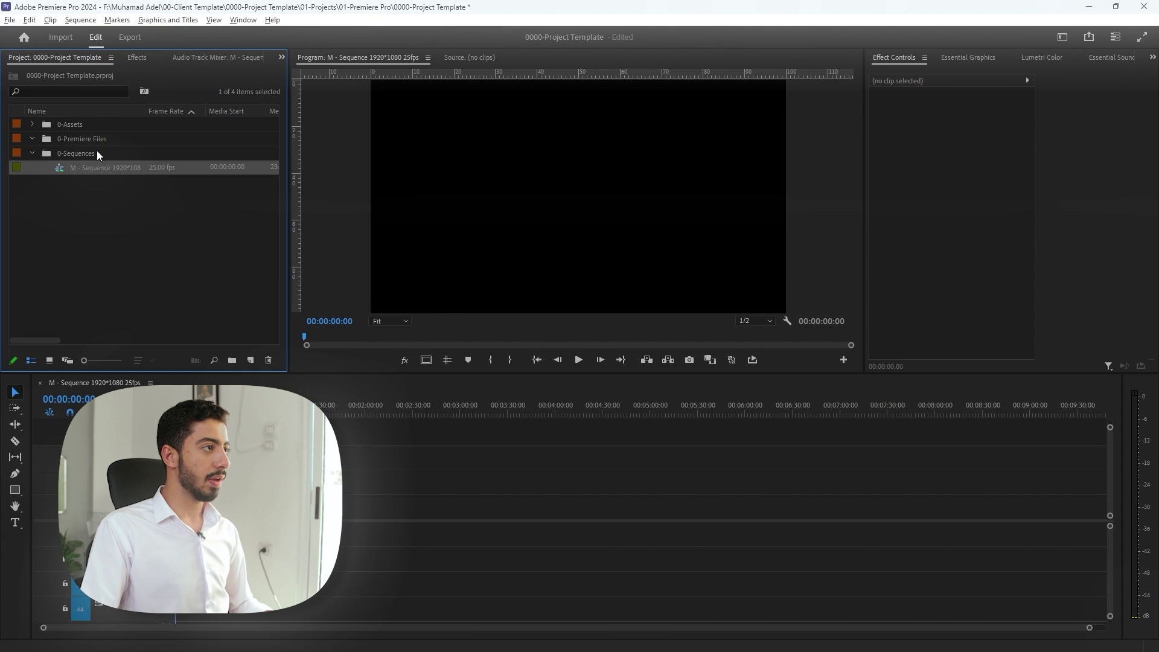
Duplicate the 1920*1080 sequence and rename the copy as M - Sequence 3840*2160 25fps
left_click(250, 361)
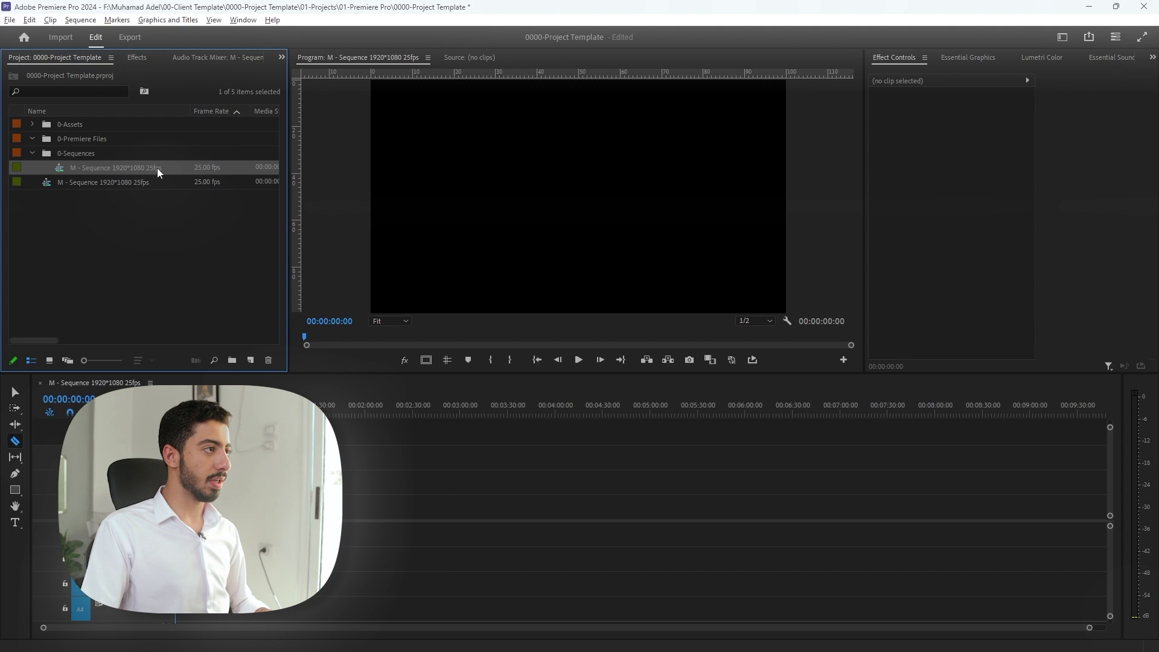
double_click(132, 183)
type("3840*")
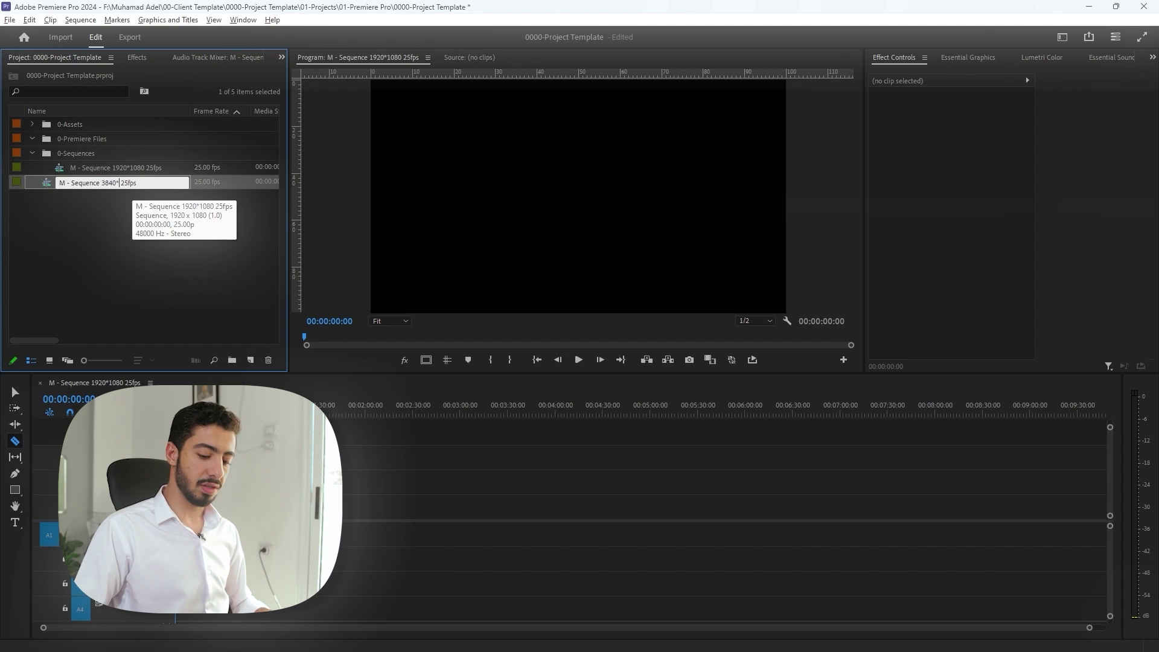
type("2160")
key("Return")
Set the frame size of the M - Sequence 3840*2160 25fps sequence to 3840 horizontal by 2160 vertical
double_click(60, 183)
left_click(80, 20)
left_click(112, 34)
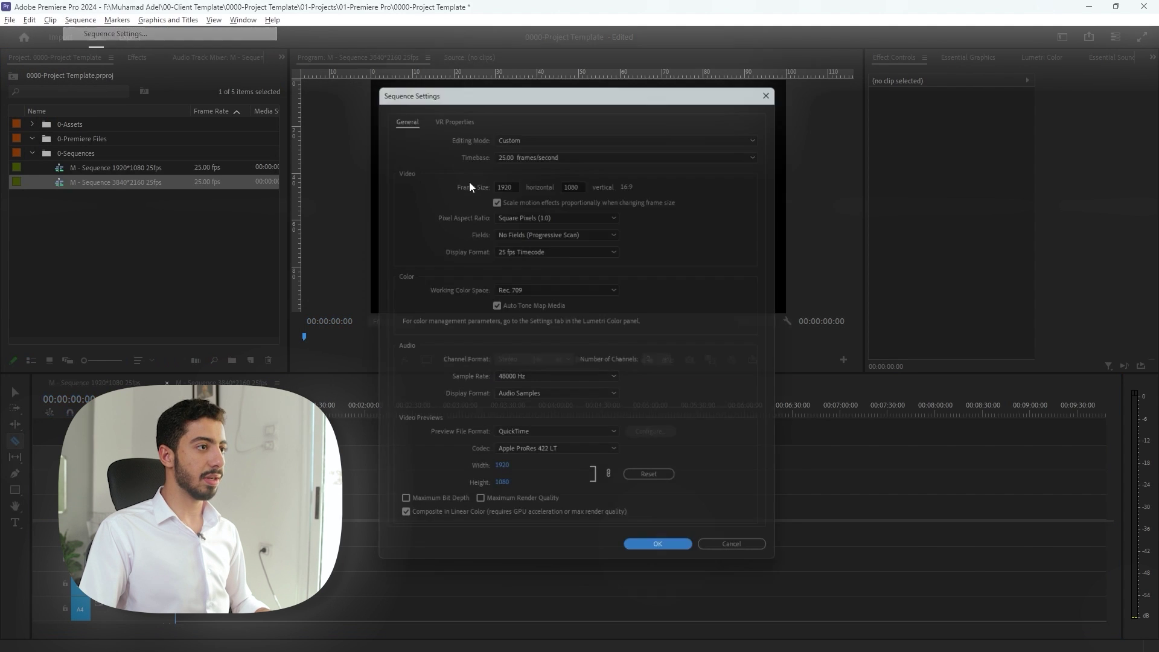
double_click(505, 180)
type("3840")
double_click(581, 180)
type("2160")
key("Return")
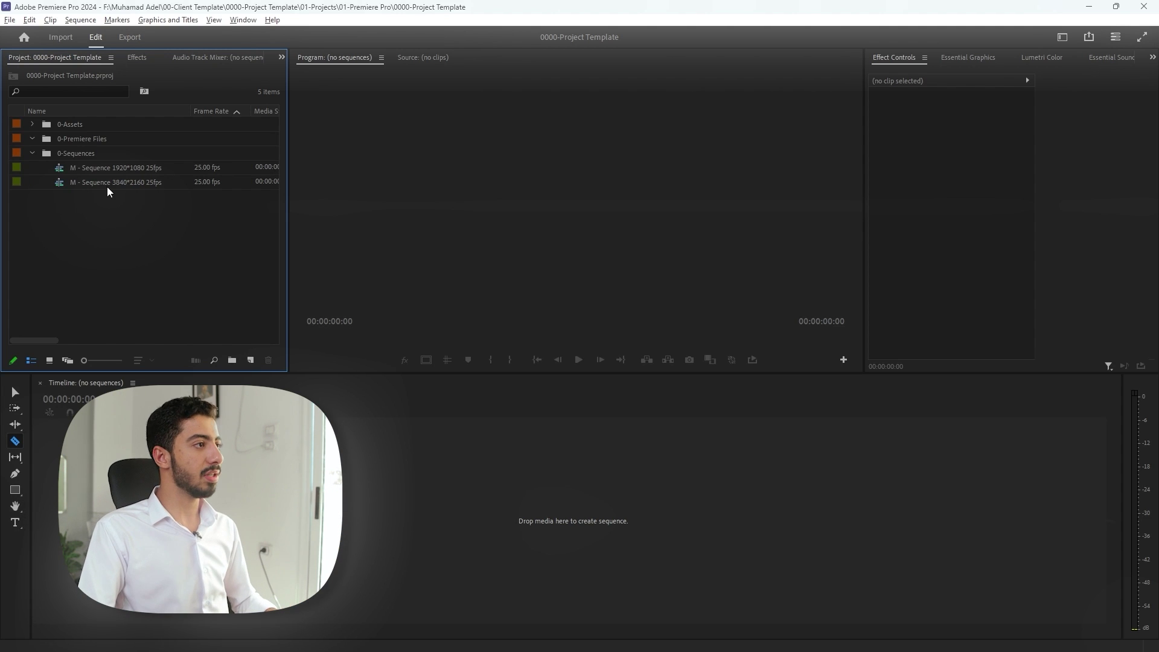
Duplicate both the 1920*1080 and 3840*2160 sequences in the 0-Sequences bin
mouse_move(107, 186)
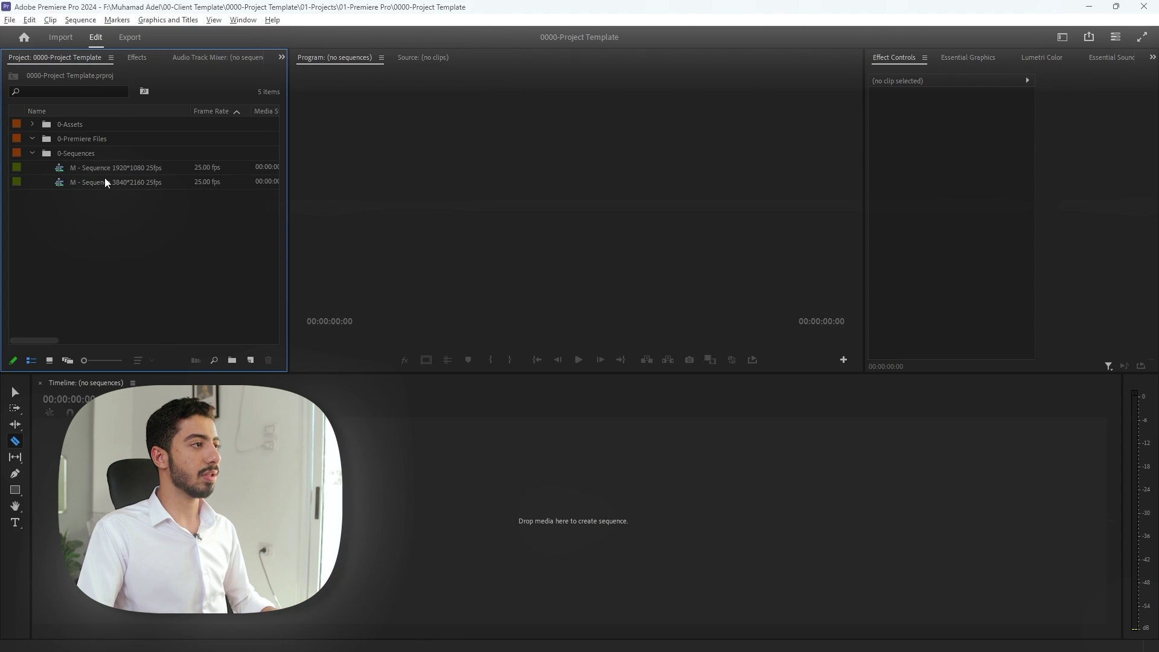
left_click(104, 169)
left_click(104, 183, "shift")
right_click(104, 183)
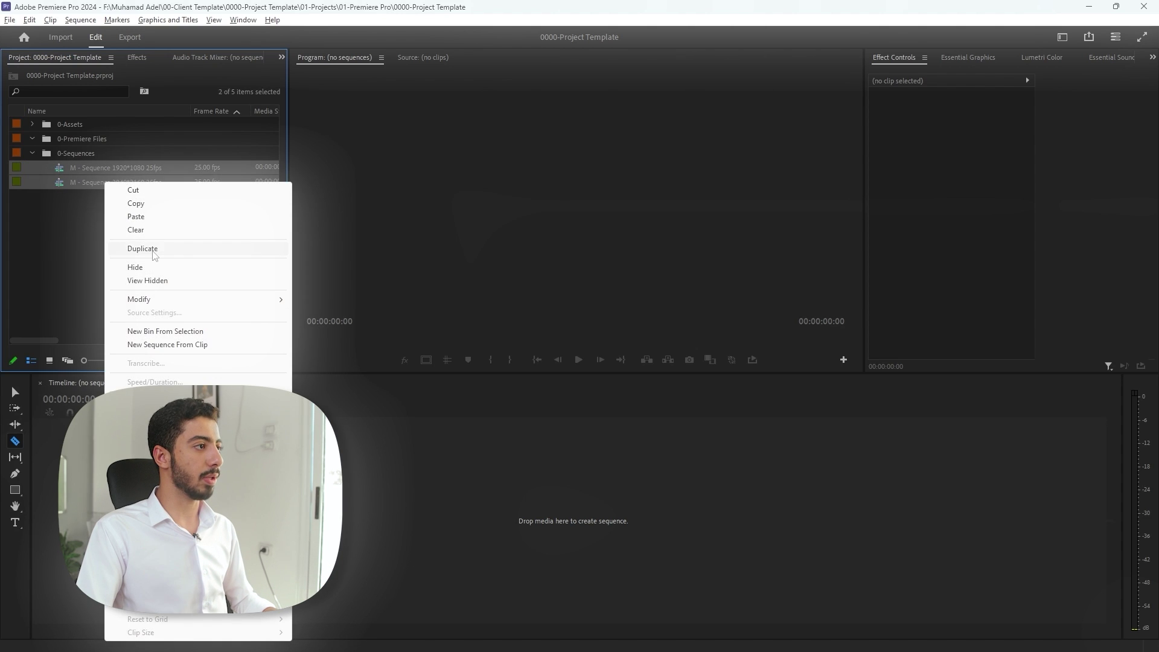
left_click(156, 253)
left_click(31, 254)
Rename the copy of the 1920*1080 sequence as M - Sequence 1080*1920 25fps and delete the copy of the 3840*2160 sequence
left_click(108, 182)
left_click(115, 183)
left_click_drag(115, 183, 126, 184)
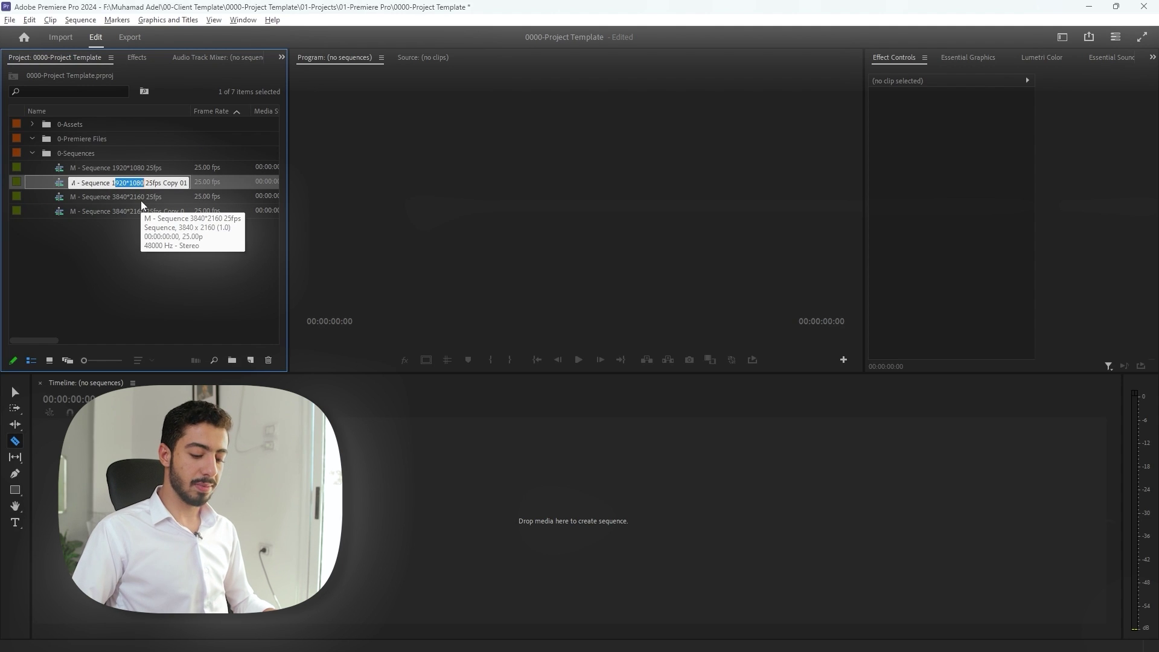
type("0")
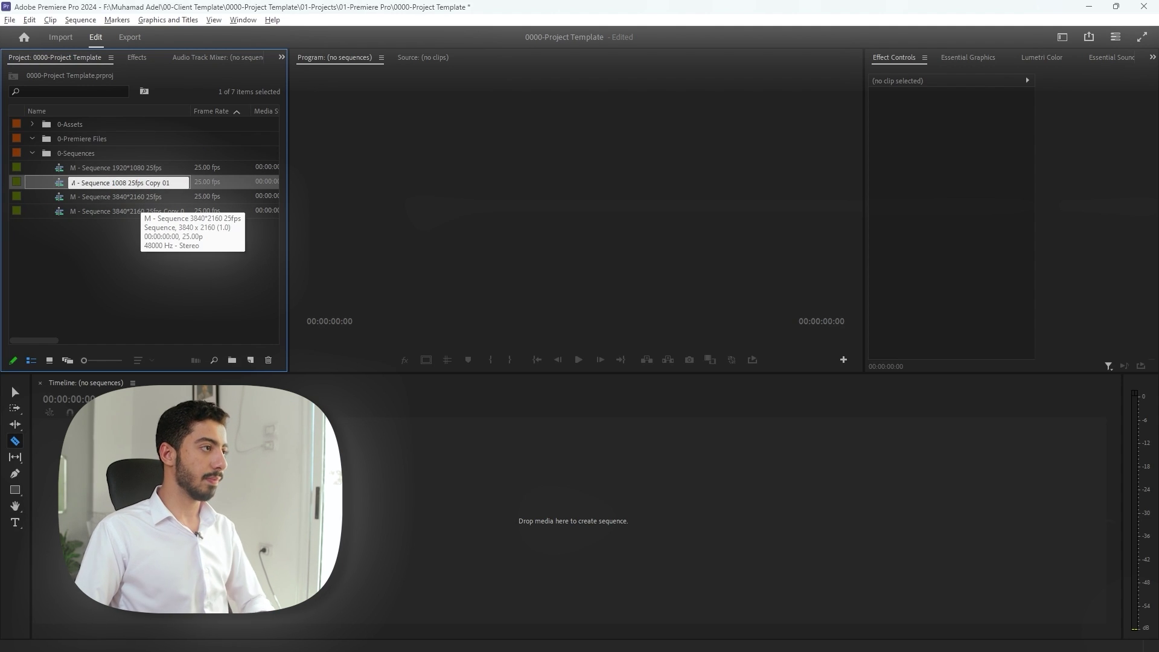
type("80*1920")
left_click(68, 212)
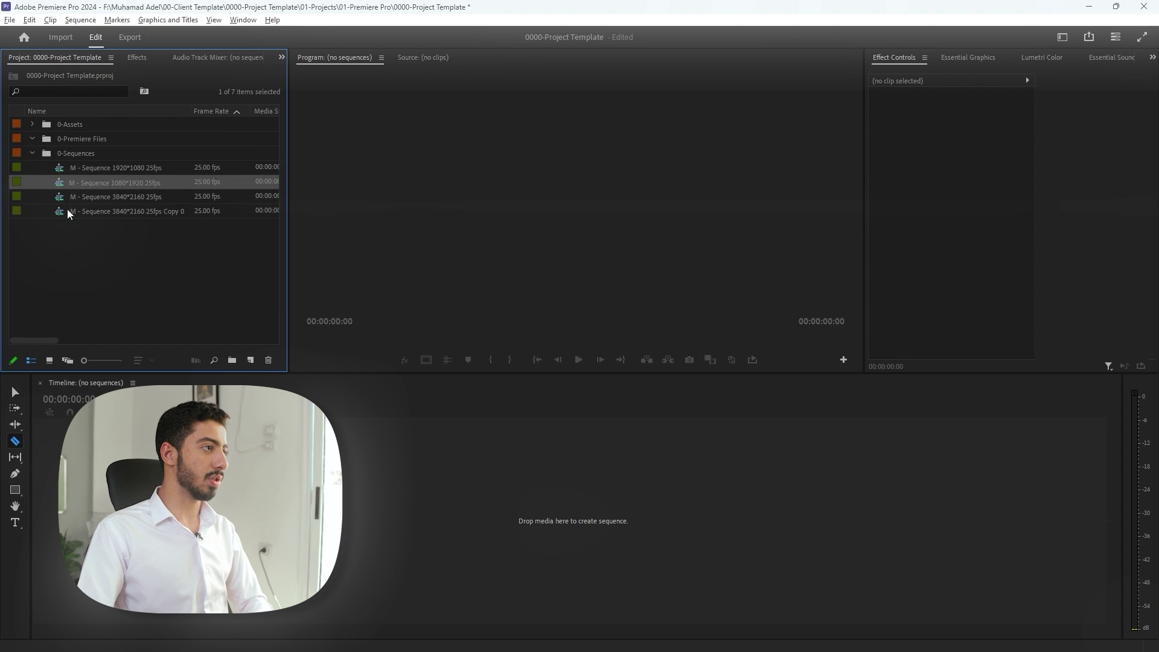
left_click(67, 212)
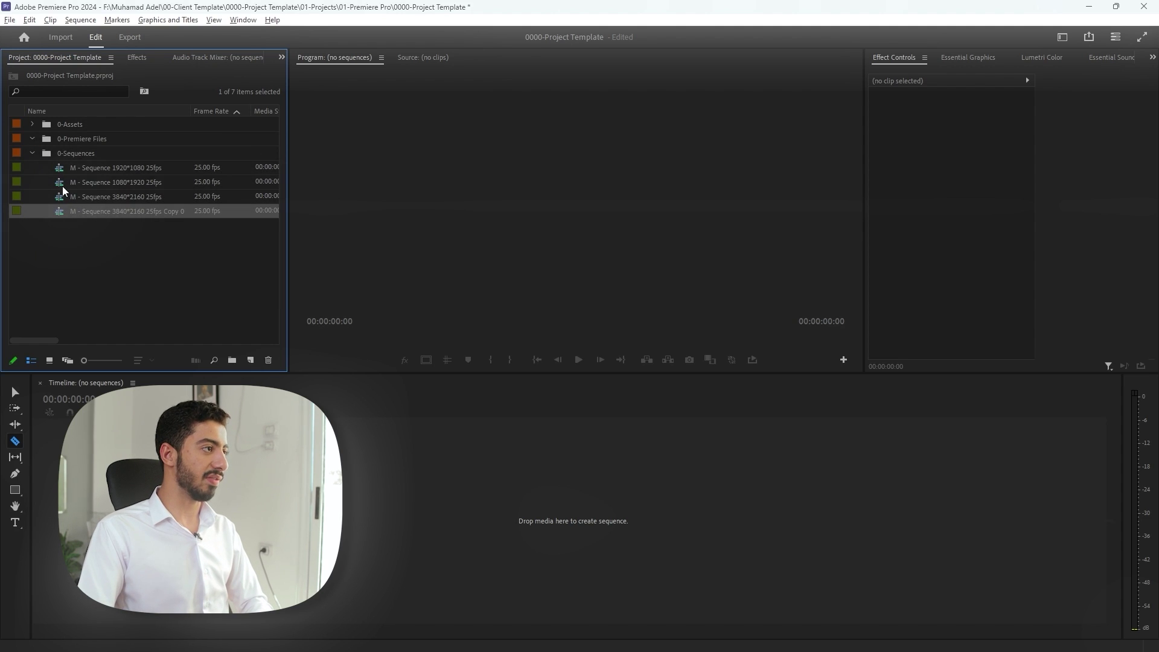
key("Delete")
Set the frame size of the M - Sequence 1080*1920 25fps sequence to 1080 horizontal by 1920 vertical
double_click(62, 182)
left_click(80, 20)
left_click(115, 34)
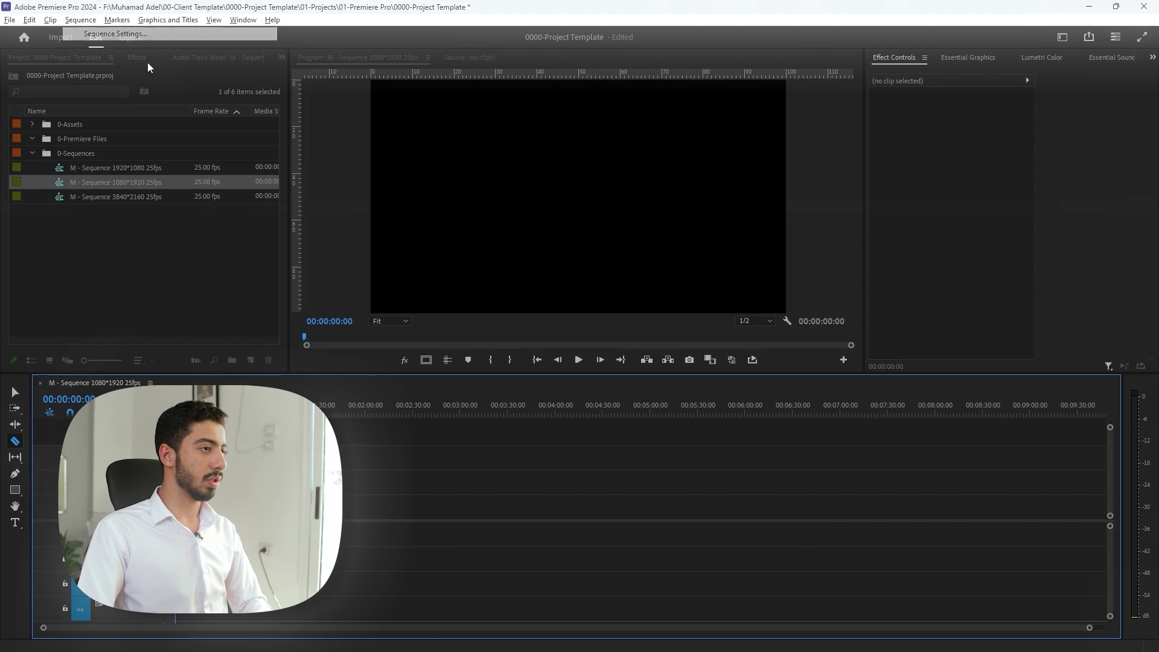
left_click_drag(513, 180, 474, 184)
type("1080")
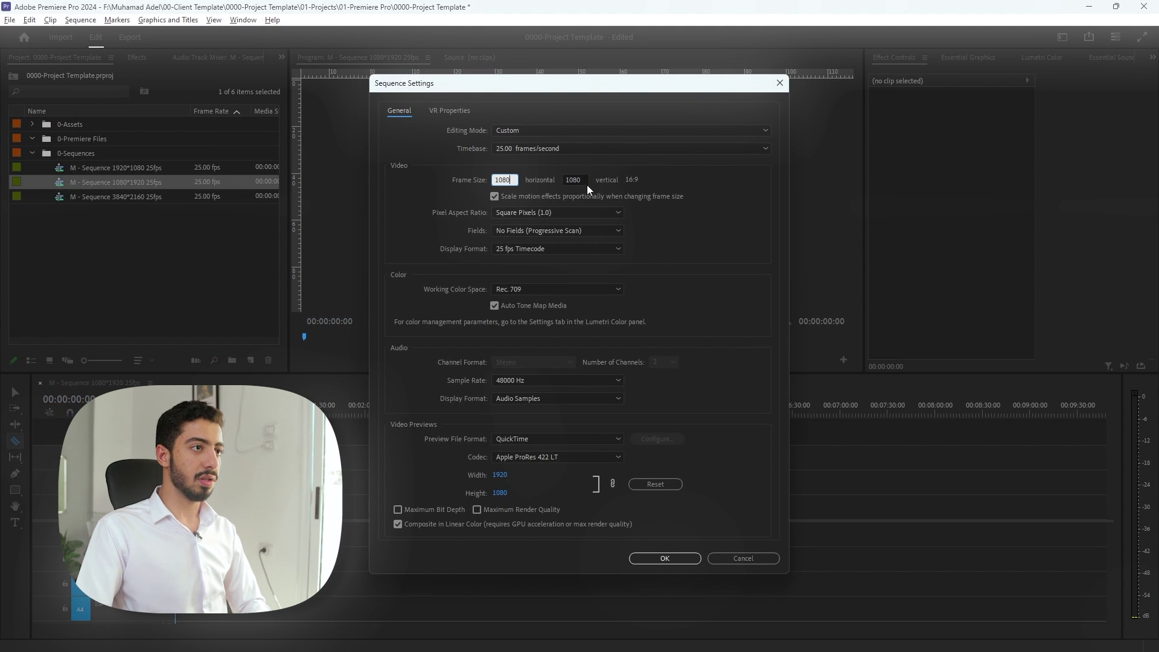
key("Tab")
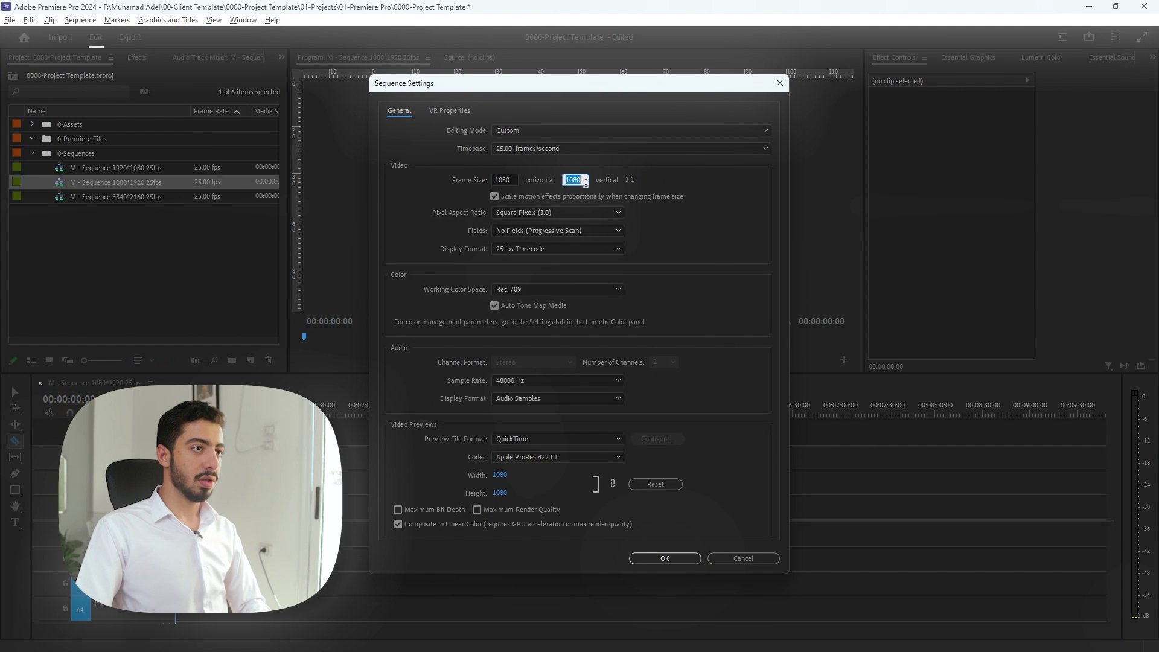
type("1")
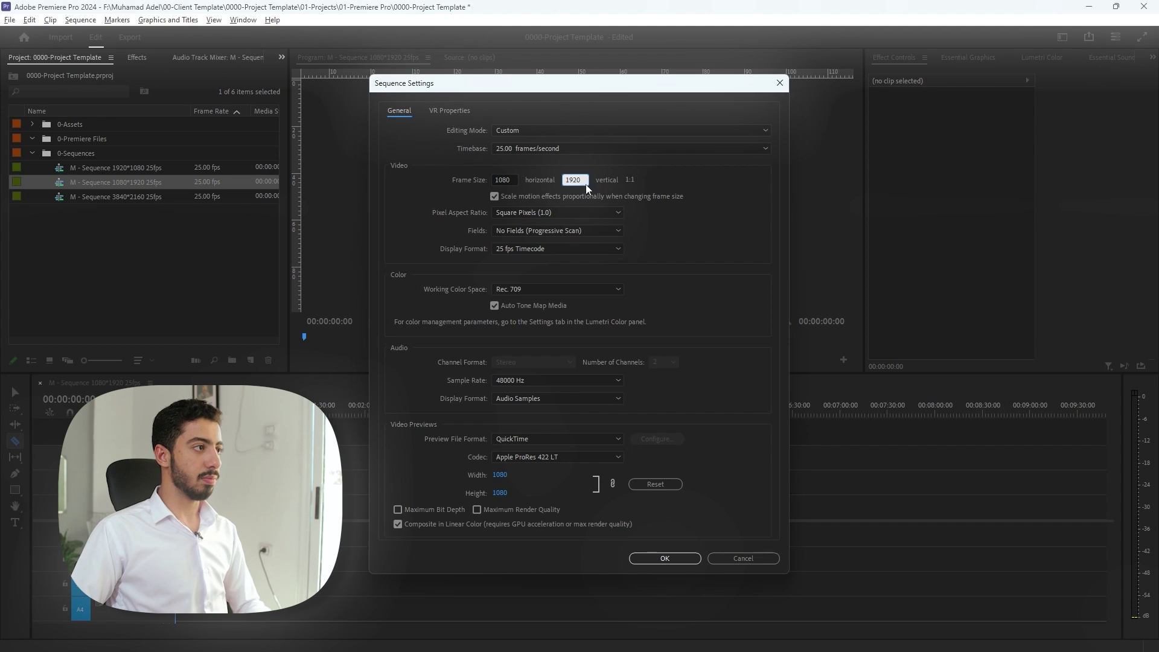
key("Return")
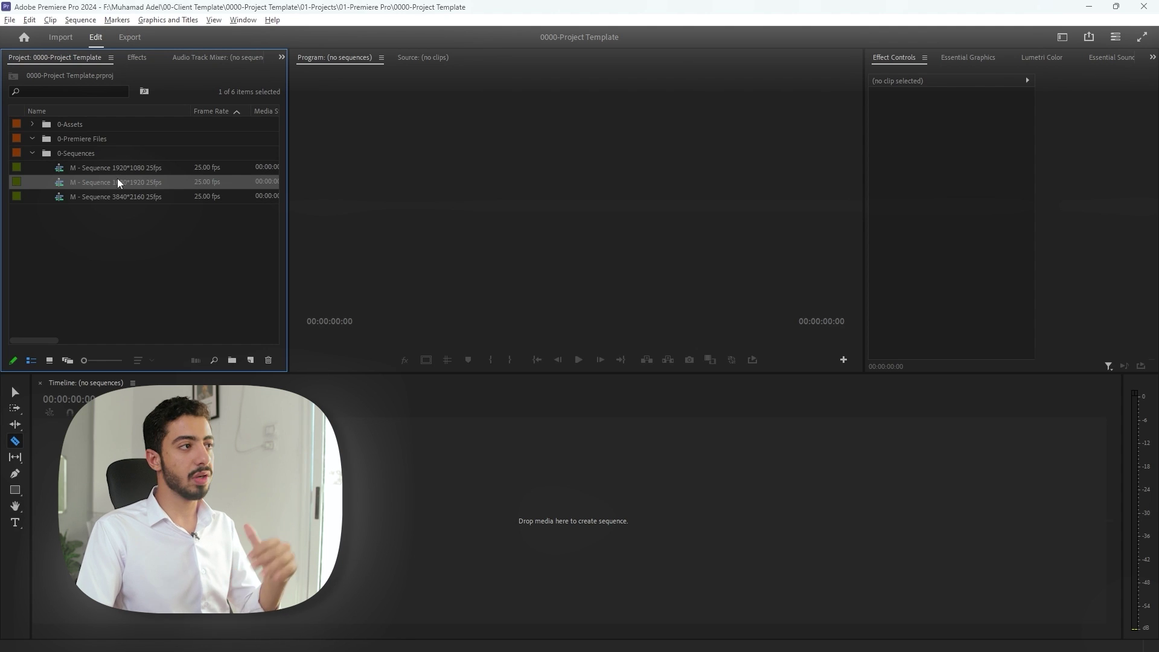
left_click(155, 255)
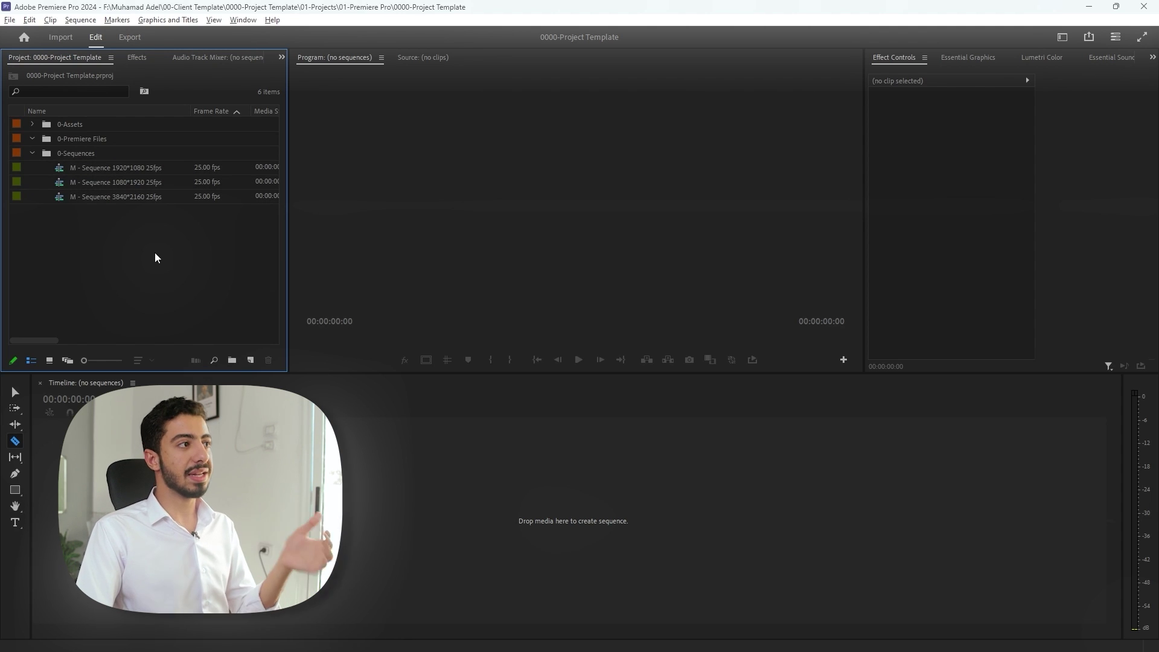
Review the timebase options in the 1920*1080 sequence's settings without applying changes, and close the sequence
double_click(67, 173)
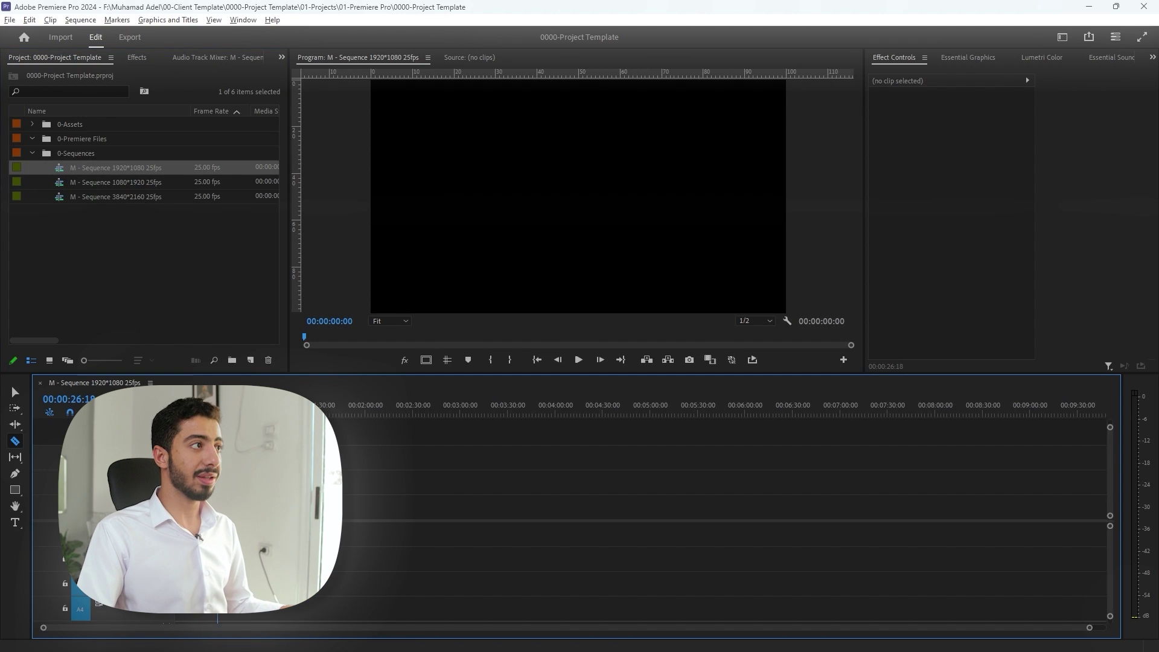
left_click(237, 408)
left_click(89, 20)
left_click(99, 32)
left_click(507, 150)
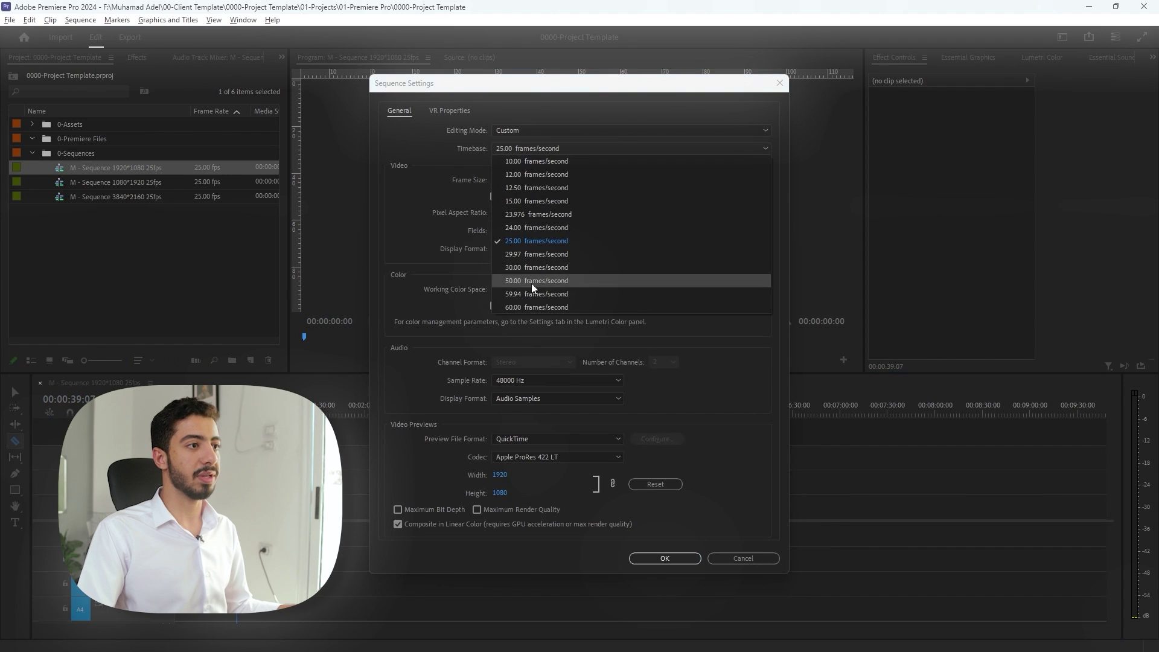
left_click(719, 559)
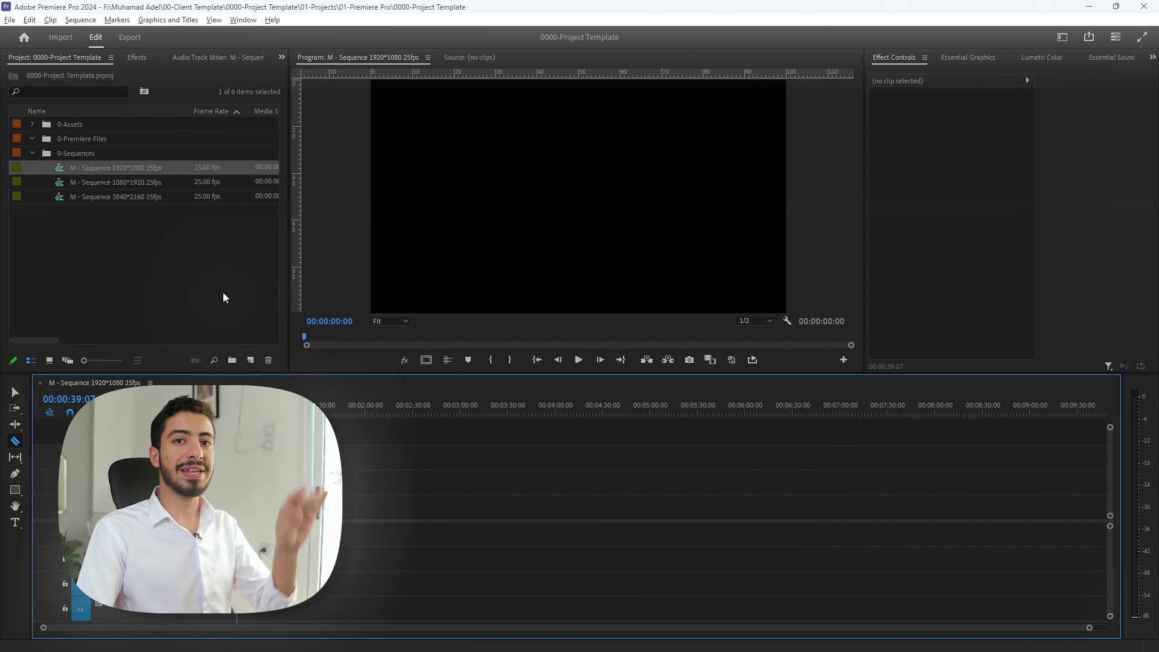
left_click(41, 383)
left_click(91, 329)
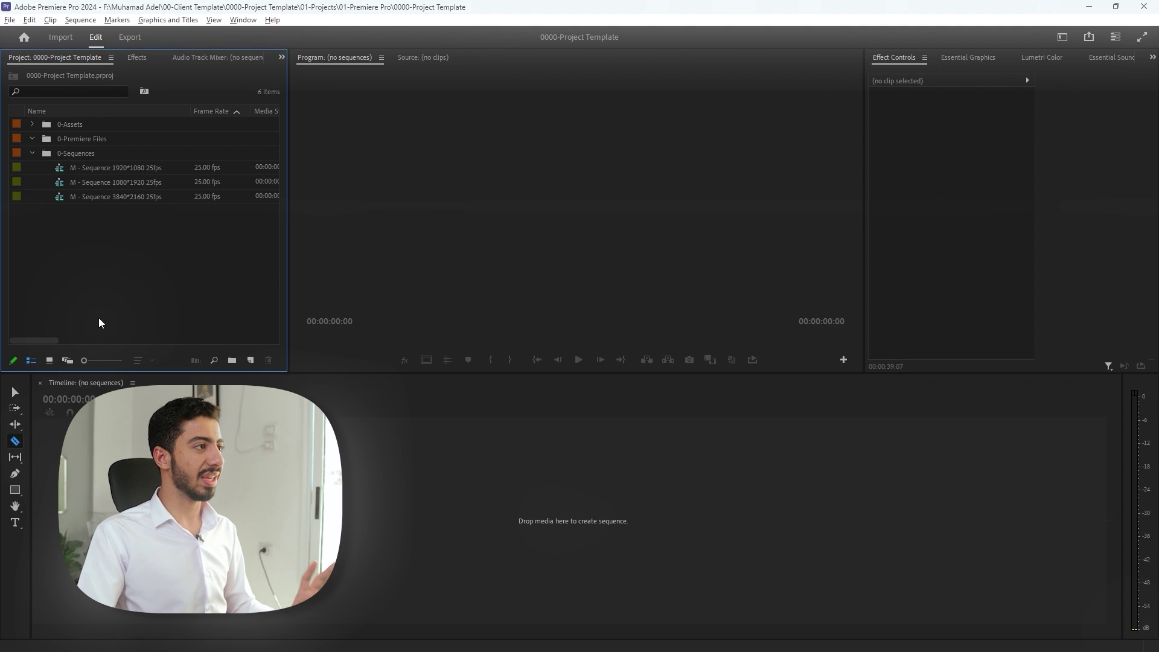
Collapse the 0-Sequences bin and create two top-level bins named 1-A Roll and 2-Sec A Roll
left_click(32, 153)
key("ctrl+b")
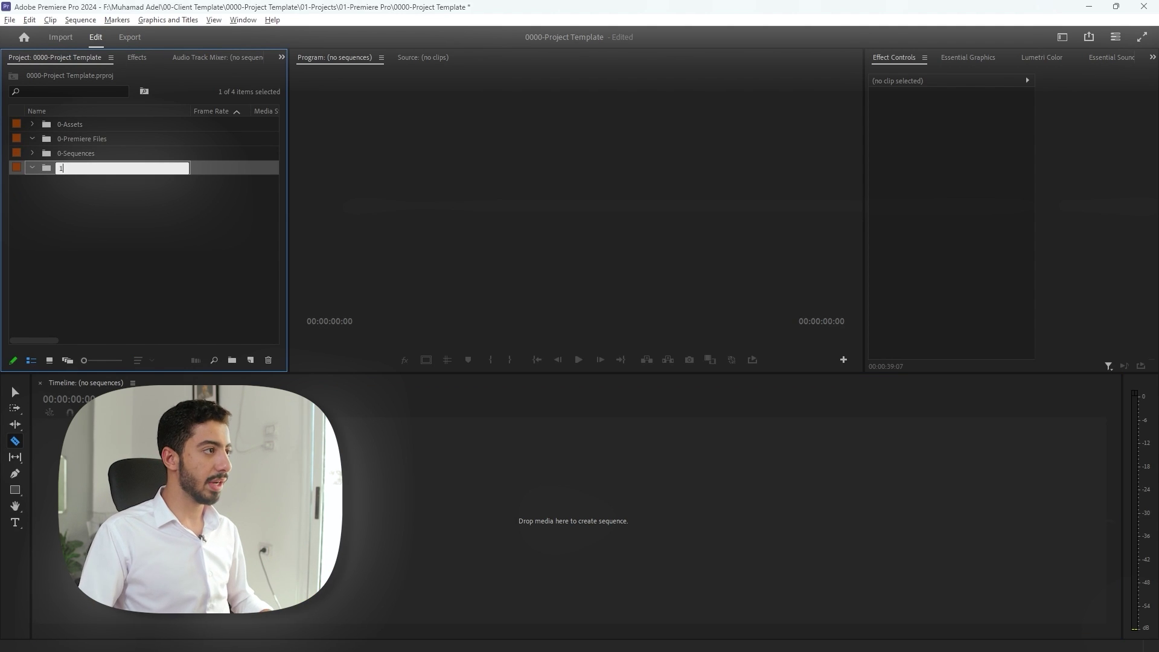
type("1-A Roll")
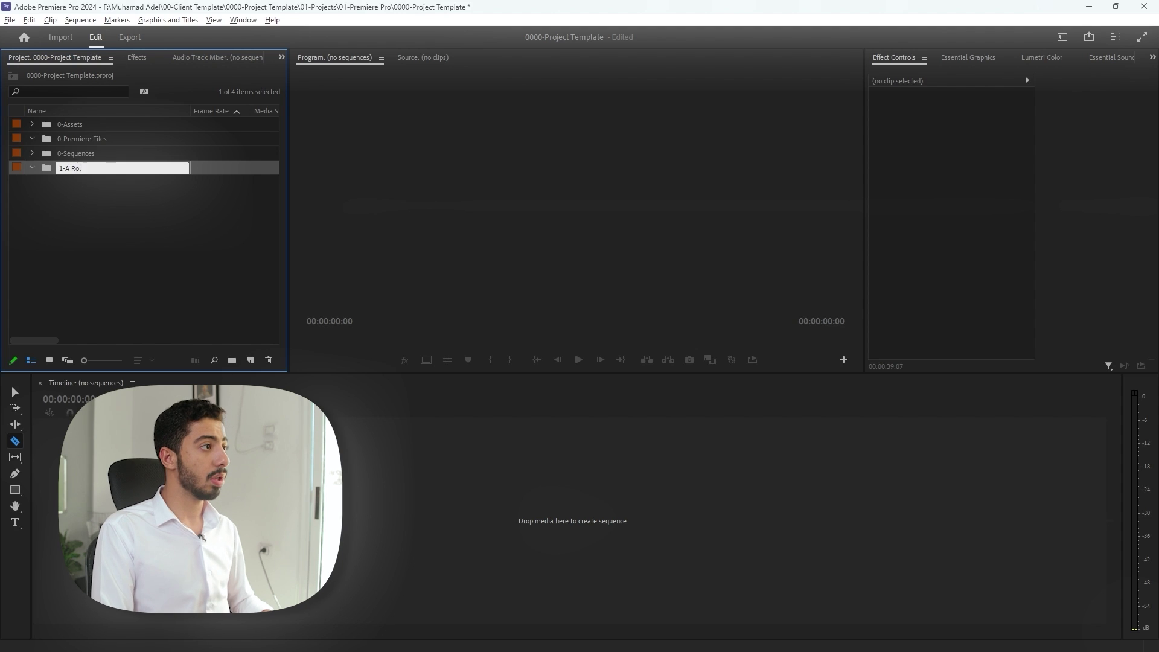
key("Return")
key("ctrl+b")
type("2-Se")
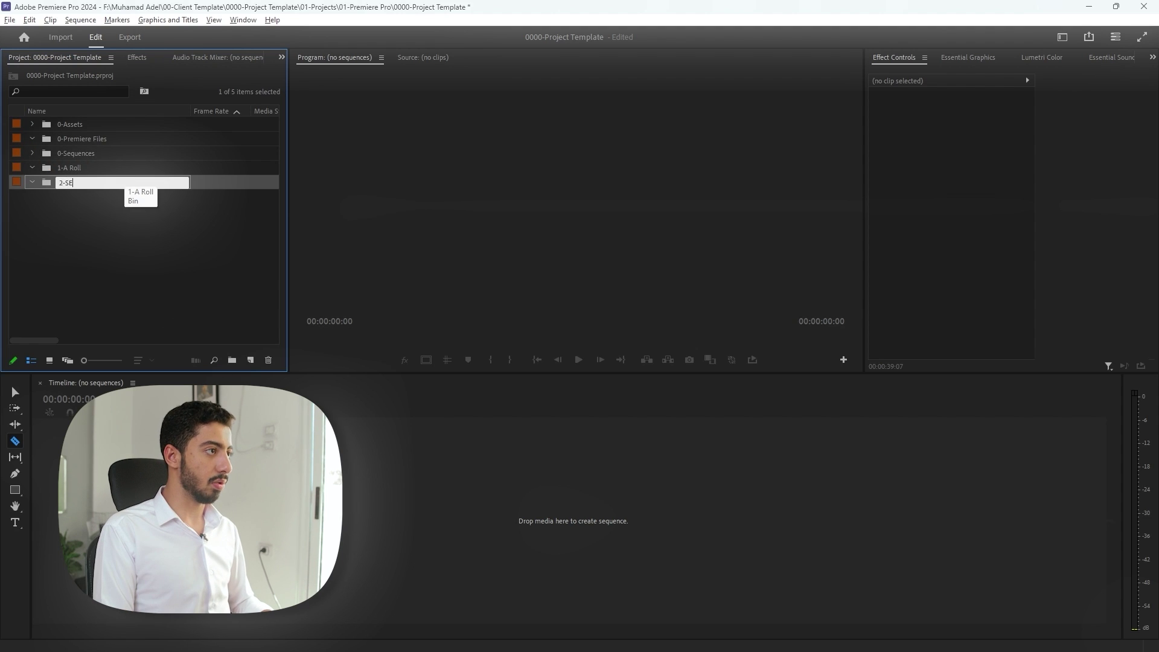
type("c A Roll")
key("Return")
Create two more top-level bins named 3-B Roll and 4-Photos
key("ctrl+b")
type("3-B Roll")
key("Return")
key("ctrl+b")
type("4-")
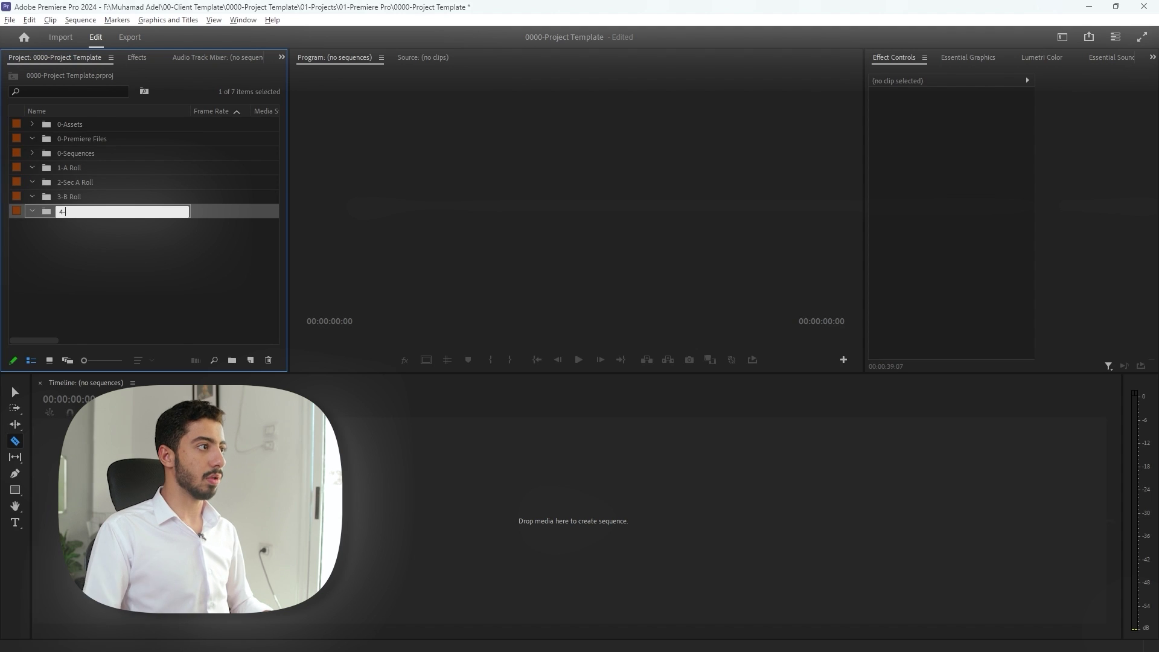
type("Photos")
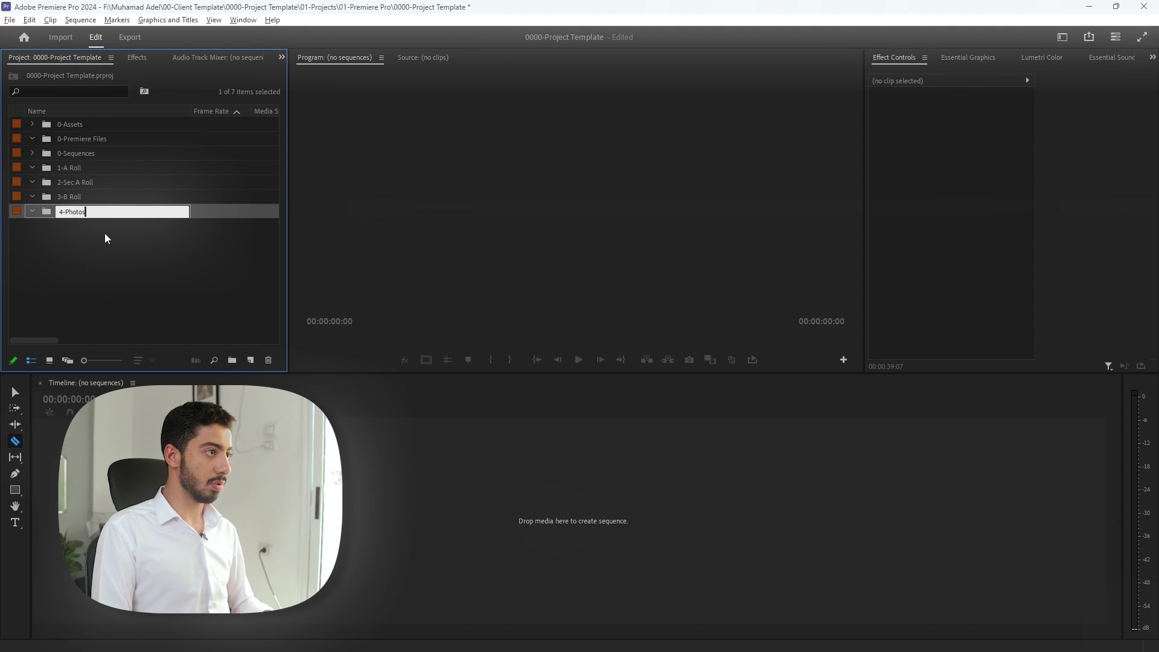
key("Return")
Create two more top-level bins named 5-Audio Files and 6-After Effects Exports
key("ctrl+b")
type("5-")
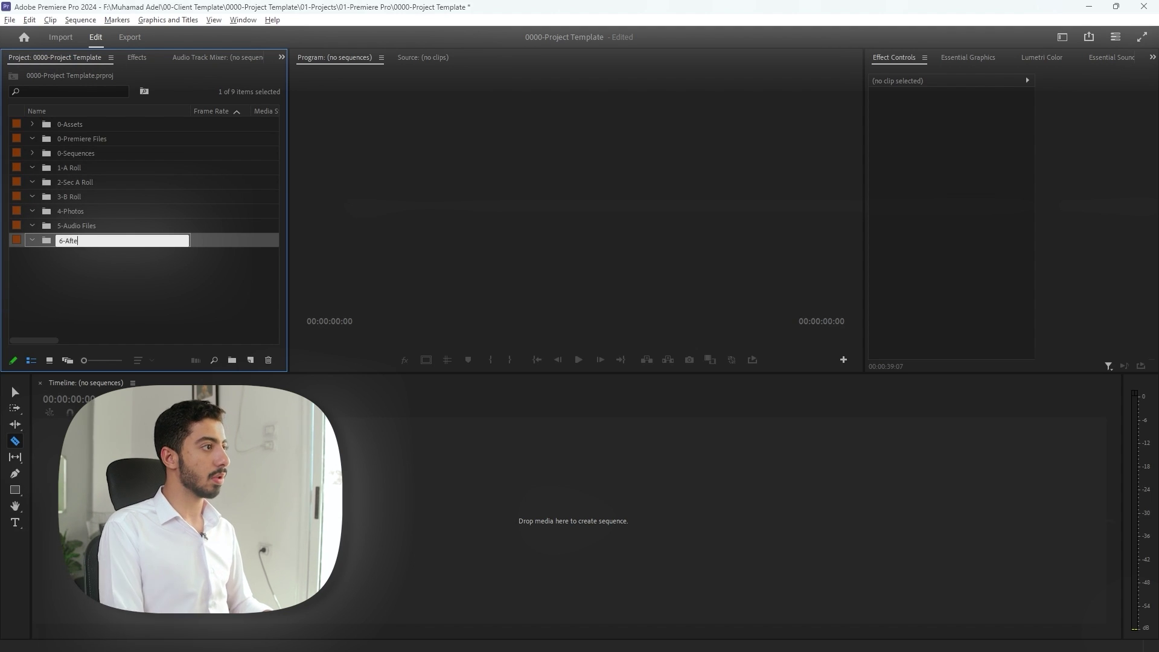
type("er Effects Exports")
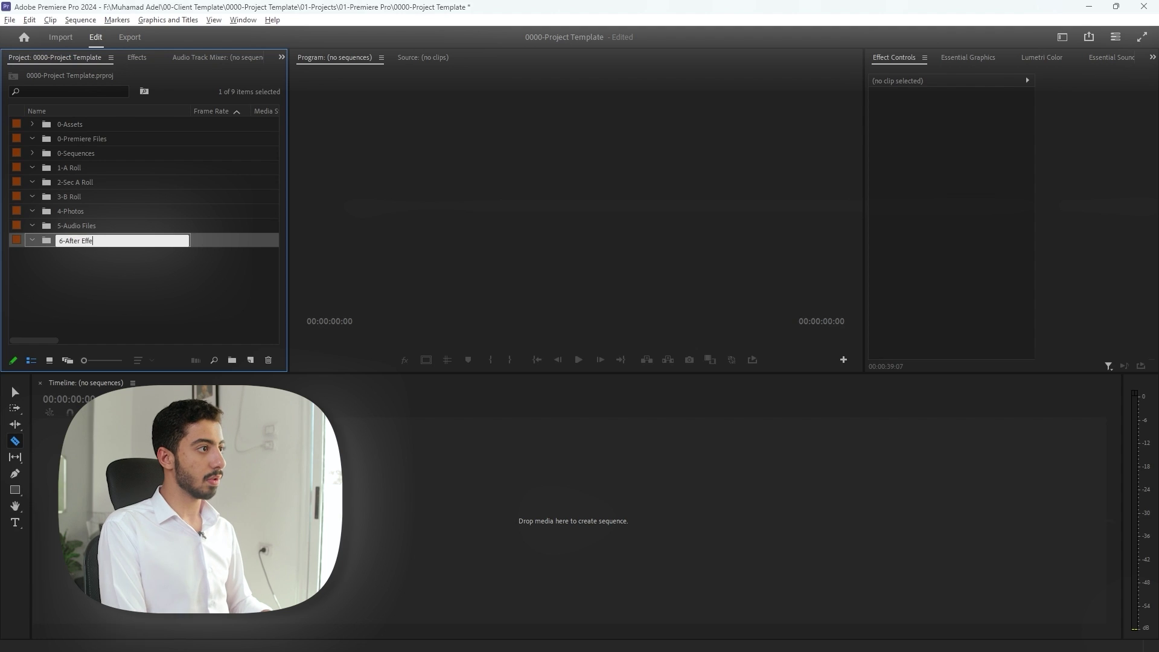
key("Return")
Create three bins named 1-Music, 2-SFX and 3-Voice Over inside the 5-Audio Files bin
type("usic")
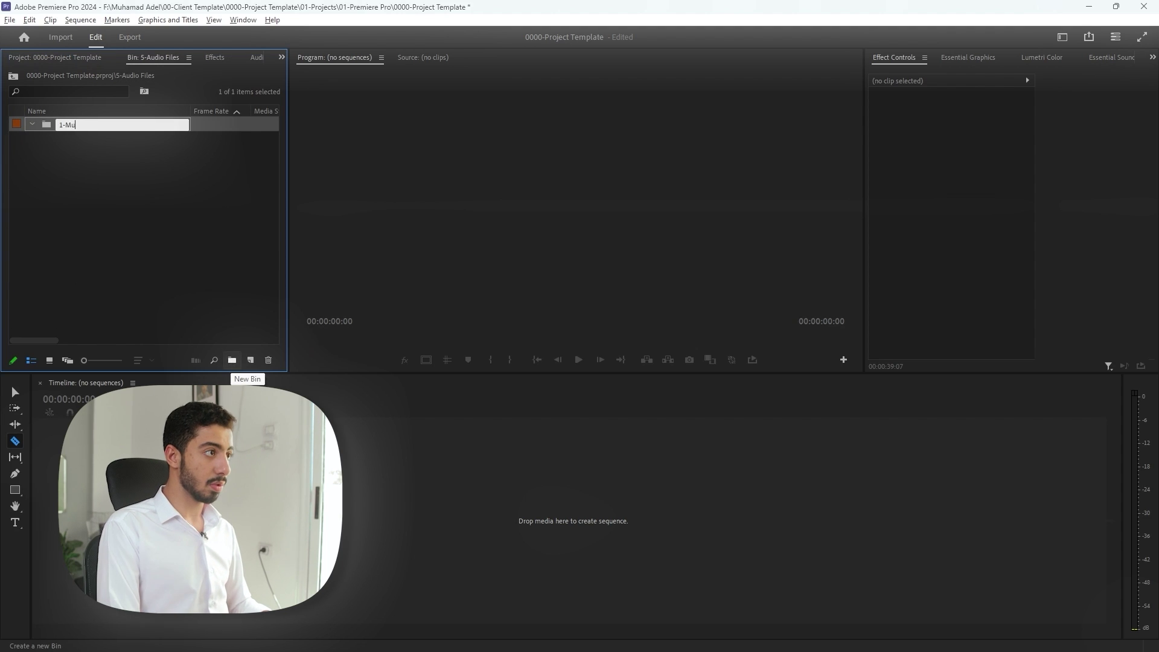
key("Return")
left_click(250, 360)
type("2-")
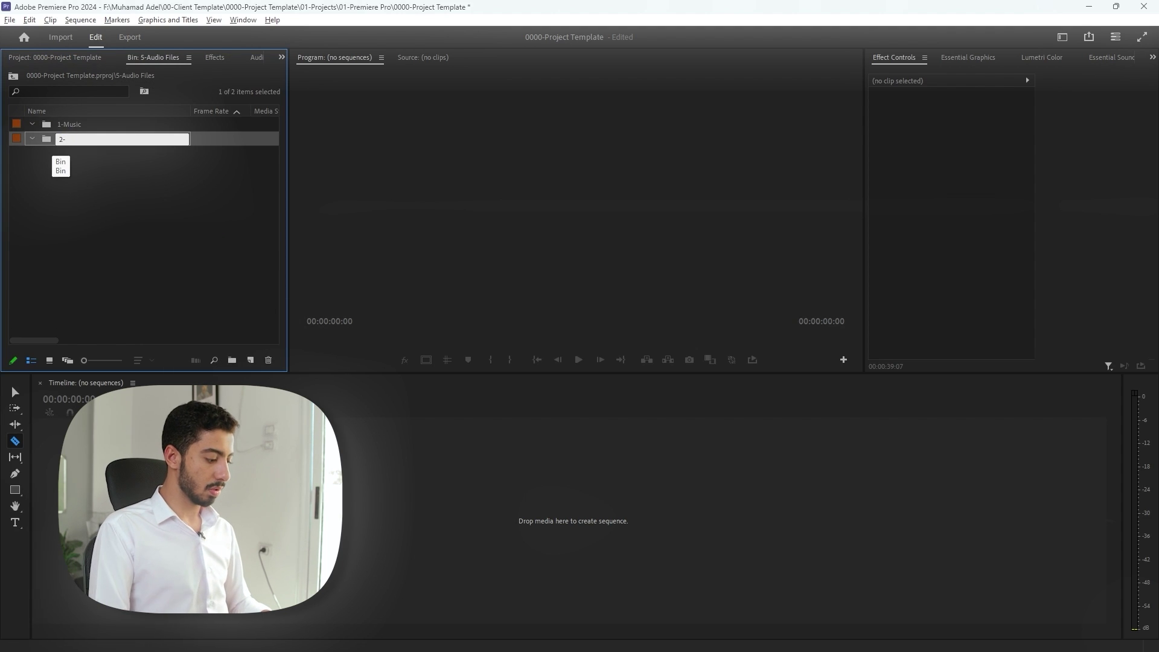
type("SFX")
key("Return")
key("ctrl+slash")
type("3-Voice")
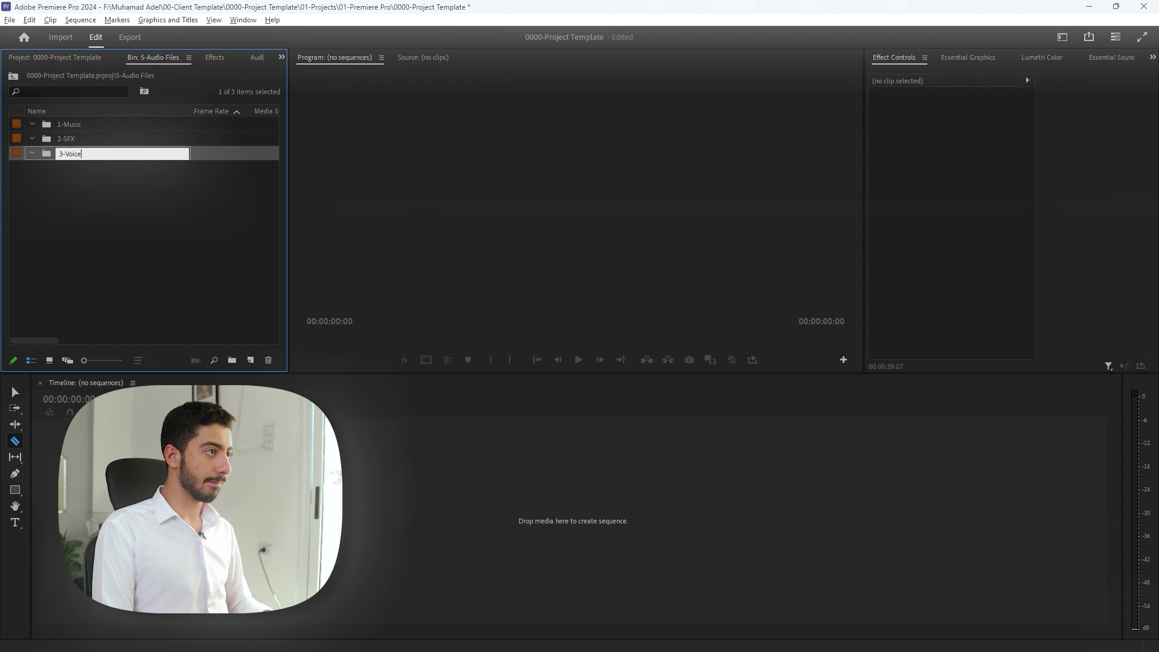
type(" Over")
key("Return")
key("shift+1")
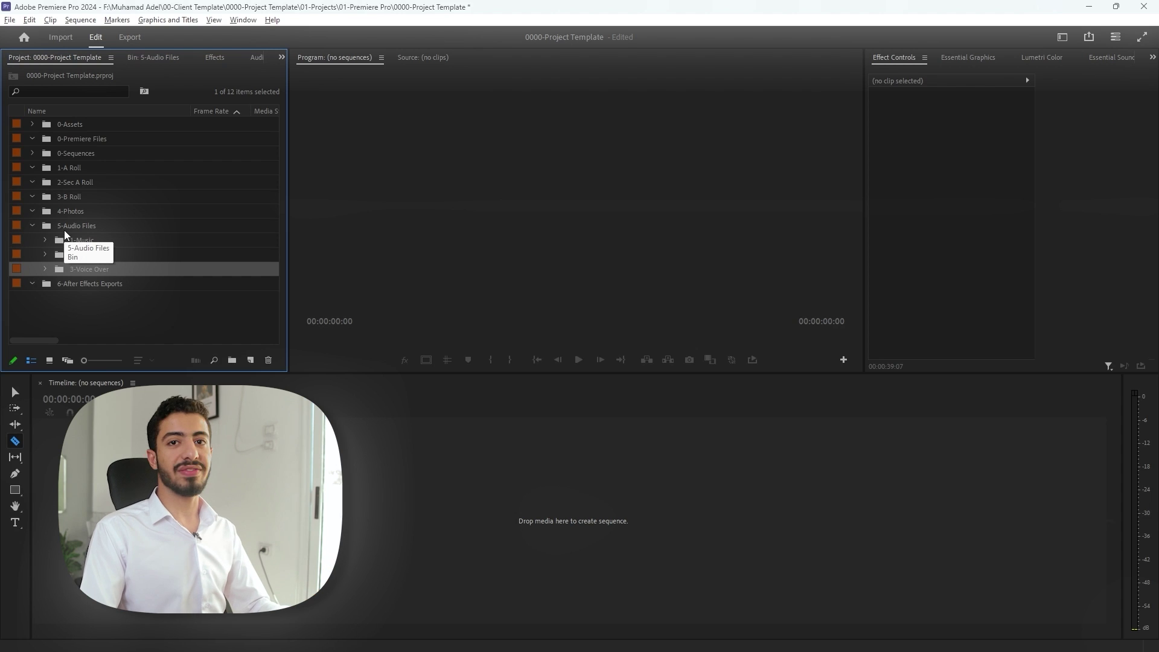
Collapse the 5-Audio Files bin, save the template project and close Premiere Pro
left_click(94, 305)
left_click(32, 226)
key("ctrl+s")
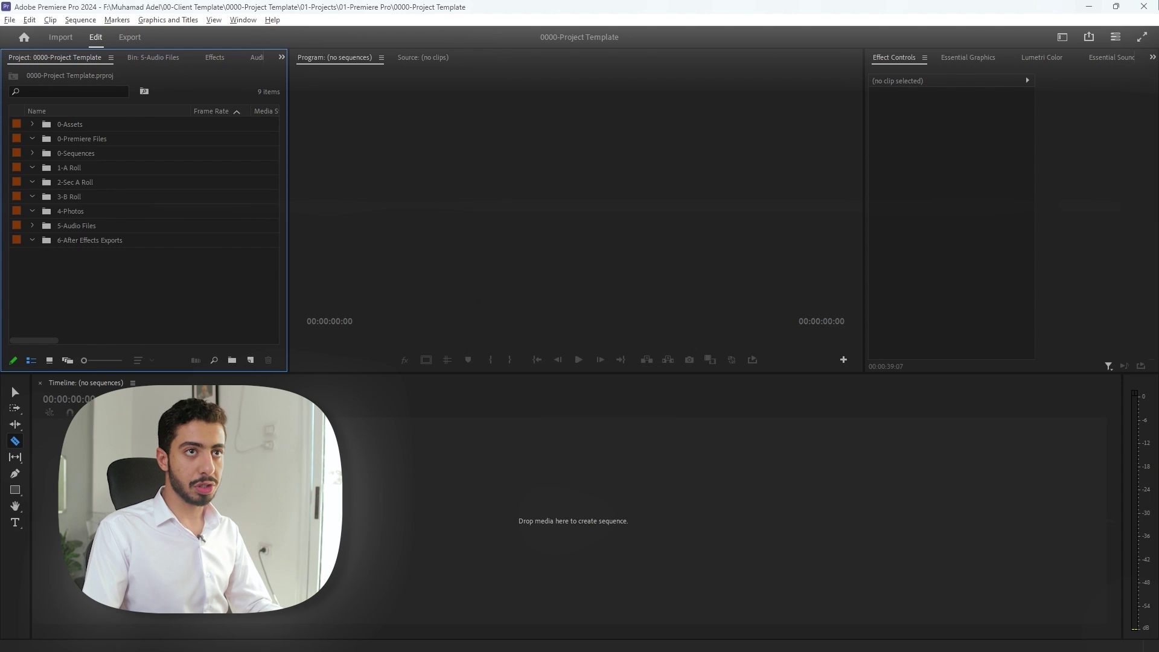
left_click(1143, 6)
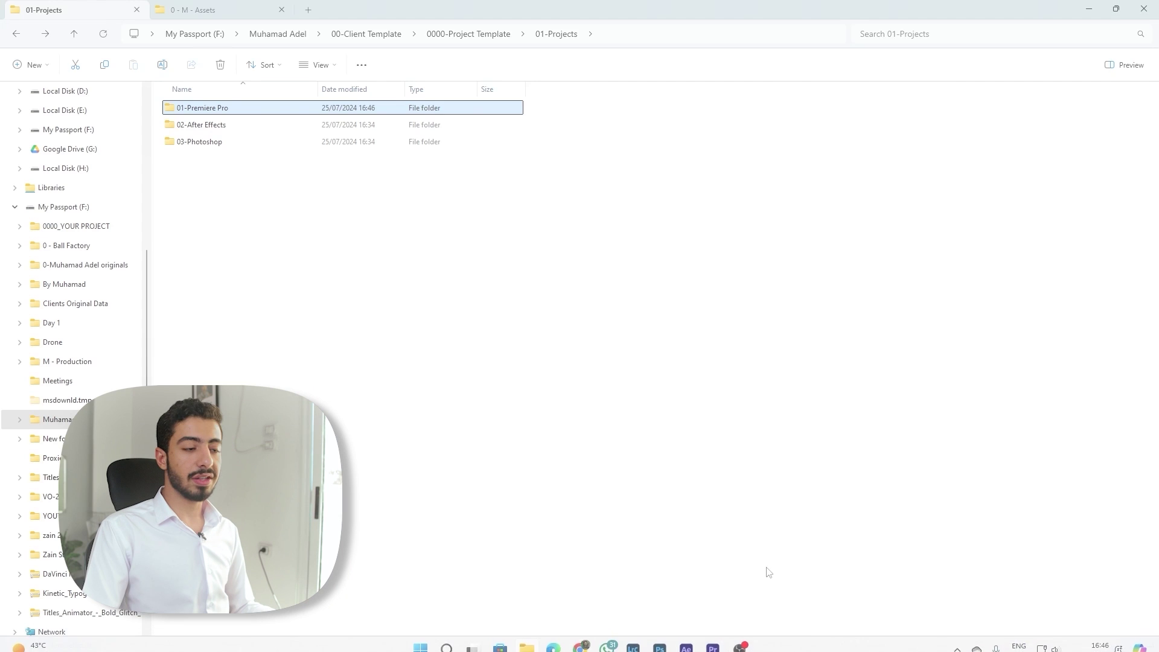
Switch to After Effects and create two project folders named 1-Media and 0-Comps
left_click(688, 640)
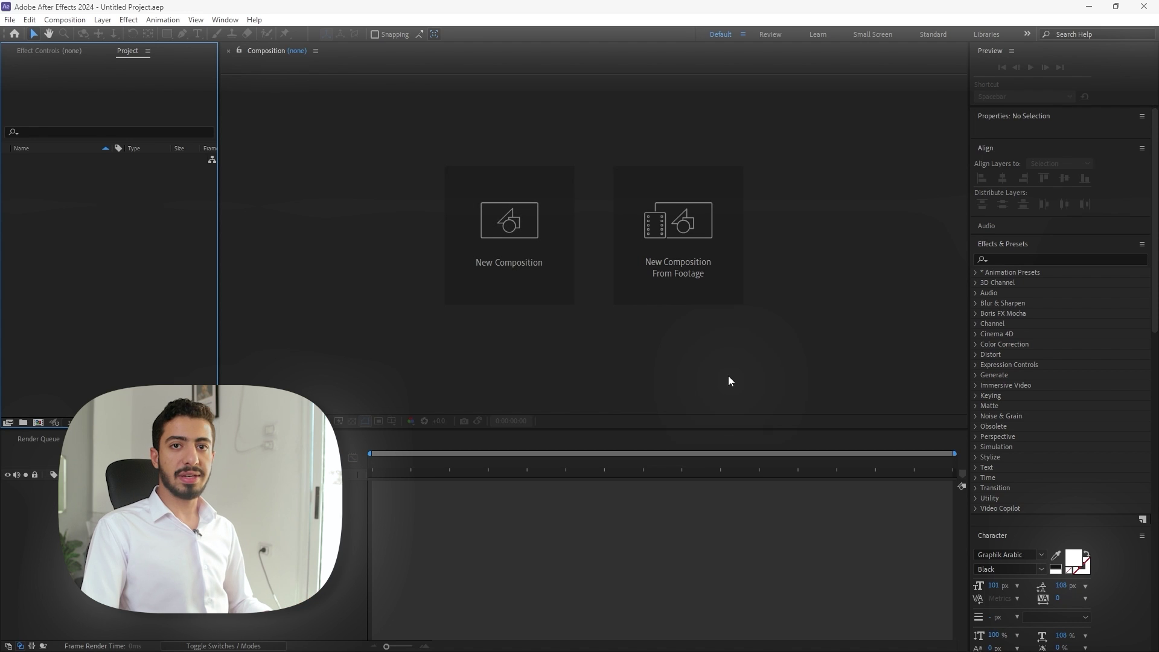
left_click(24, 423)
type("0")
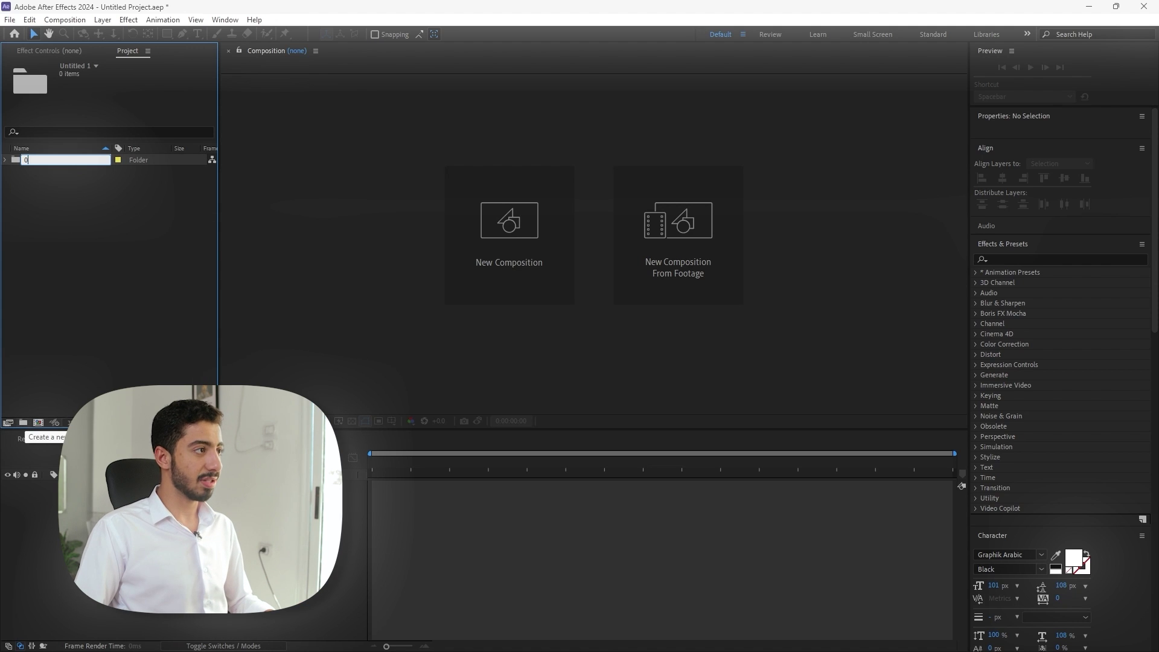
type("-Med")
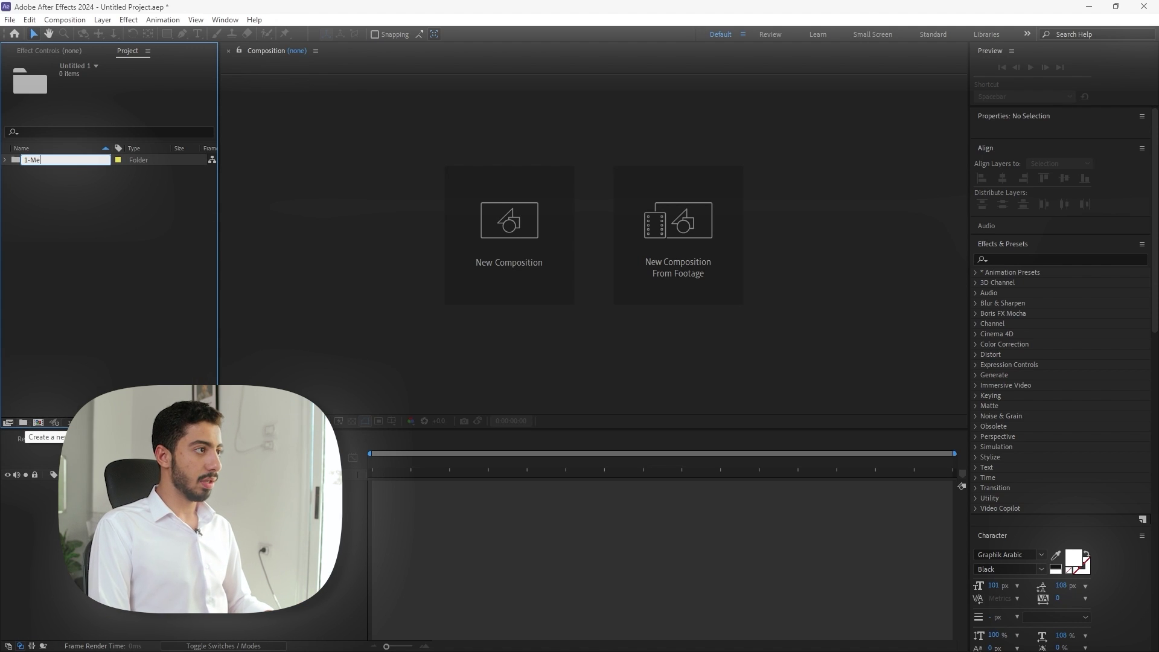
key("Return")
left_click(29, 423)
type("0")
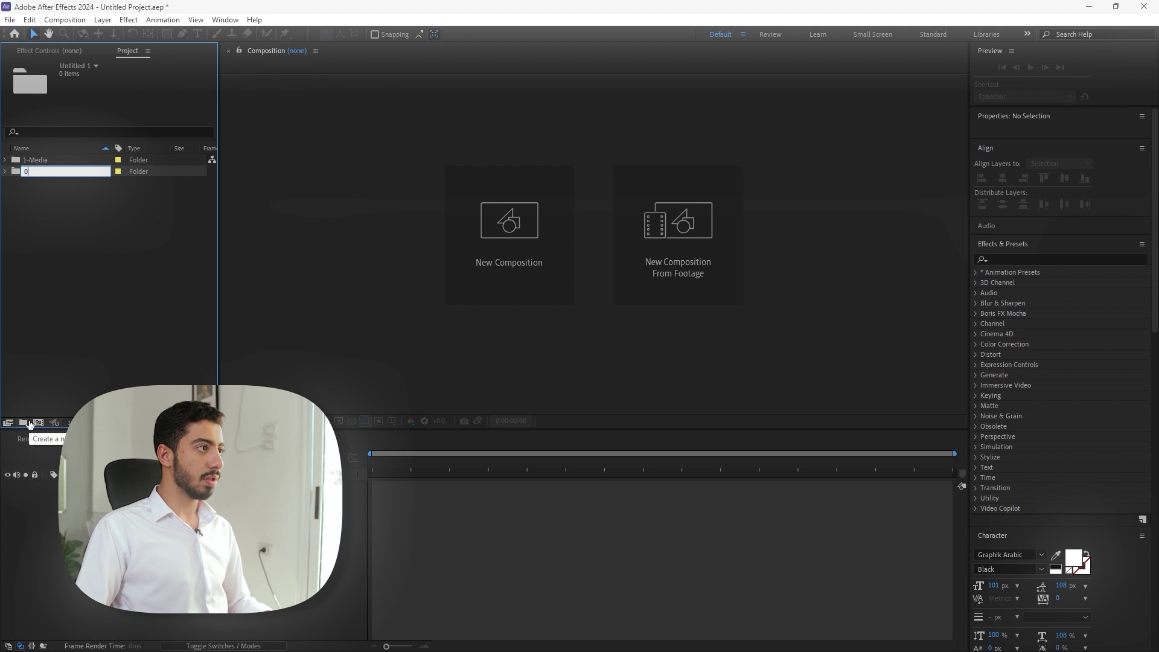
type("-Co")
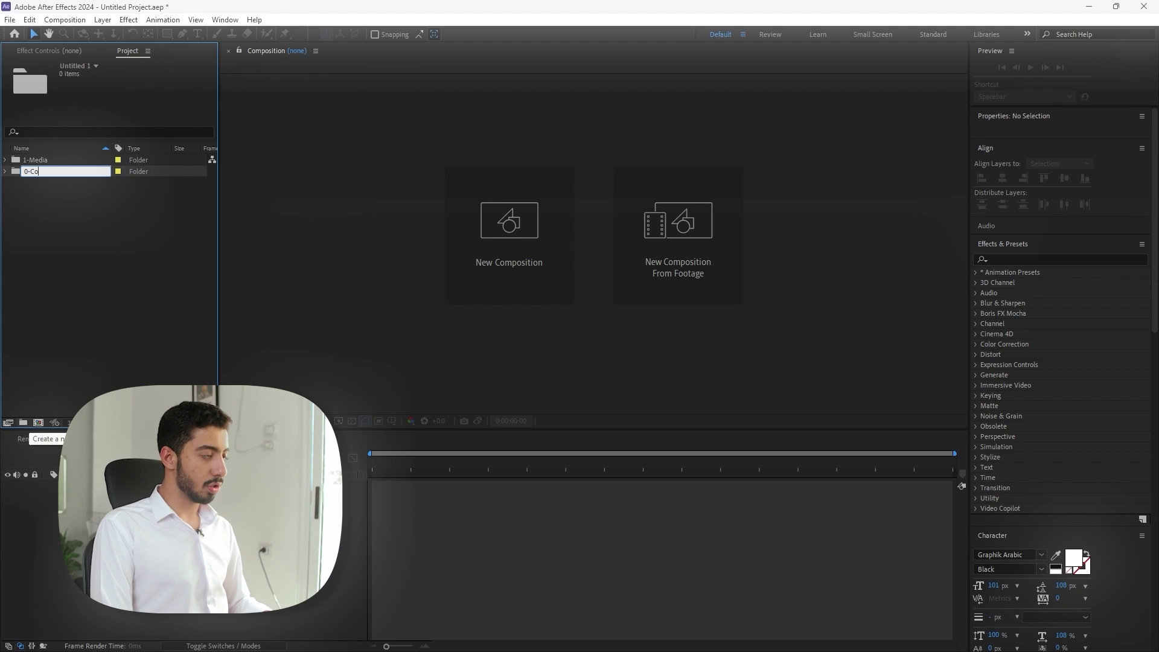
type("mps")
key("Return")
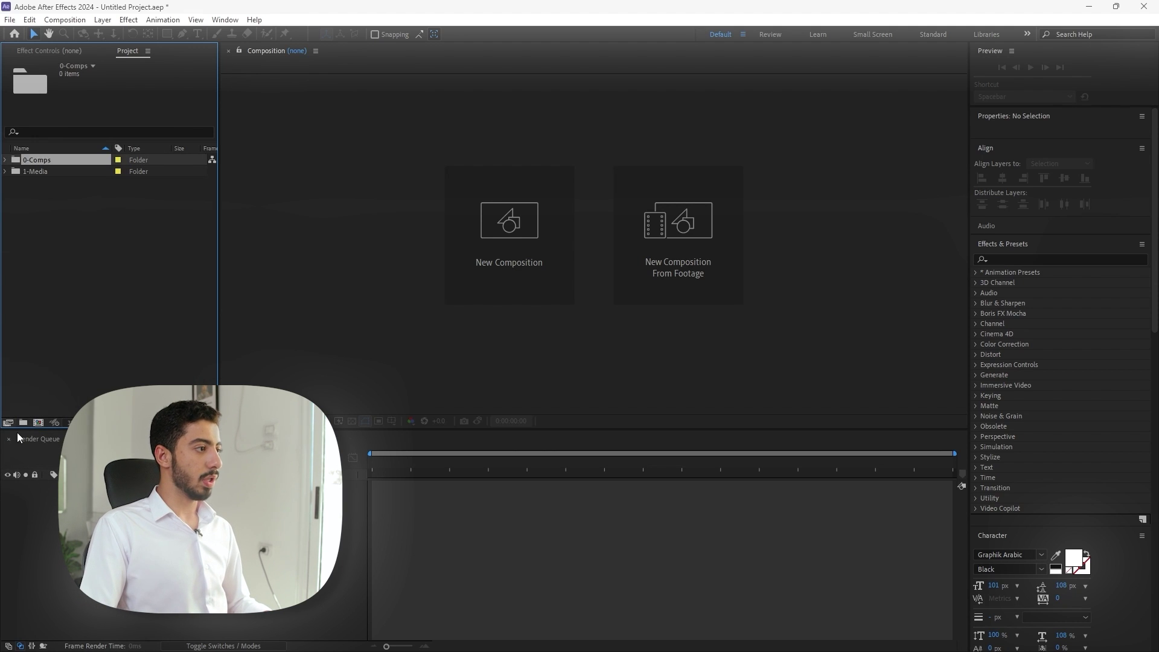
Create two more top-level project folders named 0-Assets and 0-Mattes
left_click(23, 423)
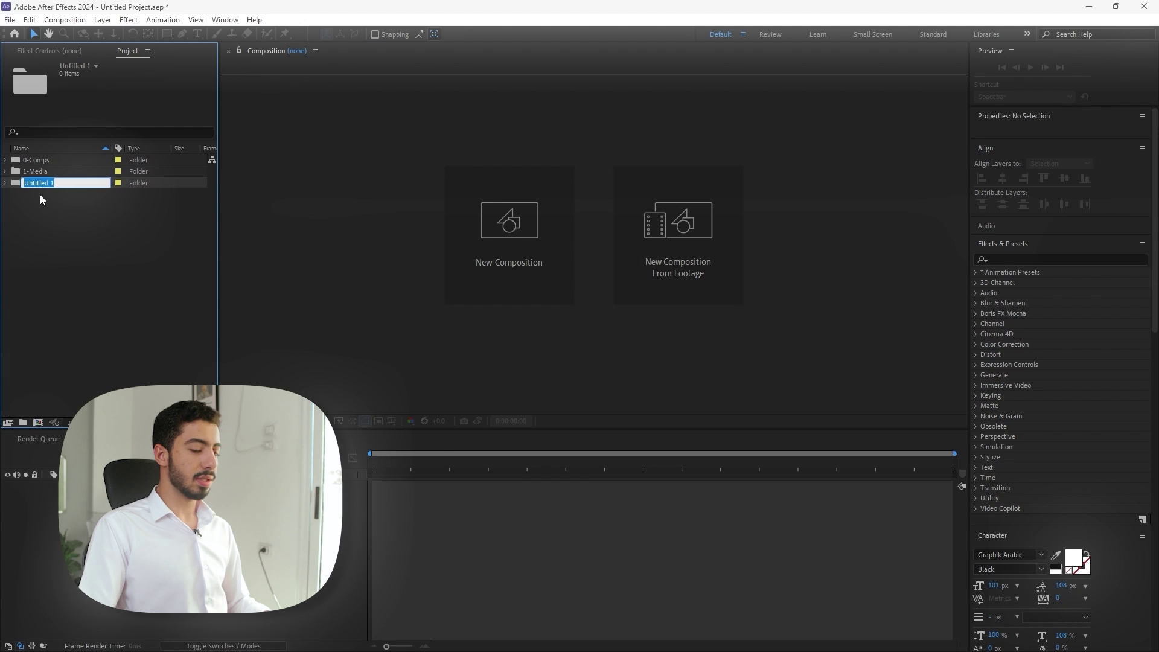
left_click(23, 423)
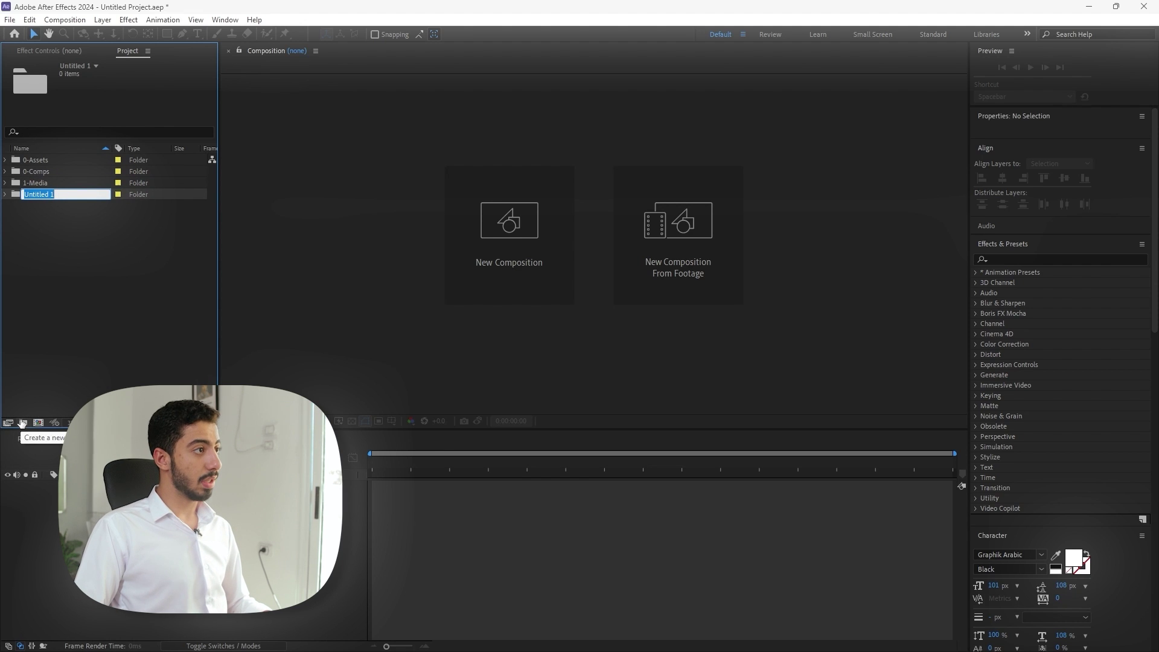
type("0-Mattes")
key("Return")
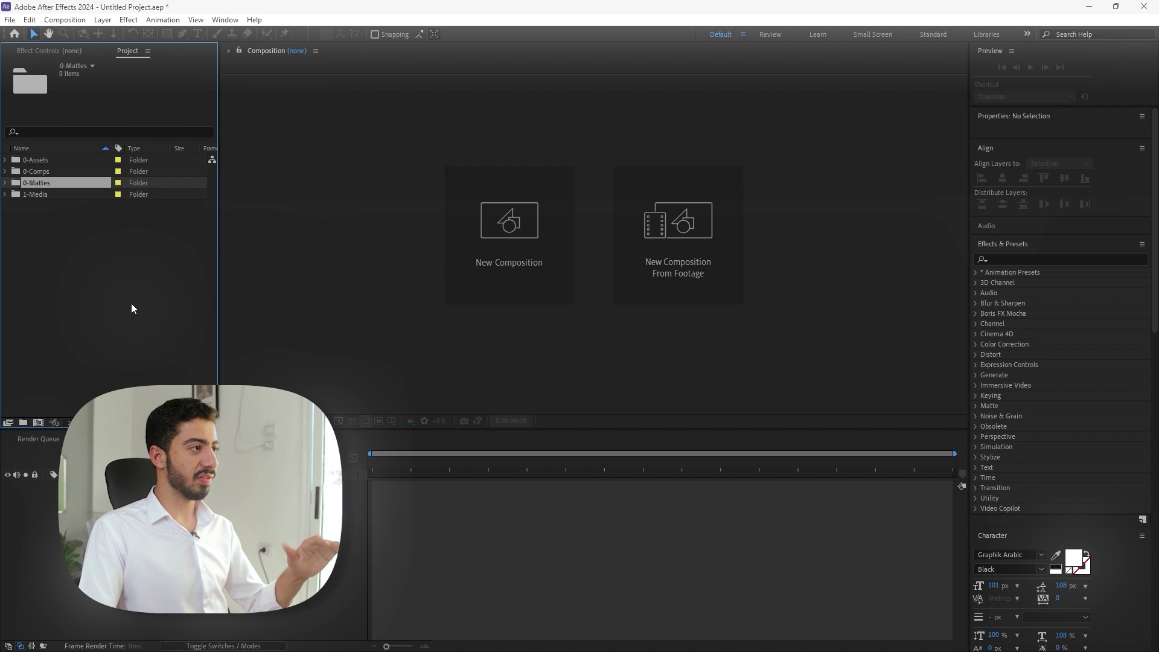
Create two subfolders named 1-Video and 2-Audio inside the 1-Media folder
left_click(46, 196)
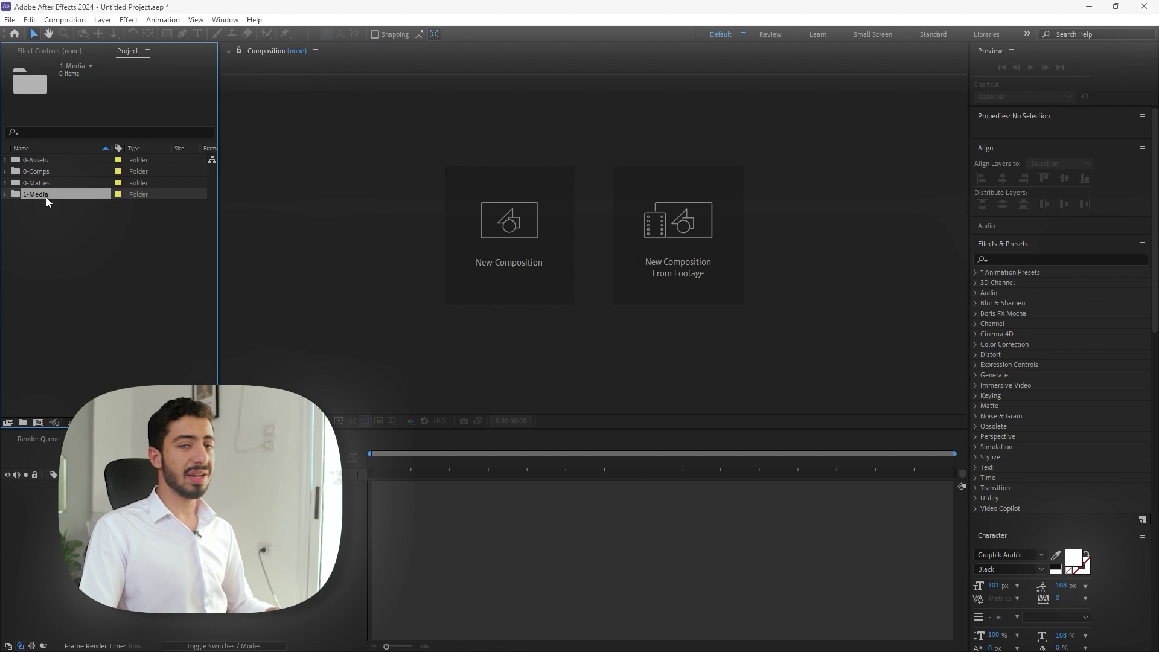
left_click(22, 423)
type("1-V")
key("Return")
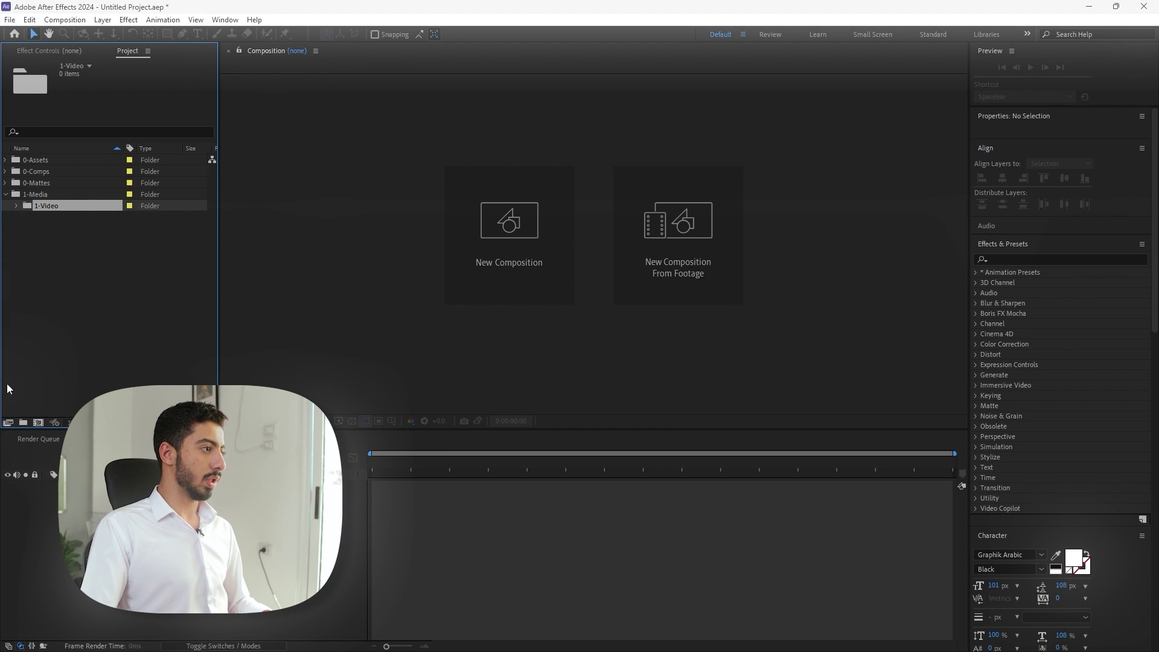
left_click(22, 423)
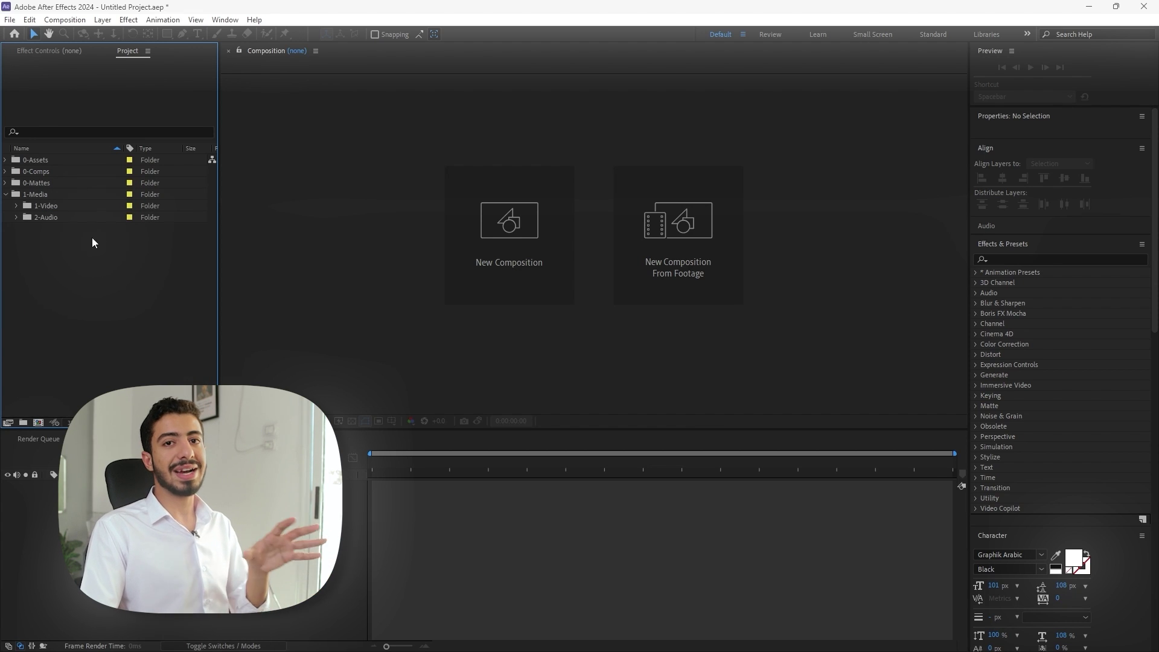
Save the After Effects project as 0000-Project Template in the template's 01-Projects > 02-After Effects folder
key("ctrl+s")
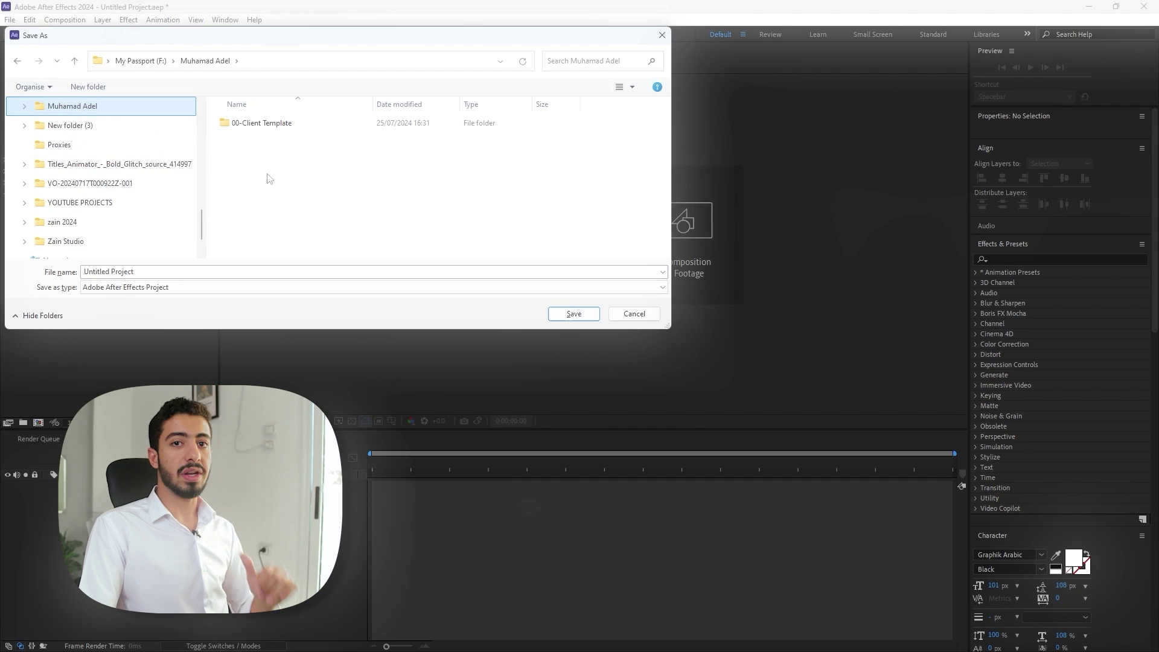
double_click(261, 125)
double_click(259, 125)
double_click(258, 124)
double_click(260, 140)
left_click(187, 271)
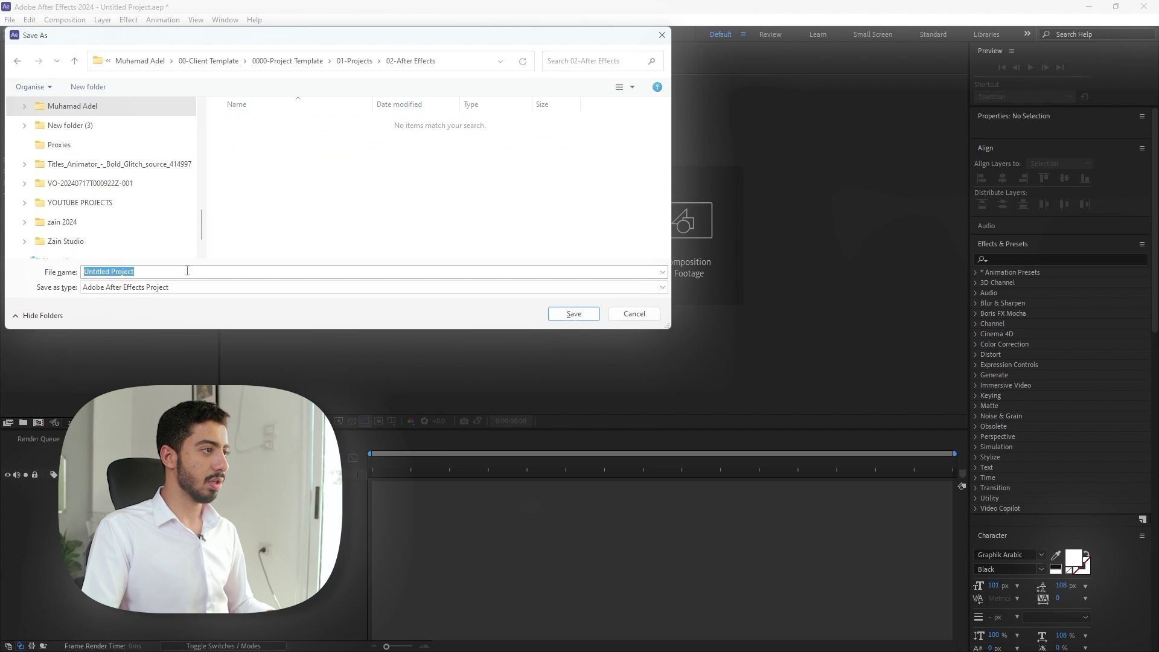
type("0000-Proje")
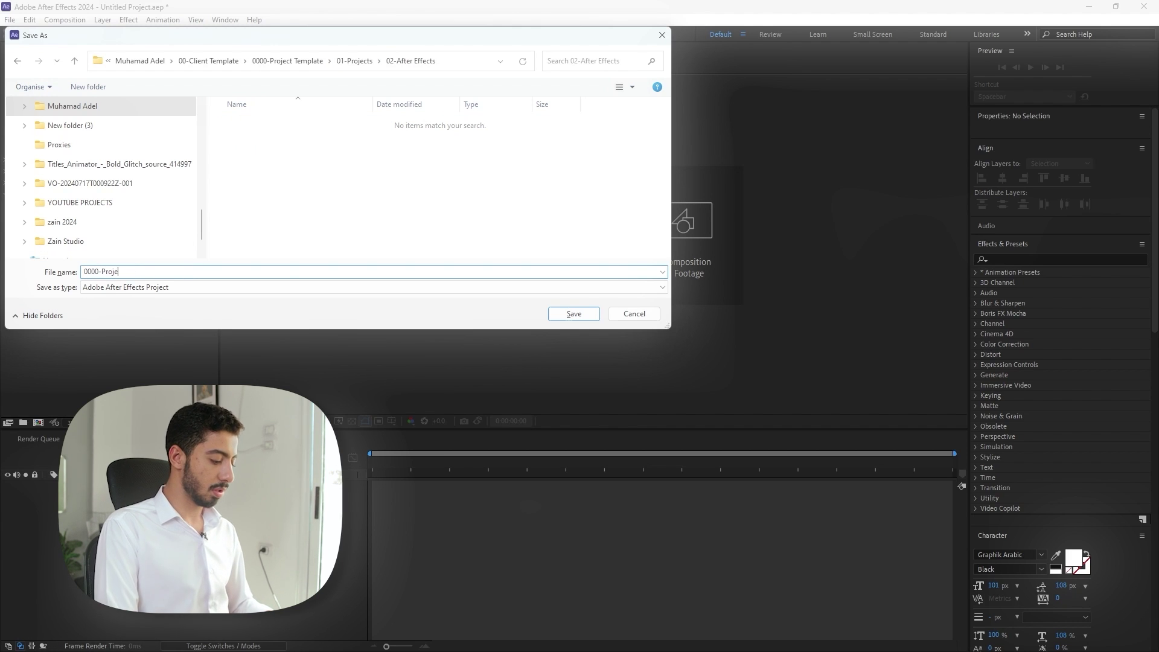
type("ct Template")
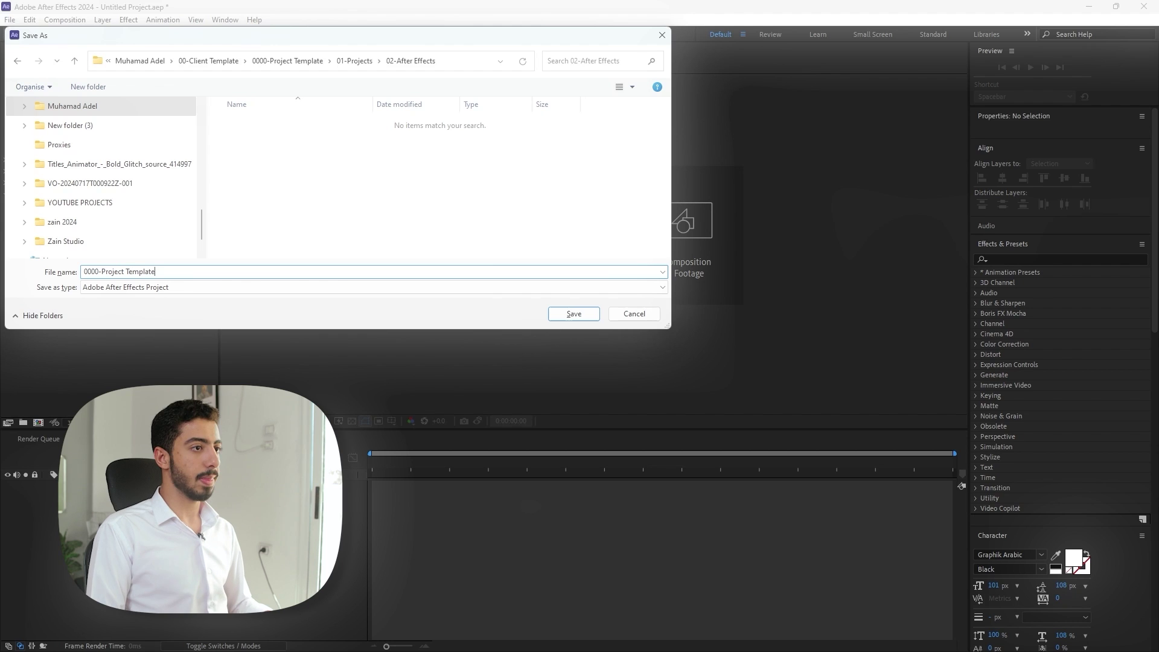
key("Return")
Switch to File Explorer and check the contents of the 01-Premiere Pro and 02-After Effects folders
key("alt+Tab")
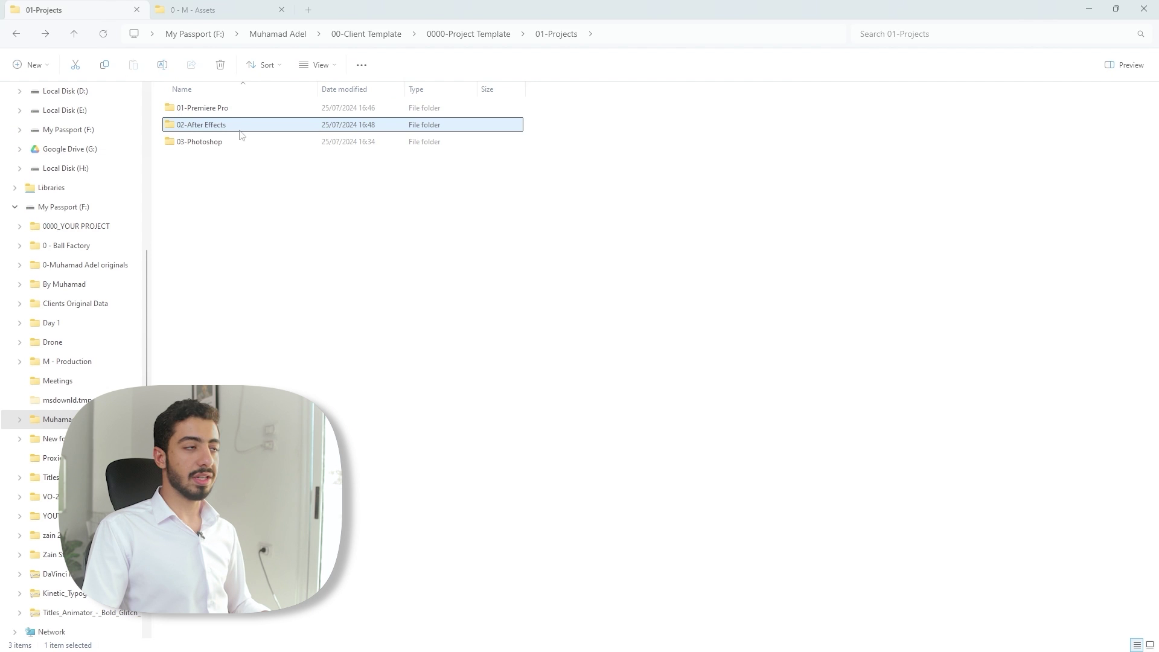
double_click(232, 112)
key("alt+Left")
double_click(228, 125)
key("alt+Left")
Switch to Photoshop and create a landscape document of 1920 x 1080 pixels at 100 ppi with a white background
mouse_move(709, 647)
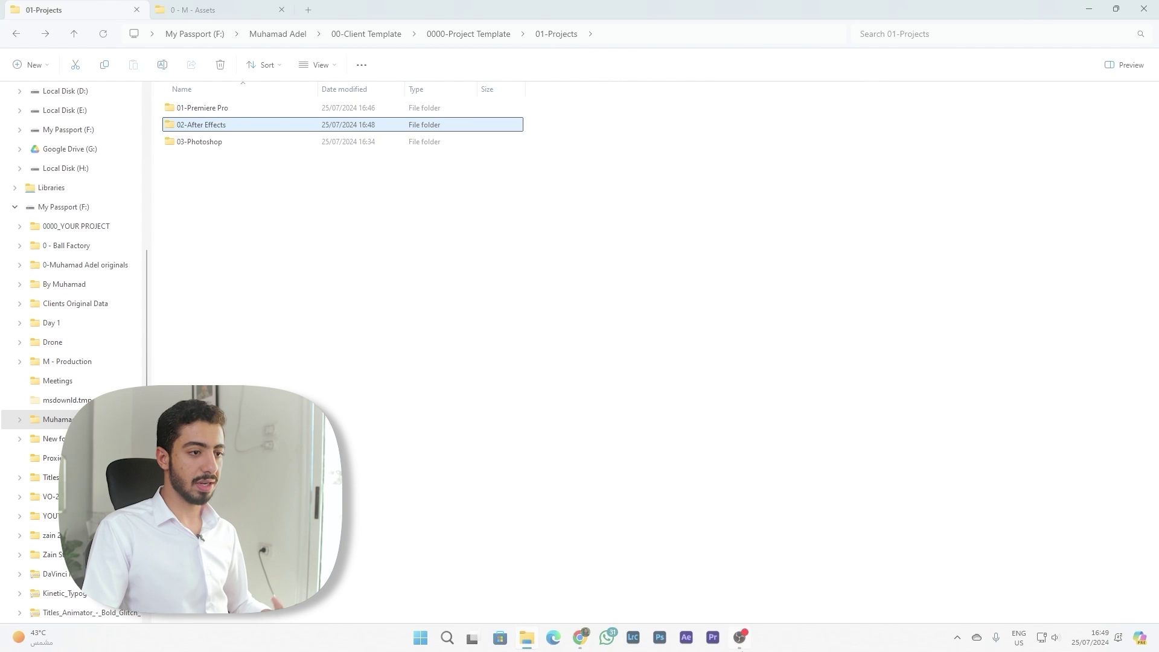
left_click(660, 638)
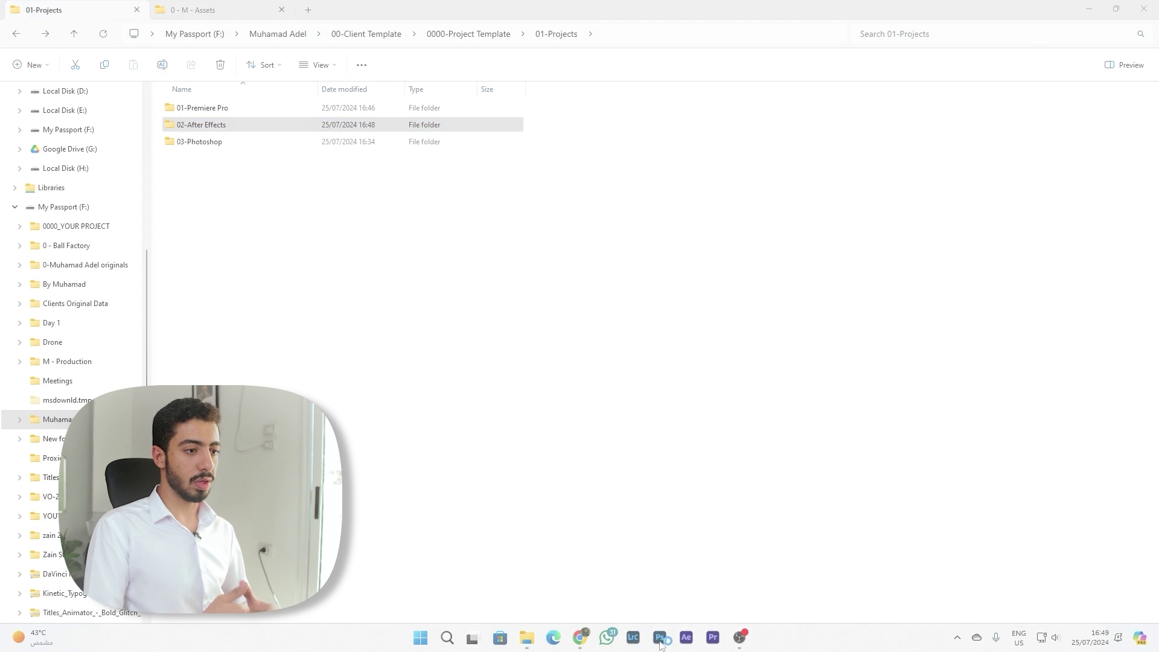
left_click(627, 338)
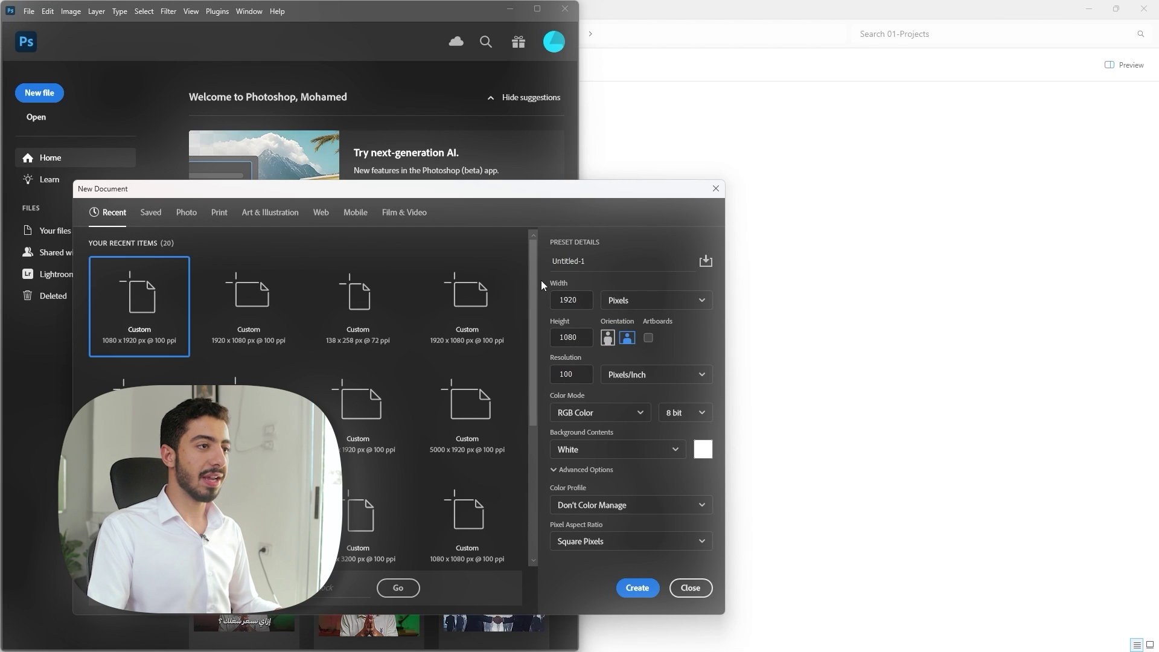
left_click(642, 593)
key("super+Up")
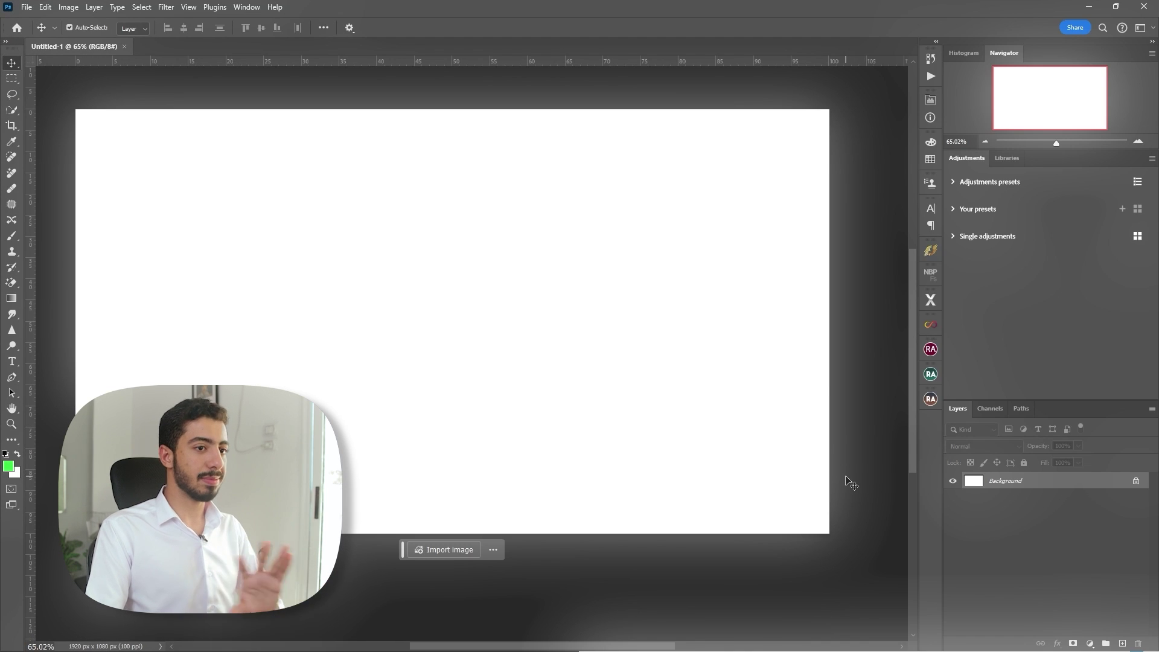
Save the Photoshop document as 0000-Project Template in the template's 01-Projects > 03-Photoshop folder
left_click(27, 8)
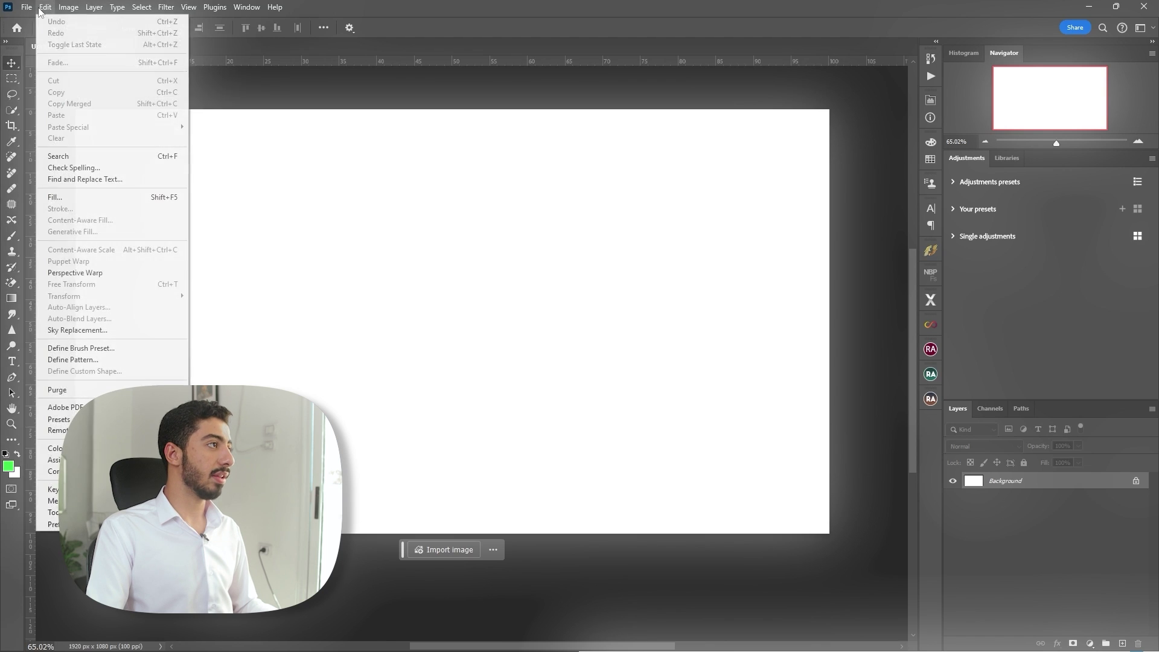
left_click(54, 156)
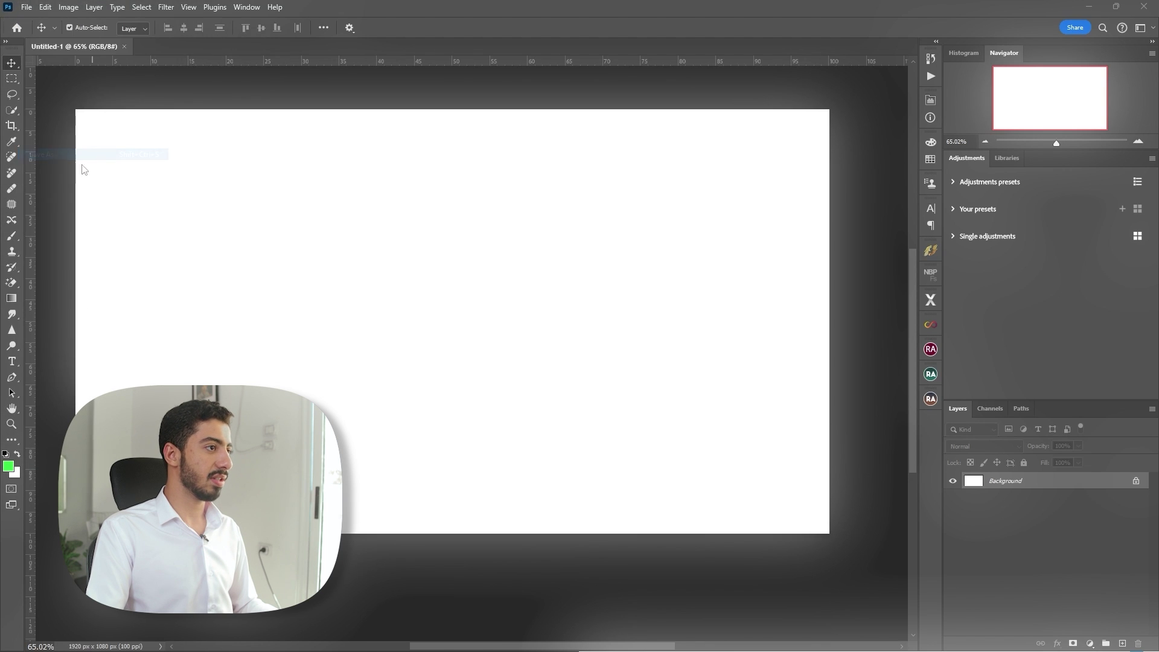
scroll(86, 187, "down", 3)
scroll(88, 187, "down", 2)
left_click(72, 196)
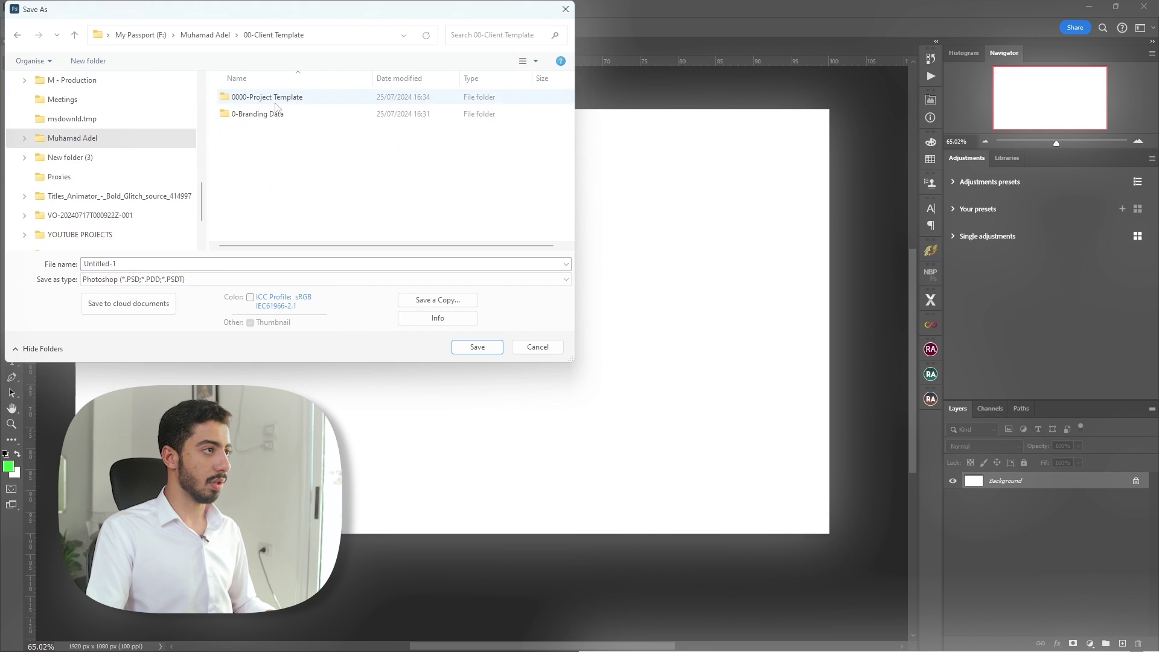
double_click(257, 97)
double_click(250, 96)
double_click(256, 129)
double_click(163, 267)
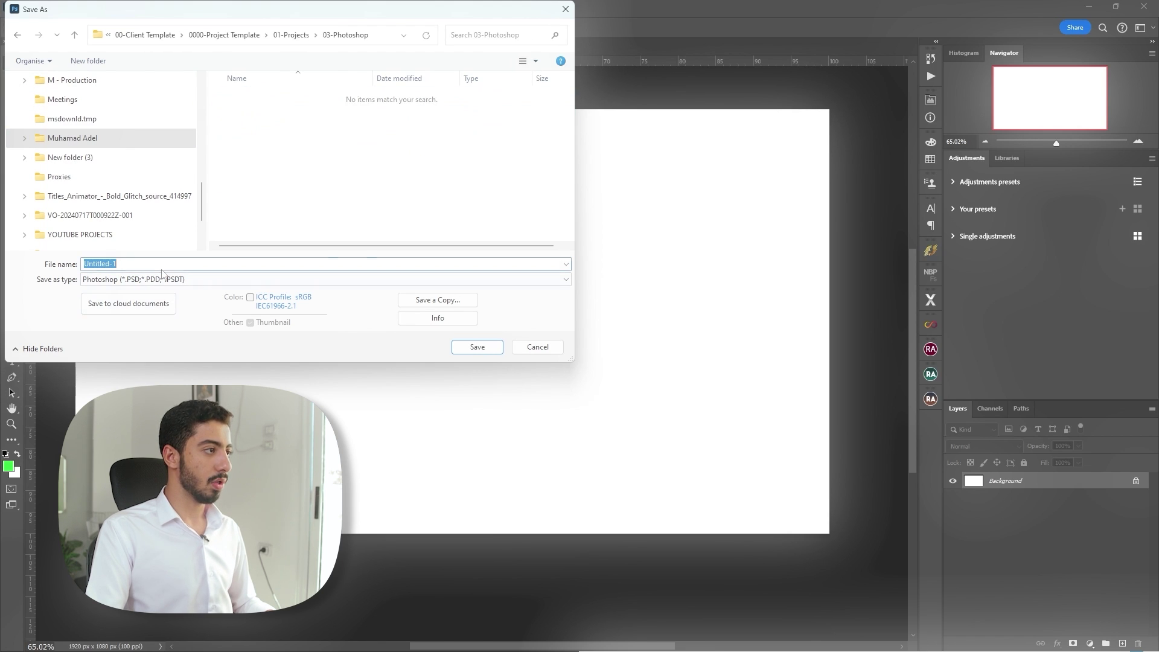
type("0000-Project Tem")
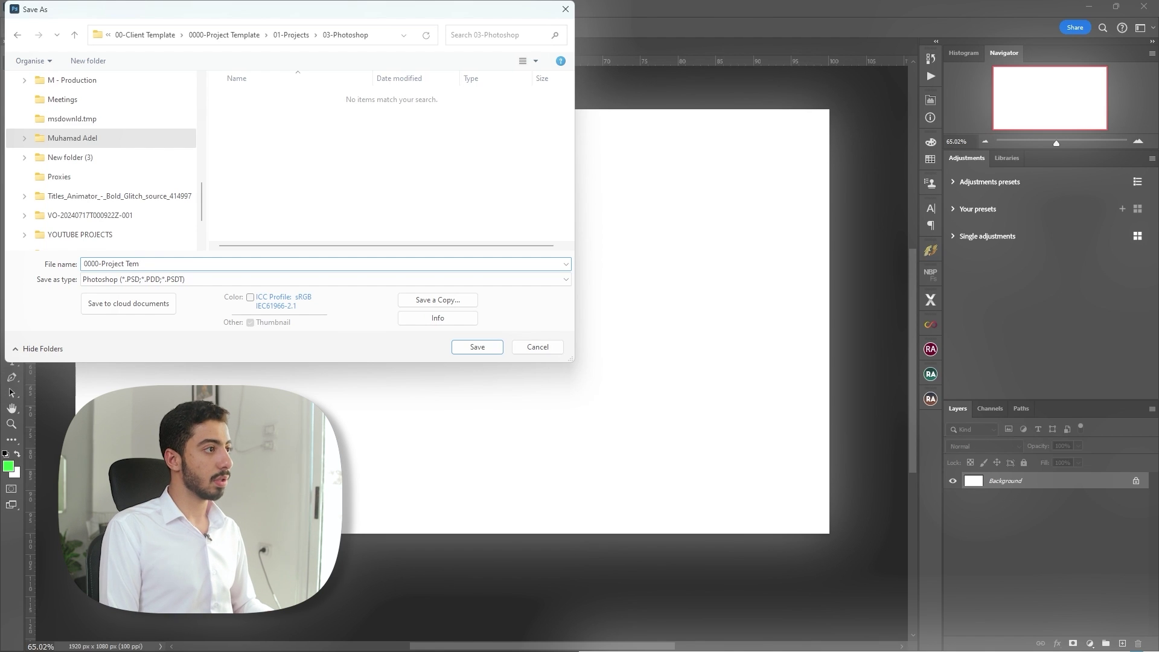
type("plate")
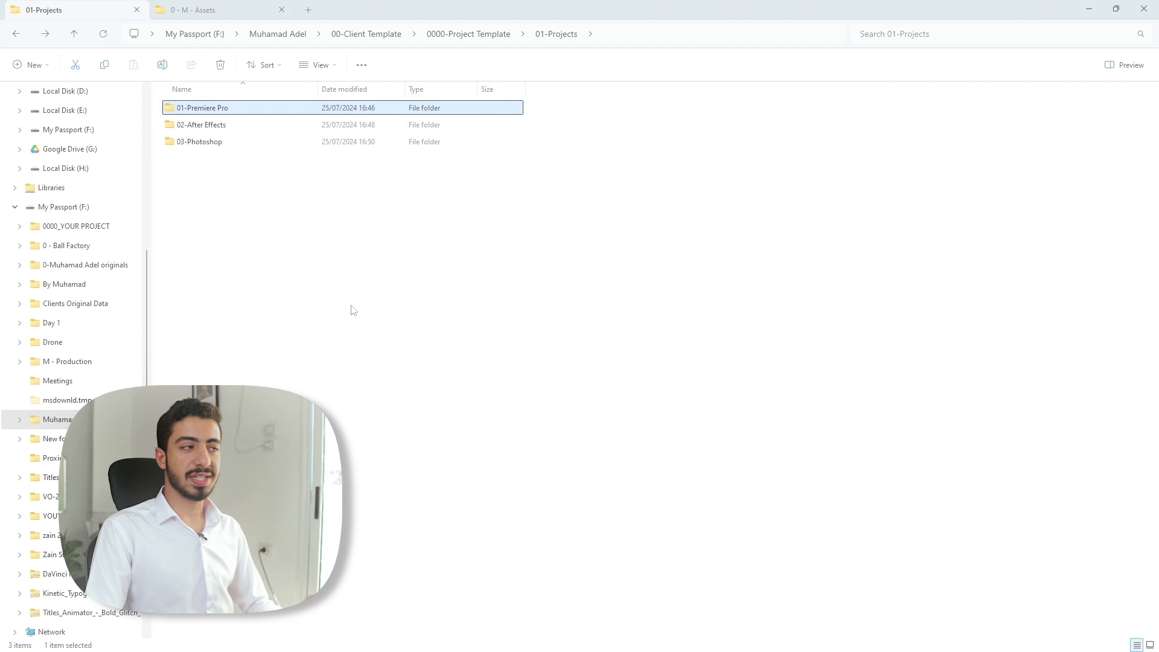
Switch to File Explorer and check the contents of the 01-Premiere Pro, 02-After Effects and 03-Photoshop folders
double_click(220, 109)
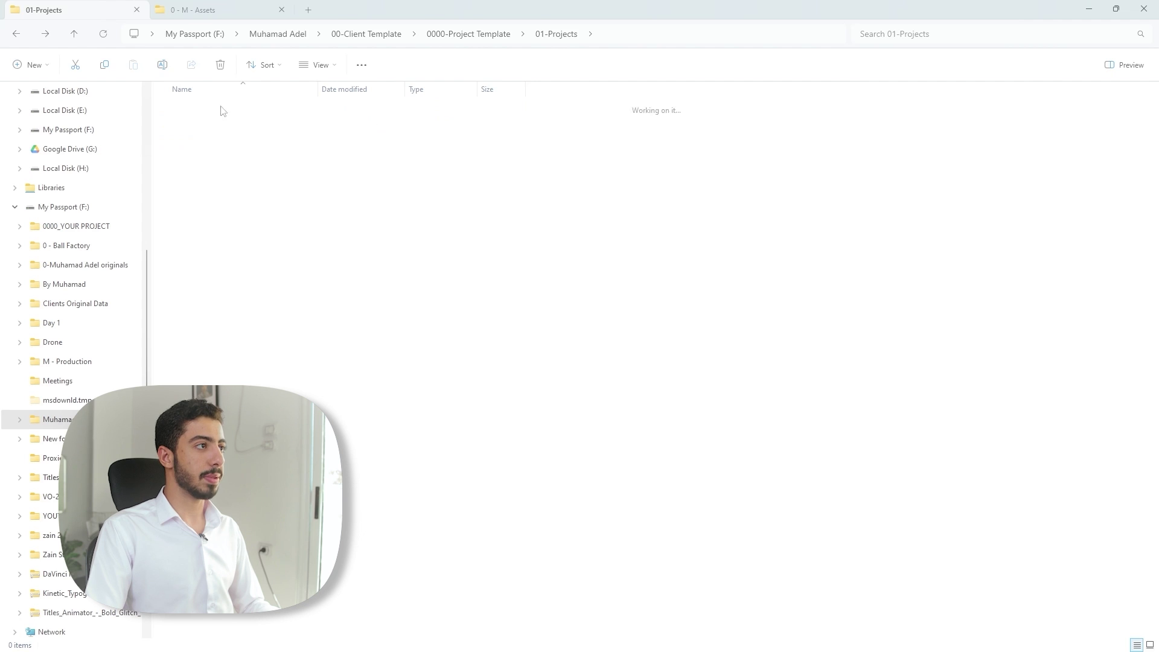
key("alt+Left")
double_click(222, 125)
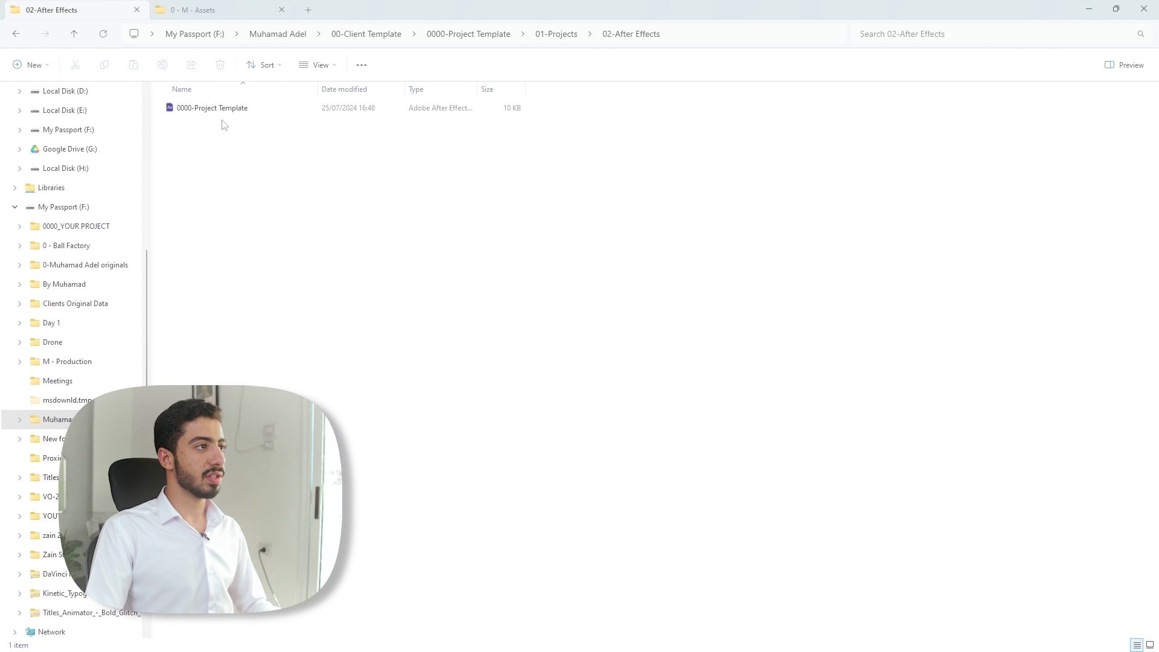
key("alt+Left")
double_click(218, 143)
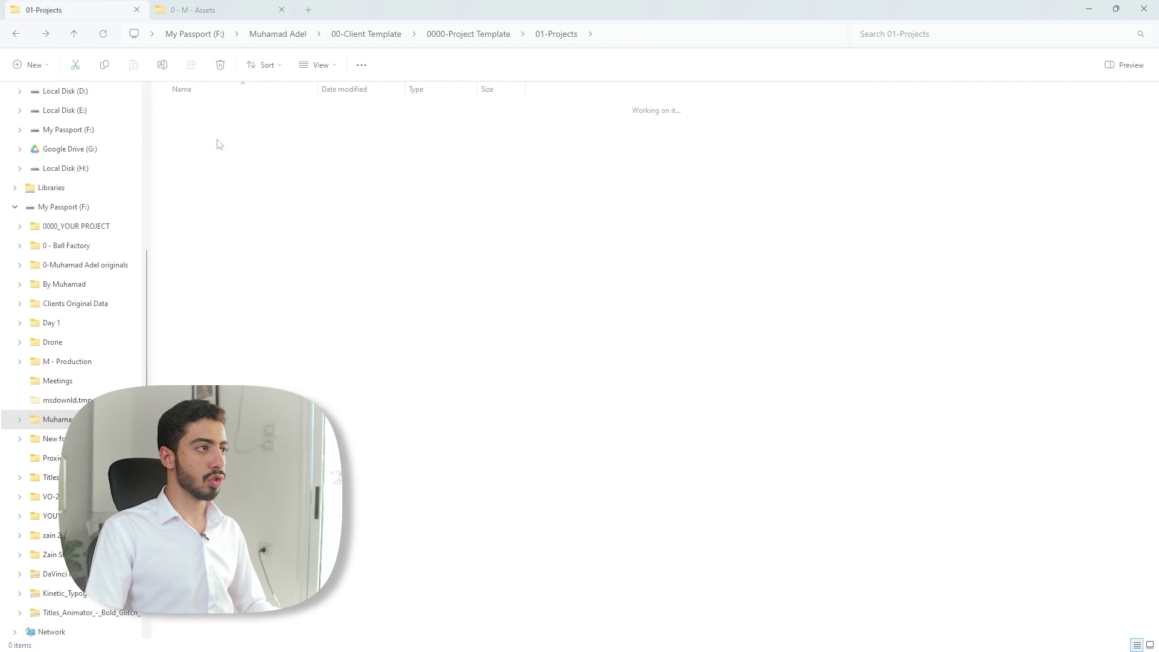
key("alt+Left")
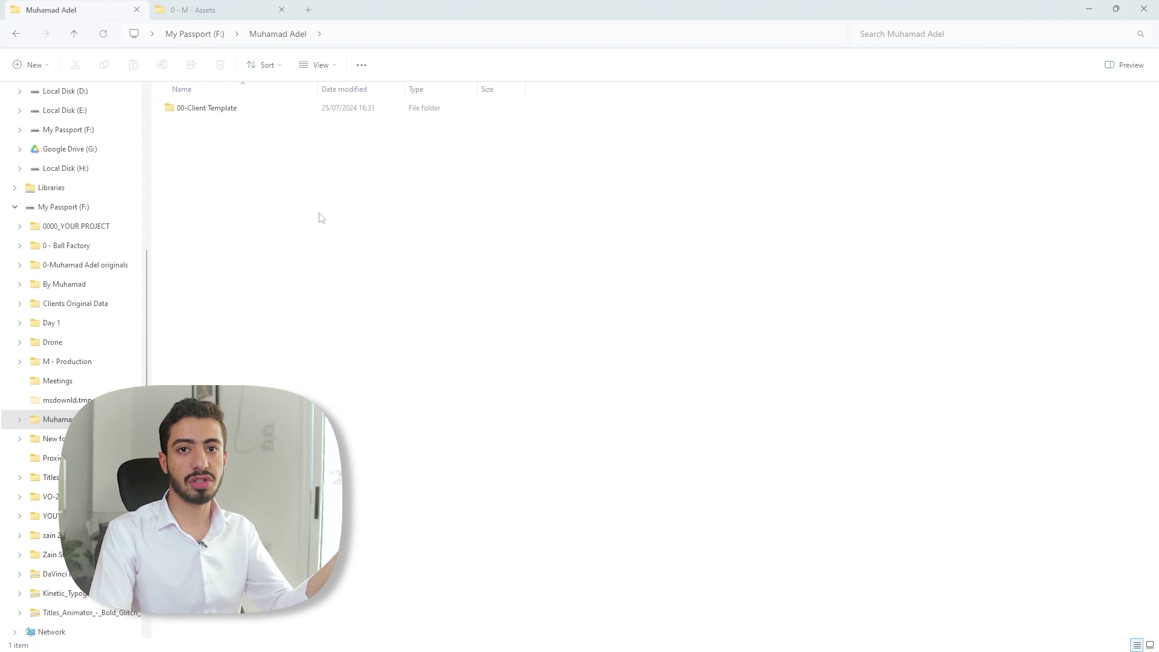
left_click(368, 235)
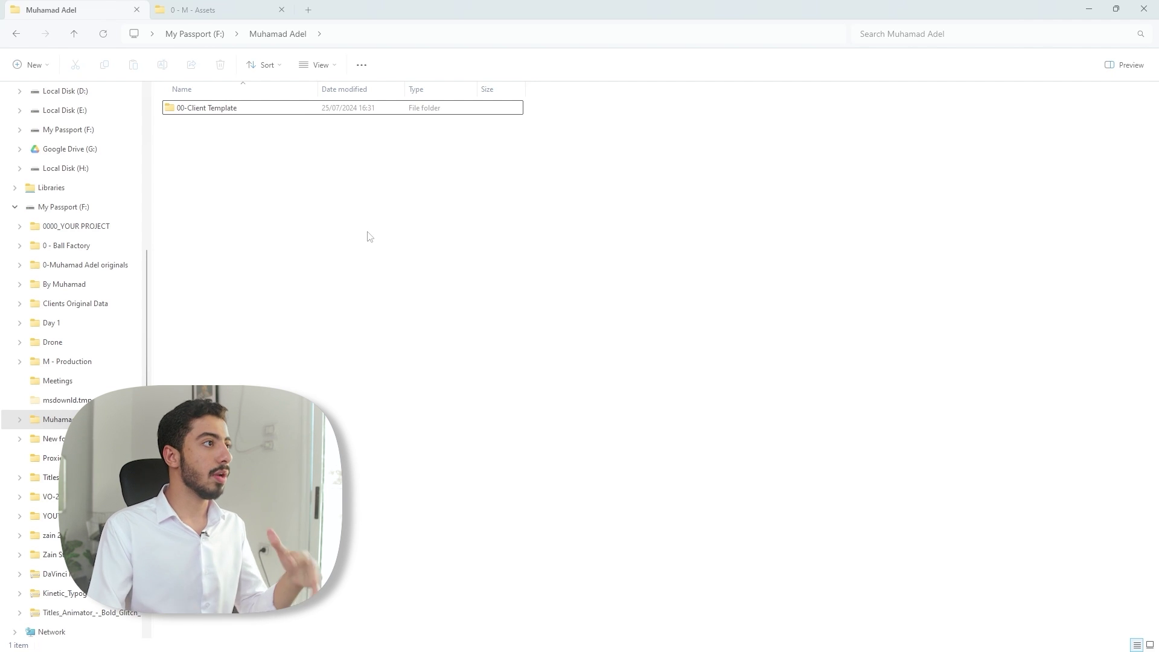
left_click(278, 112)
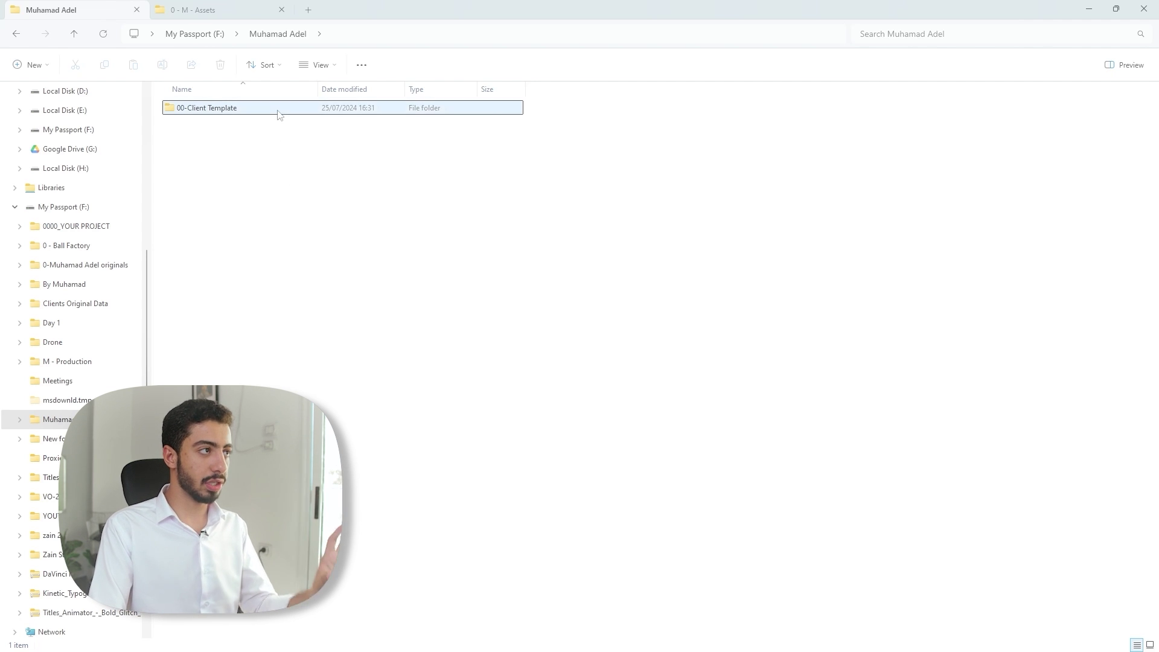
left_click(297, 181)
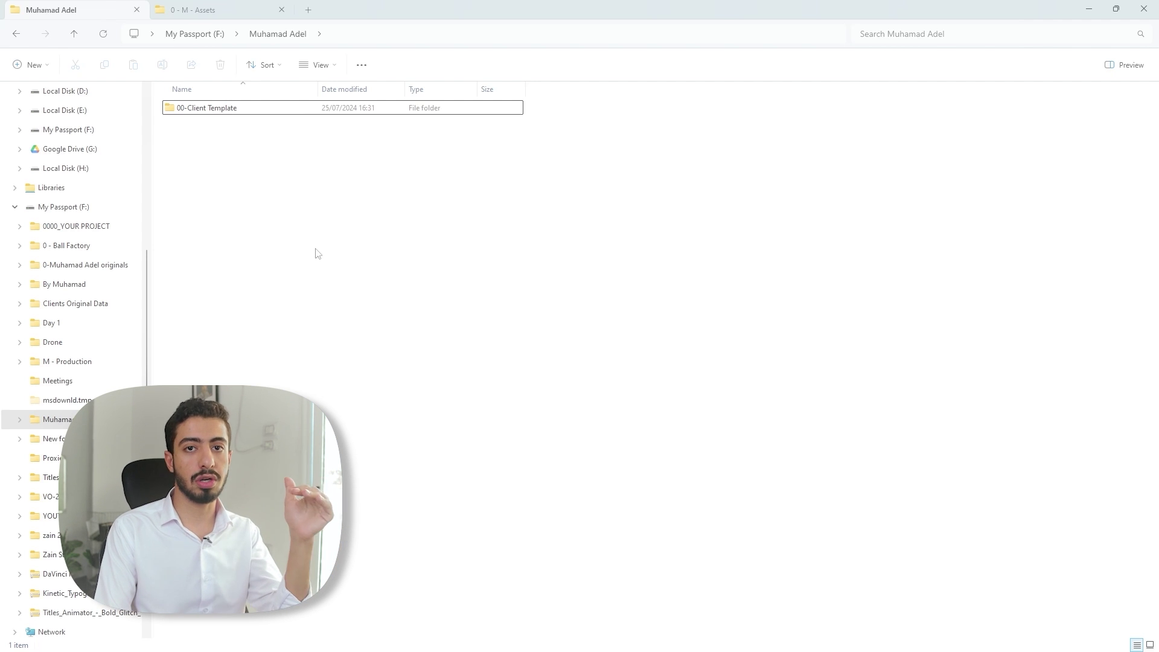
Duplicate the 00-Client Template folder in its parent folder and rename the copy 01-Client X
left_click(264, 118)
right_click(269, 120)
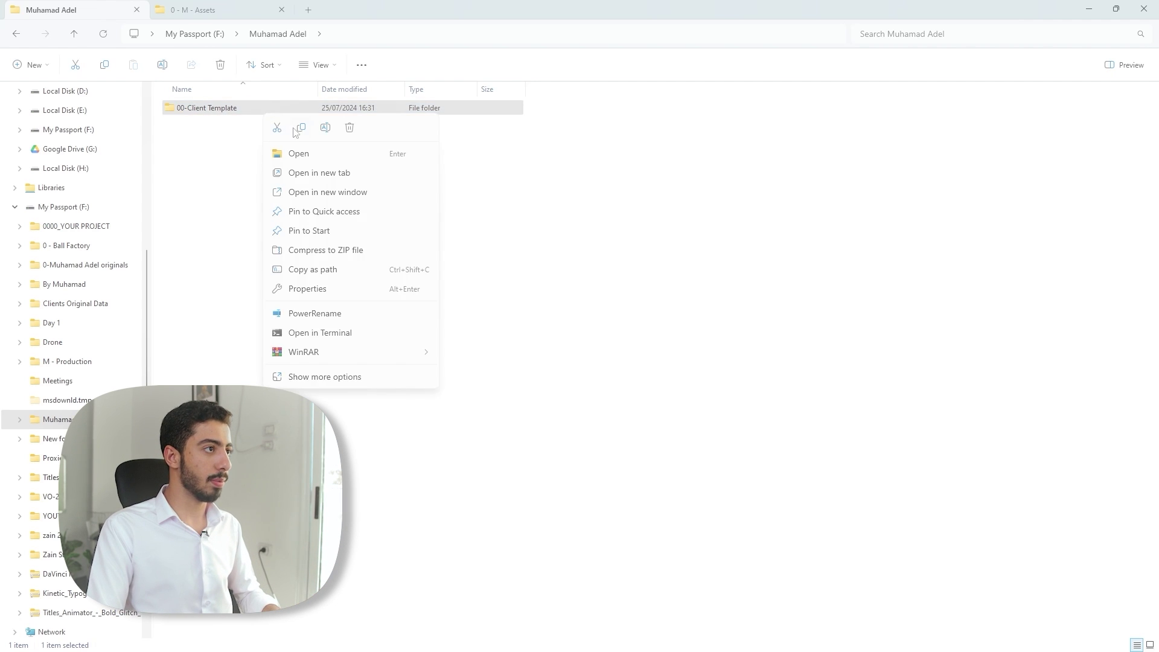
left_click(297, 125)
right_click(205, 187)
left_click(217, 203)
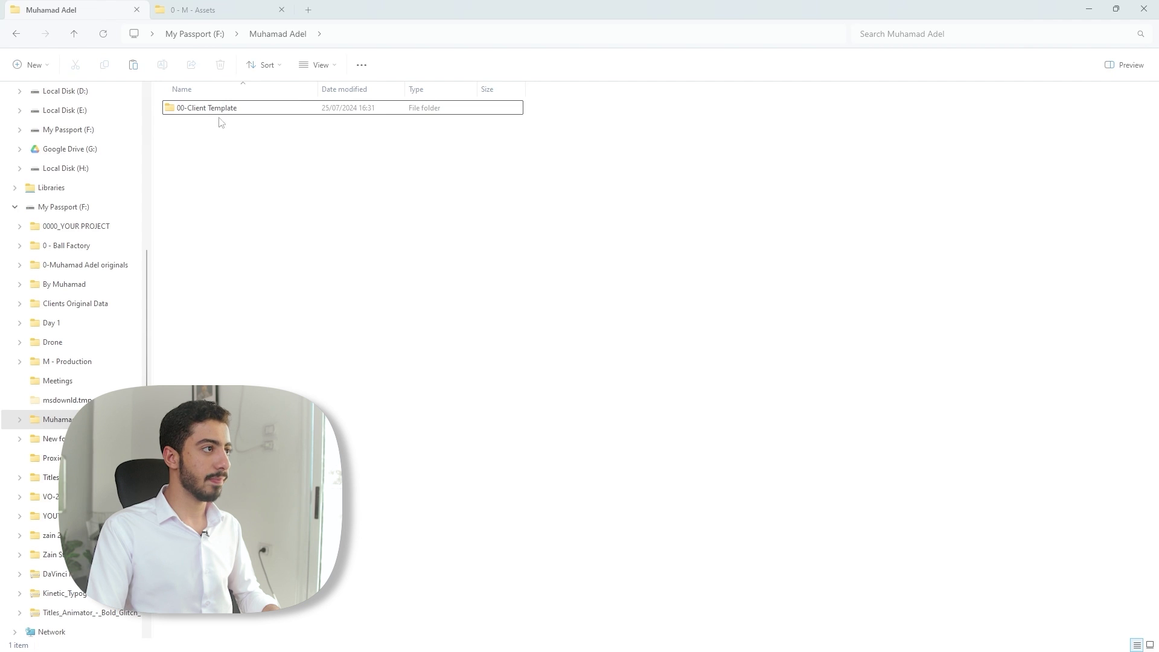
key("F2")
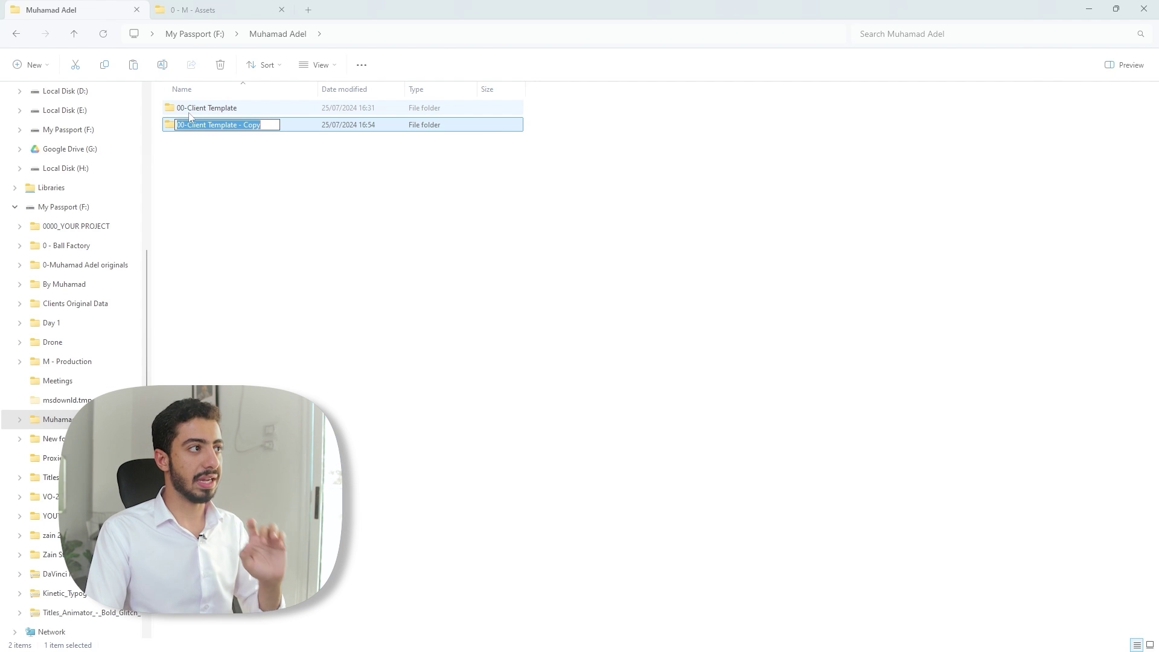
left_click(187, 124)
left_click_drag(186, 123, 182, 124)
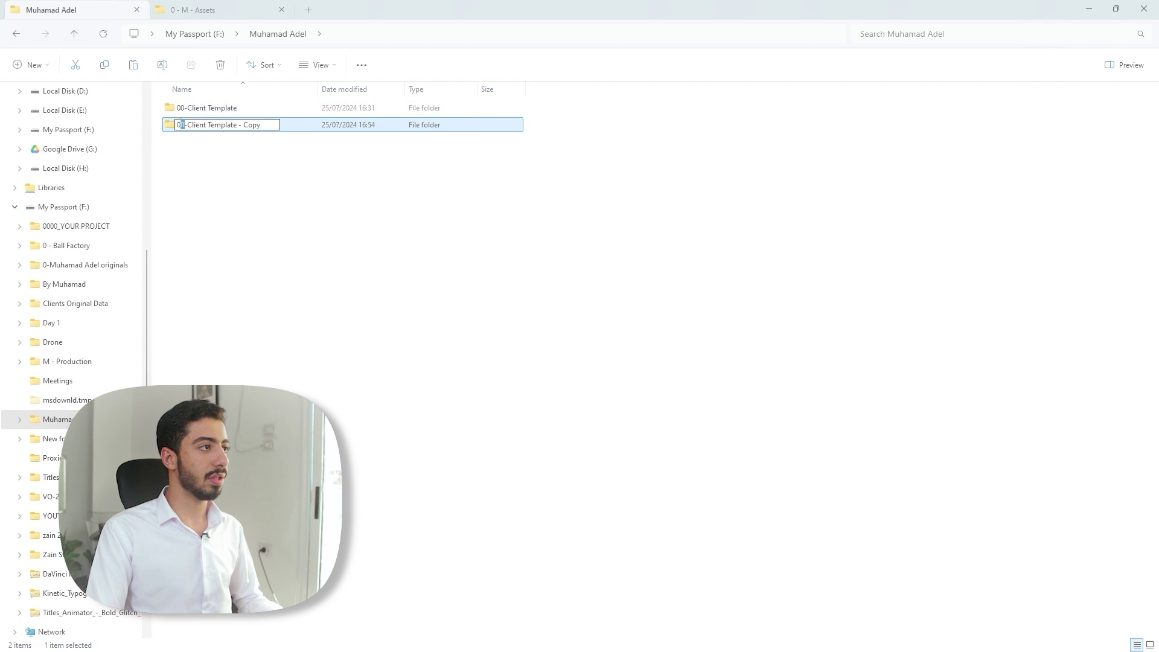
left_click_drag(268, 125, 189, 124)
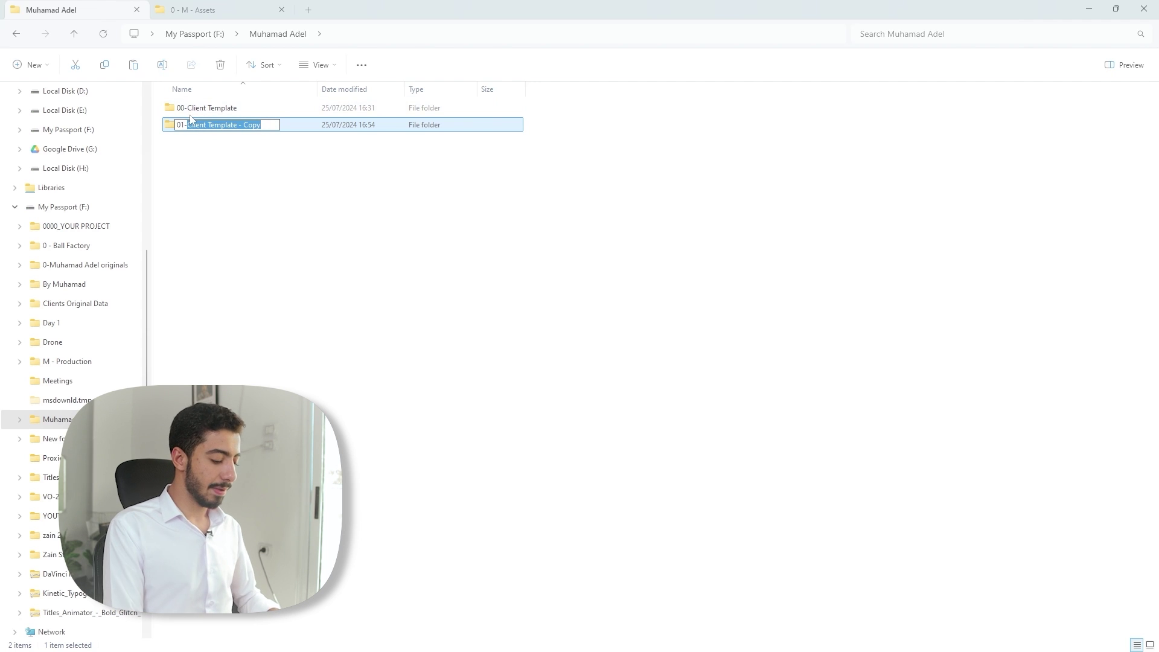
type("Client X")
key("Return")
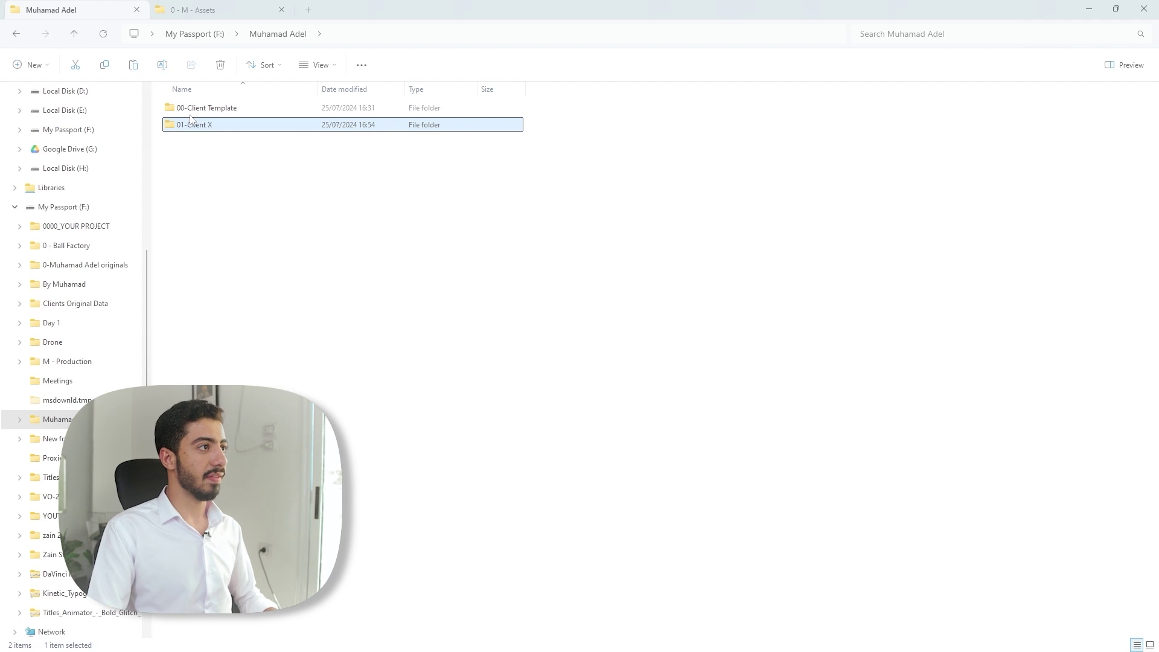
Make another copy of the 00-Client Template folder and name it 02-Client Y
left_click(205, 156)
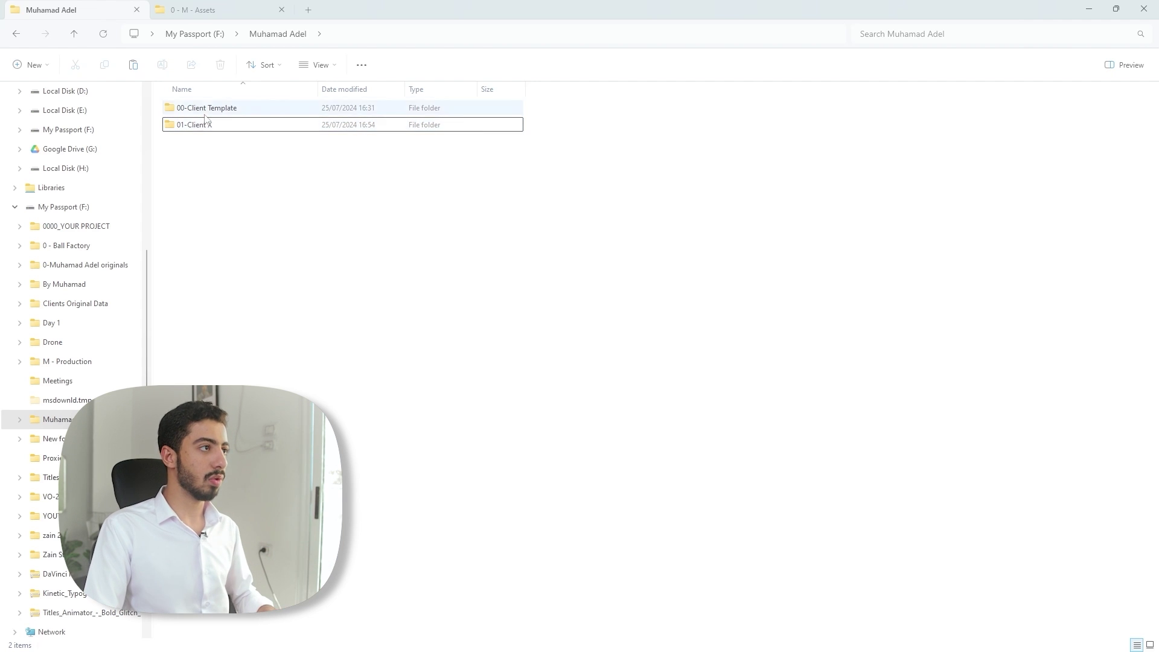
left_click(204, 112)
left_click(206, 145)
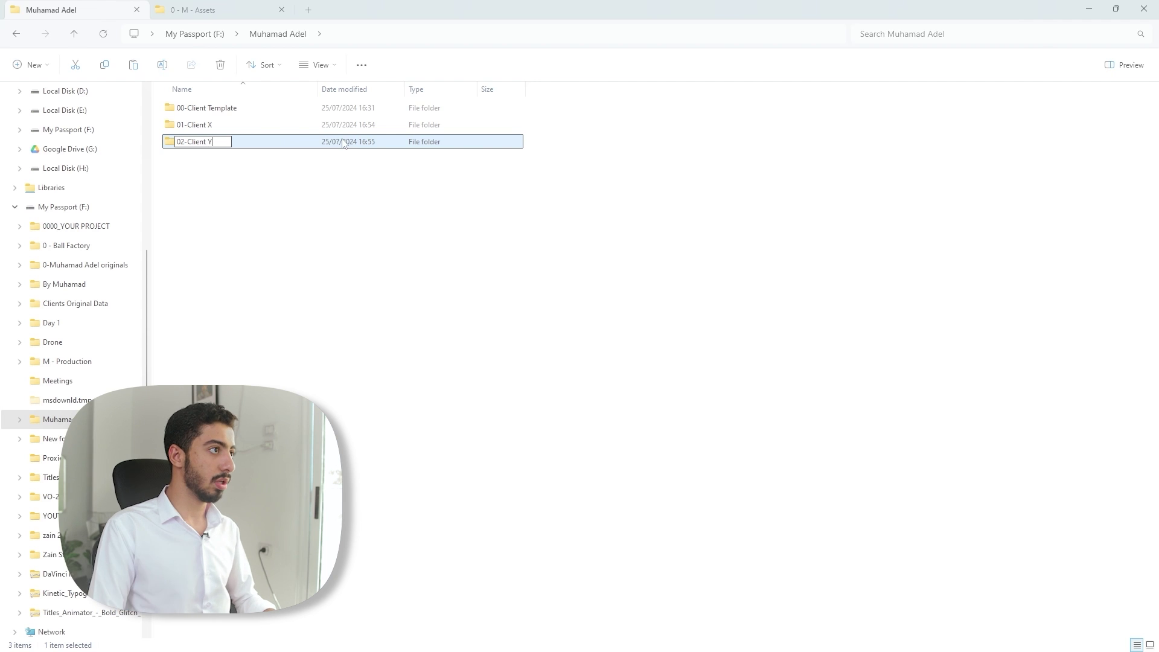
key("Return")
Make a third copy of the 00-Client Template folder and name it 03-Client Z
left_click(254, 108)
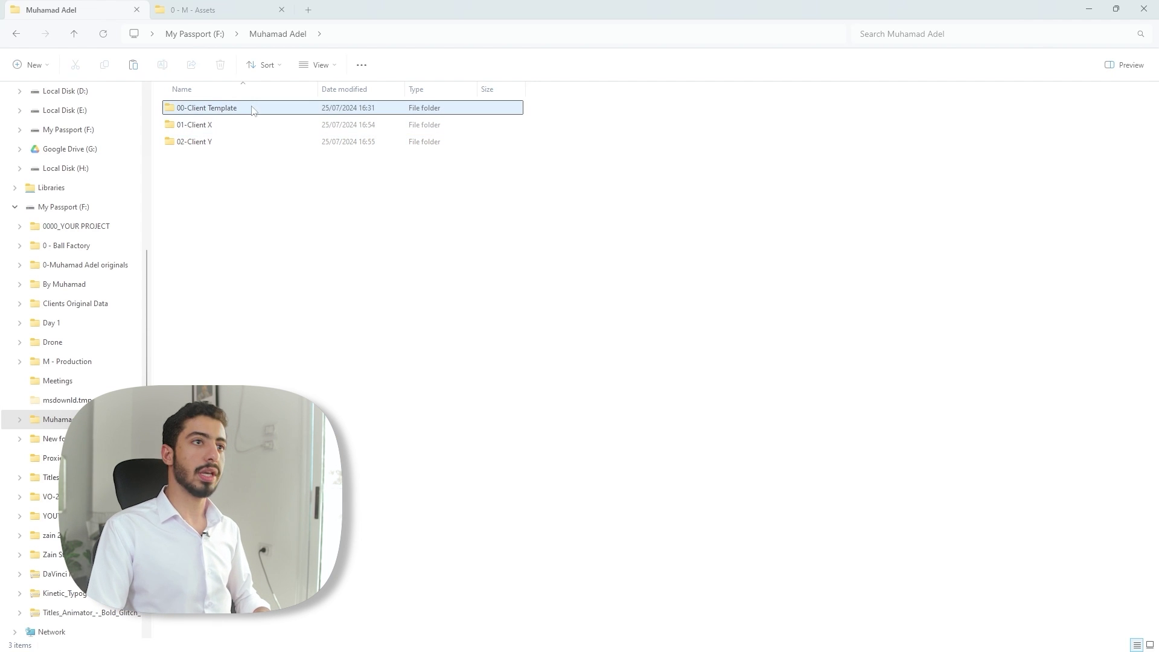
right_click(255, 110)
left_click(289, 125)
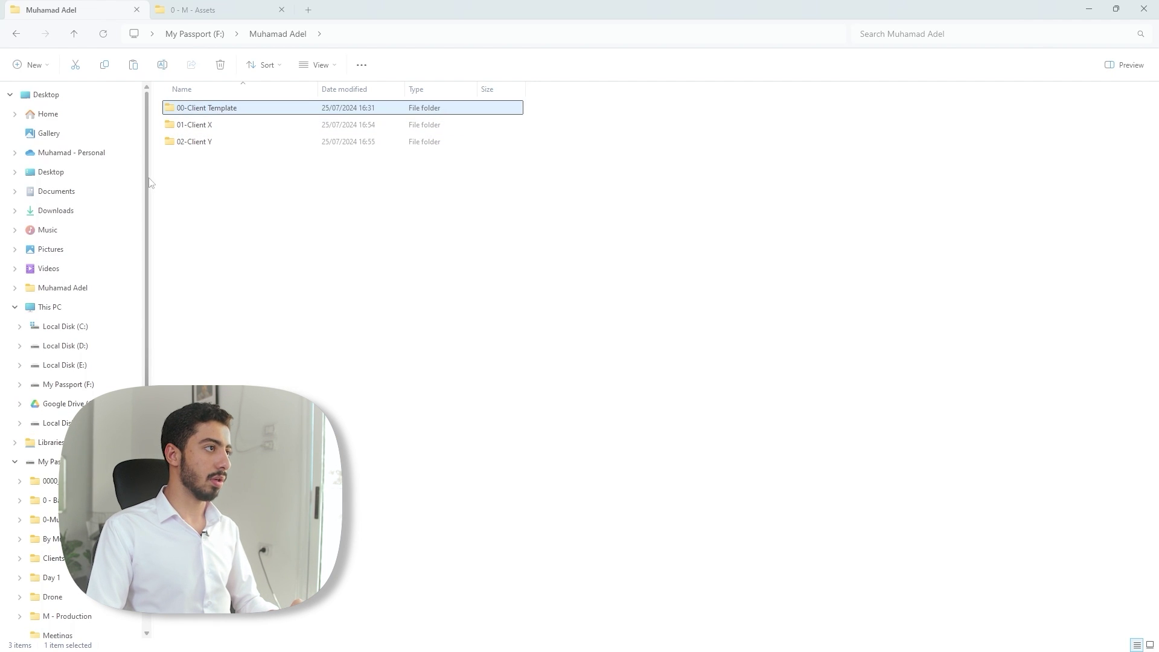
left_click(210, 171)
right_click(210, 171)
left_click(225, 184)
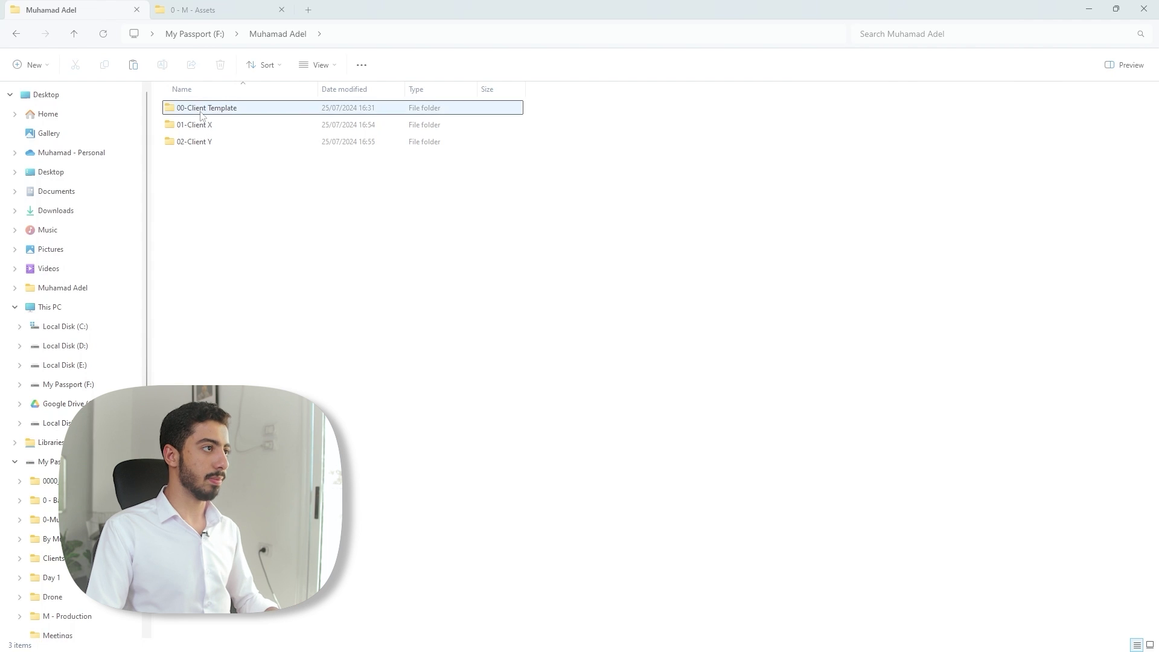
left_click(222, 160)
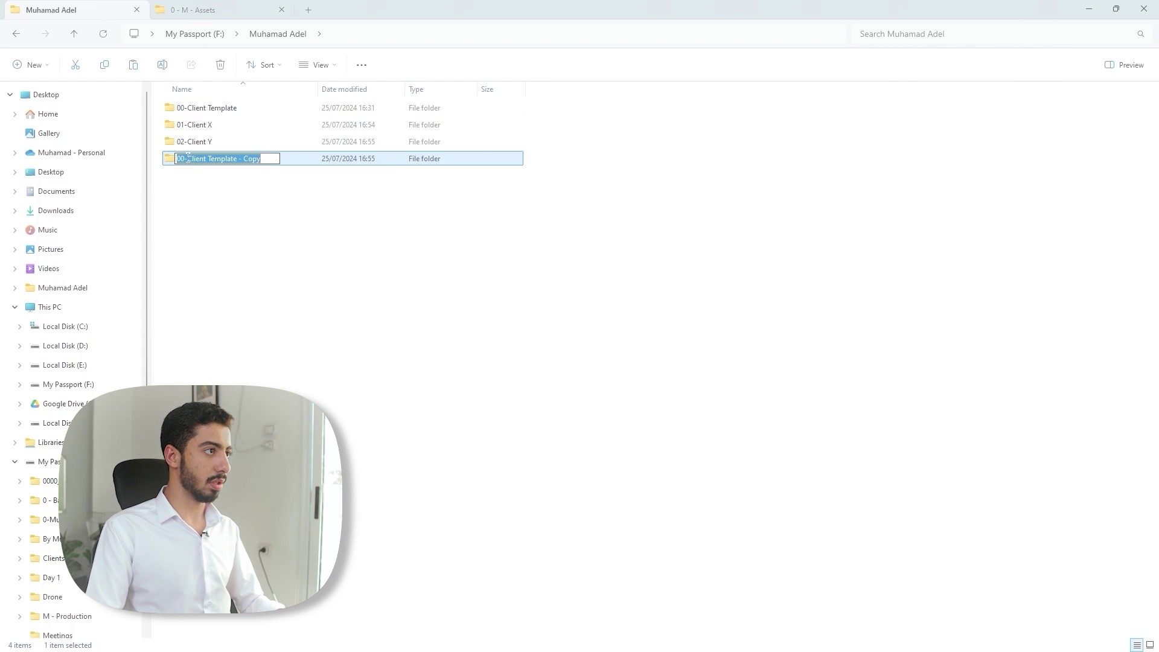
type("03-Client Z")
key("Return")
left_click(421, 249)
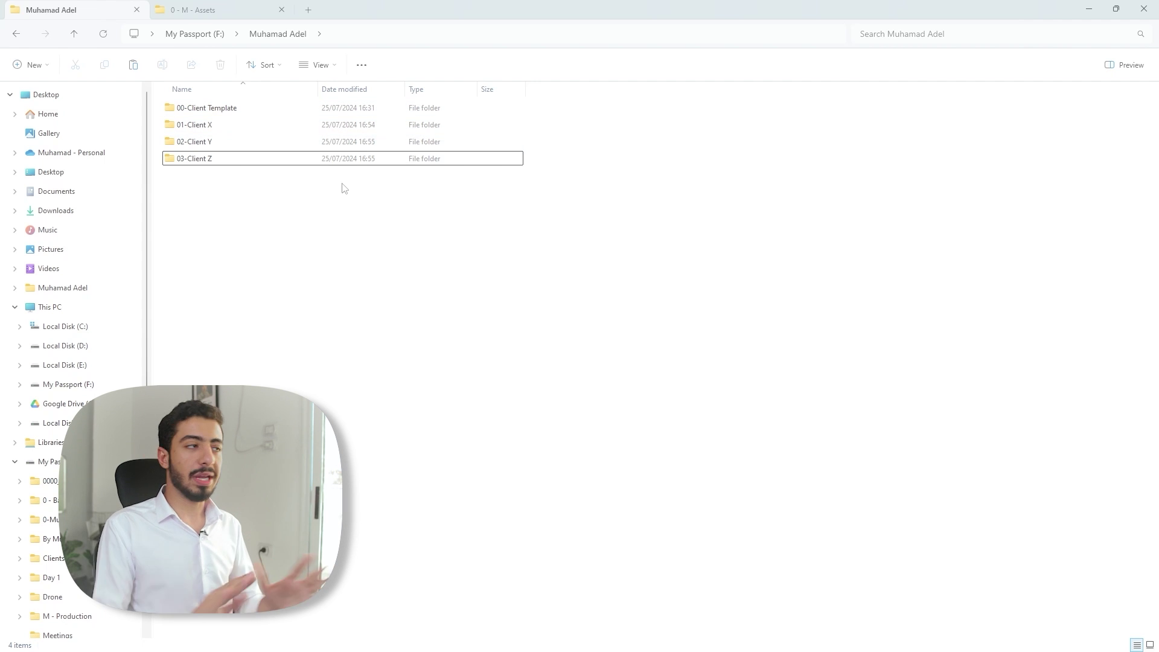
Open the 01-Client X folder and examine the subfolders of its 0-Branding Data folder
double_click(266, 132)
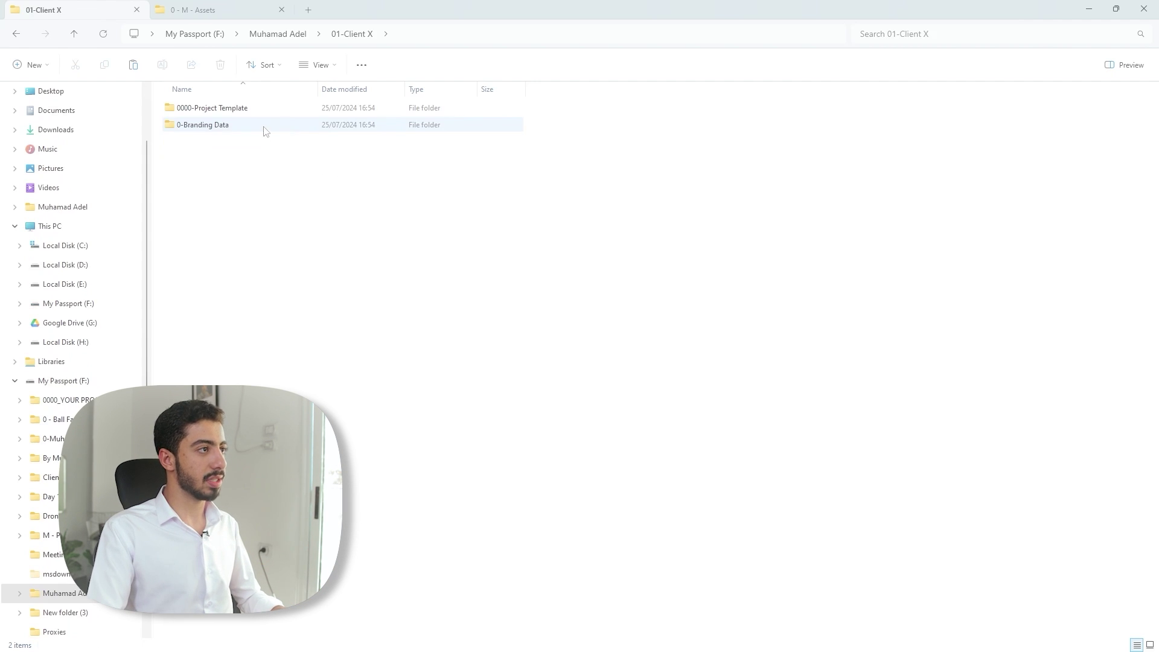
left_click(361, 125)
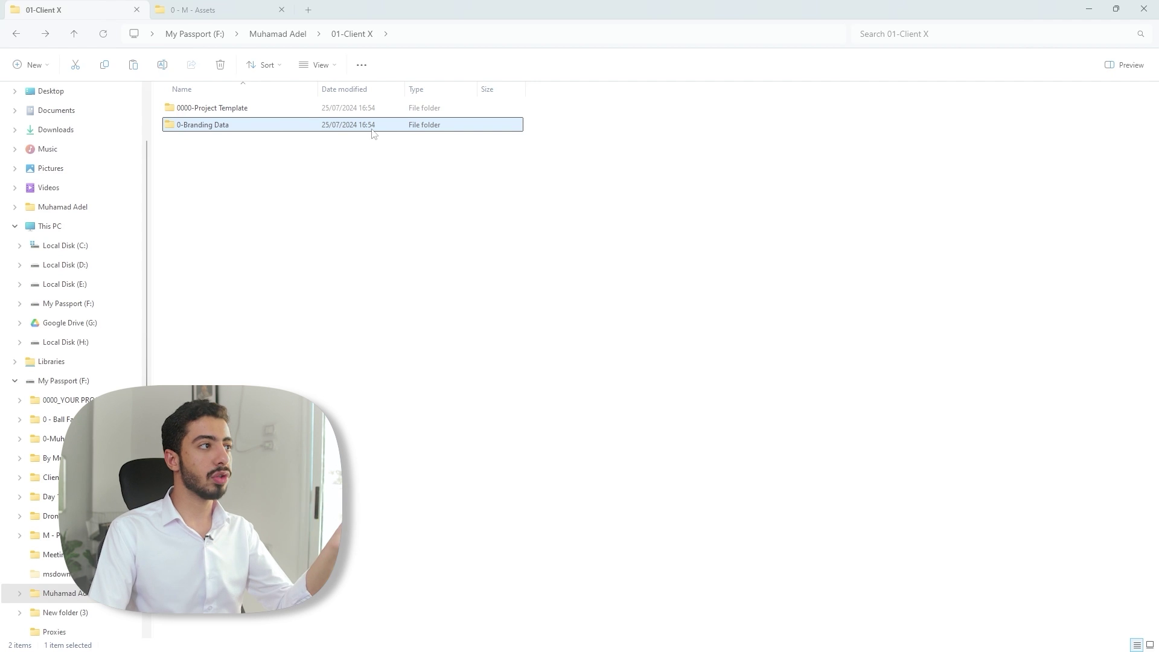
double_click(371, 125)
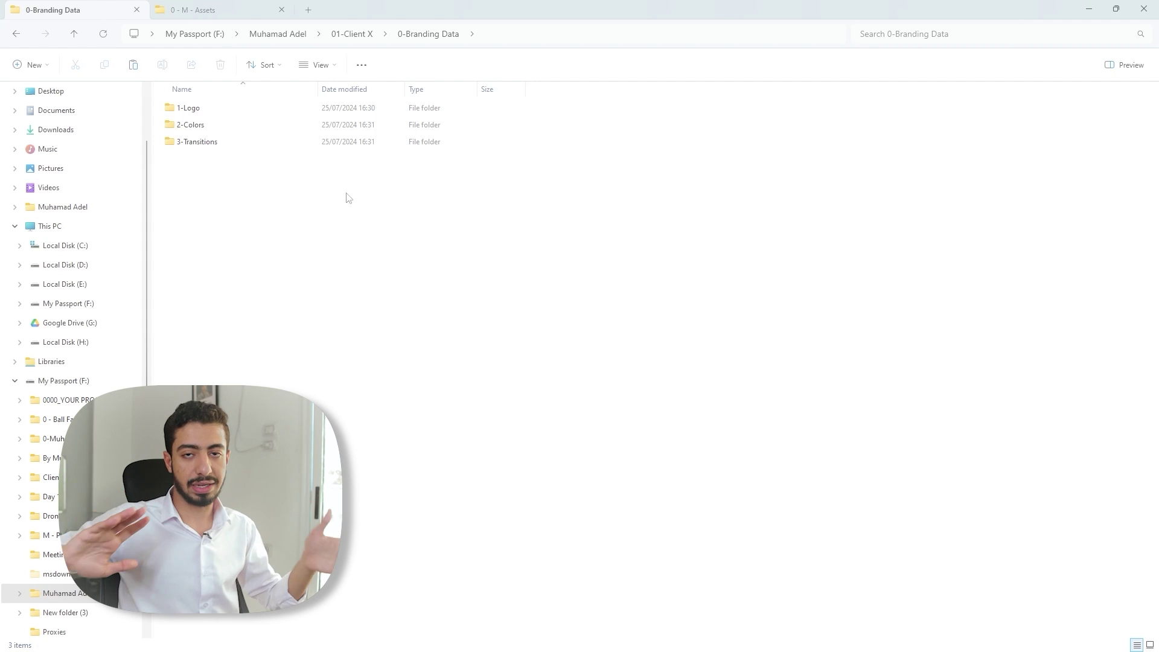
key("alt+Left")
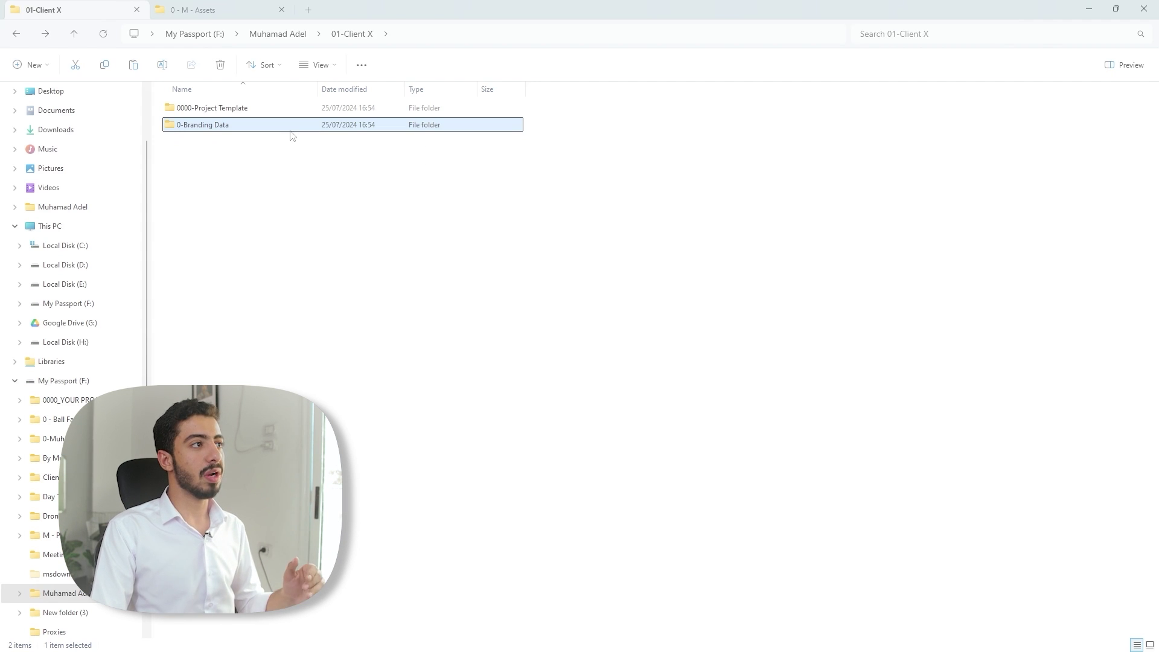
left_click(288, 150)
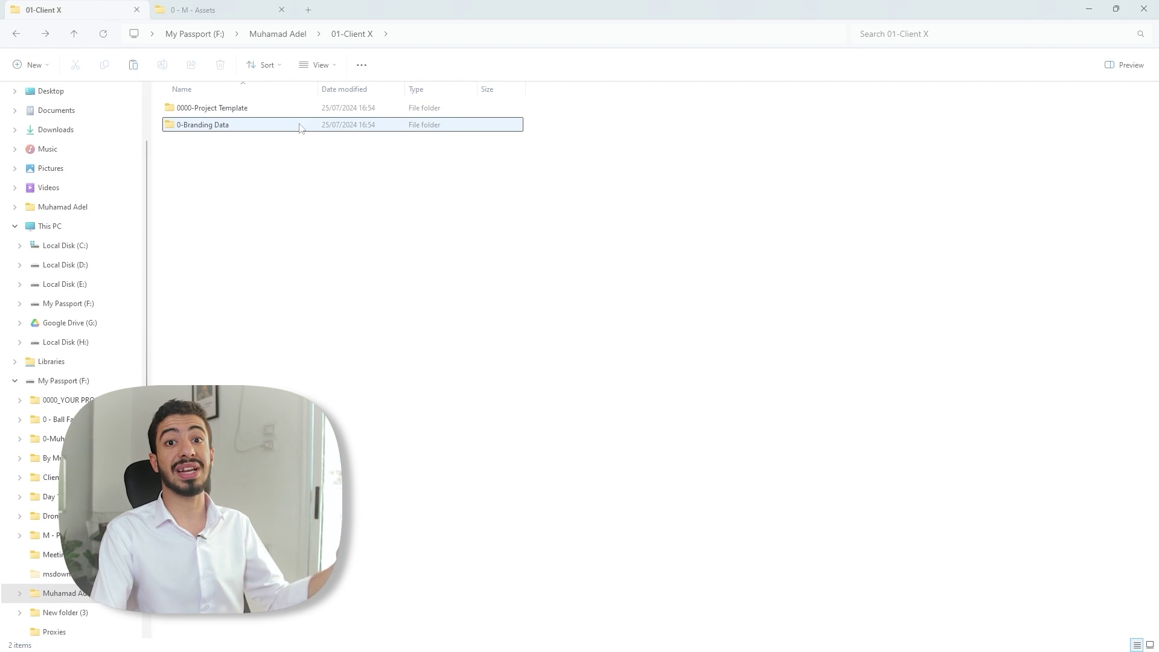
Duplicate the 0000-Project Template folder inside the 01-Client X folder
left_click(182, 110)
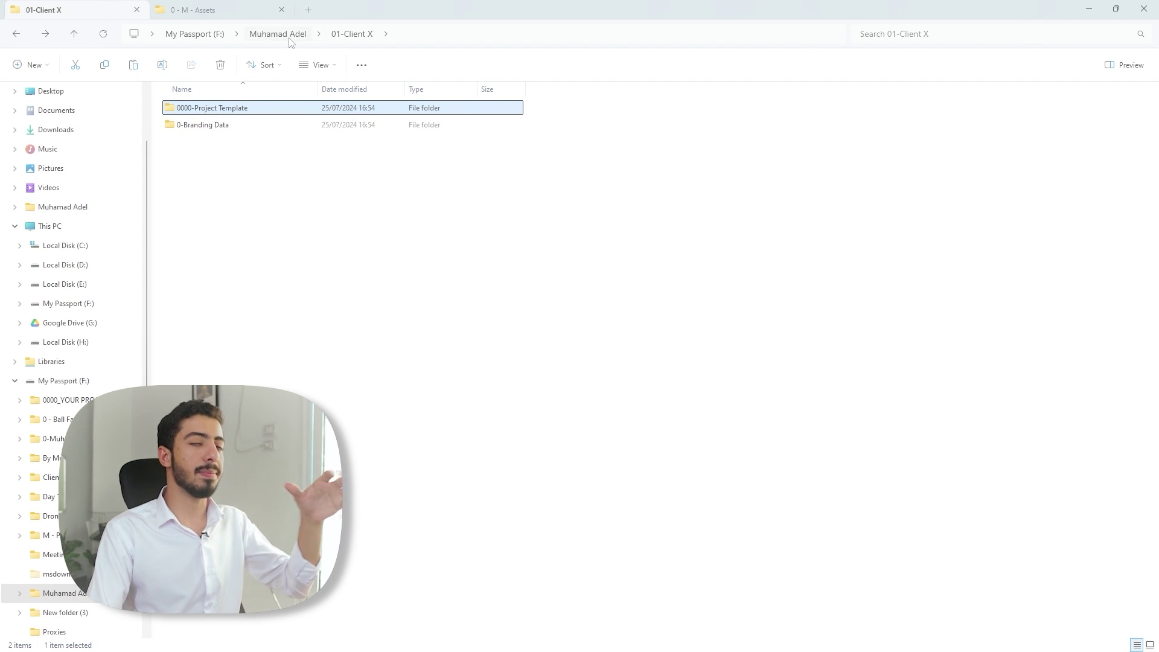
left_click(321, 211)
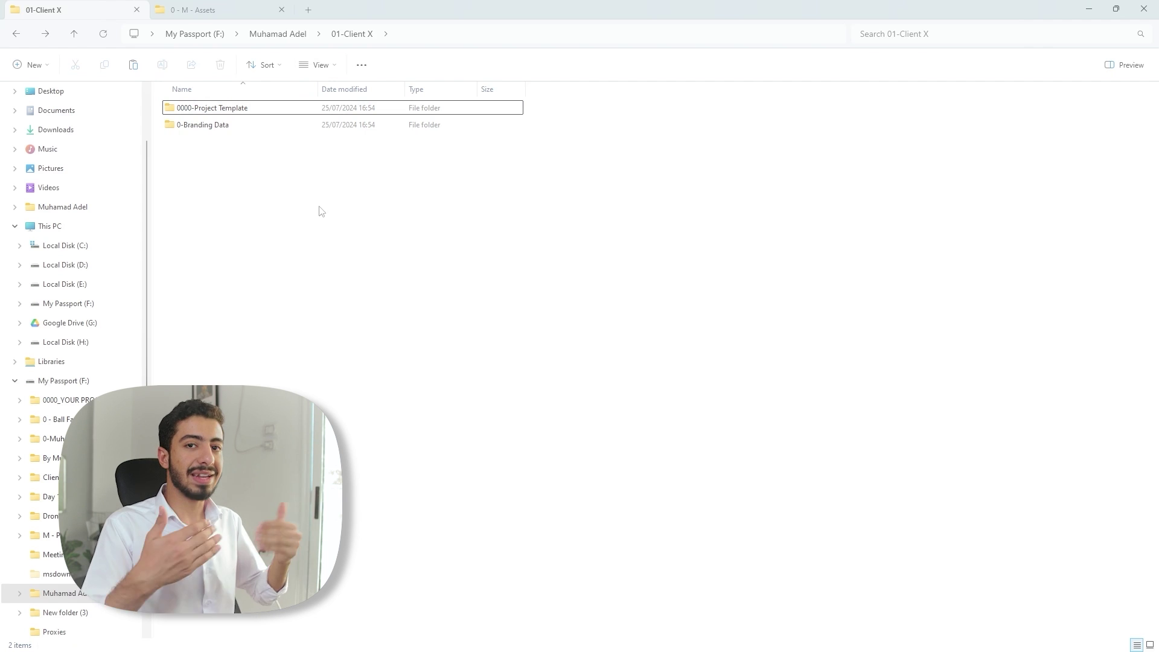
key("space")
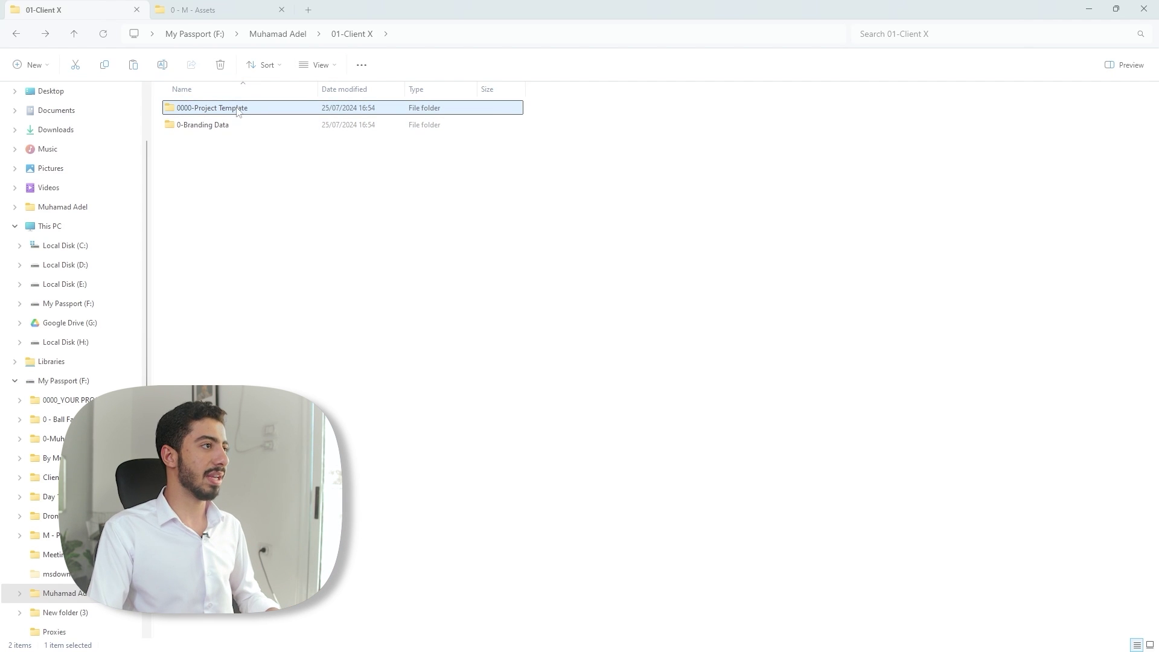
right_click(245, 112)
left_click(274, 123)
key("ctrl+v")
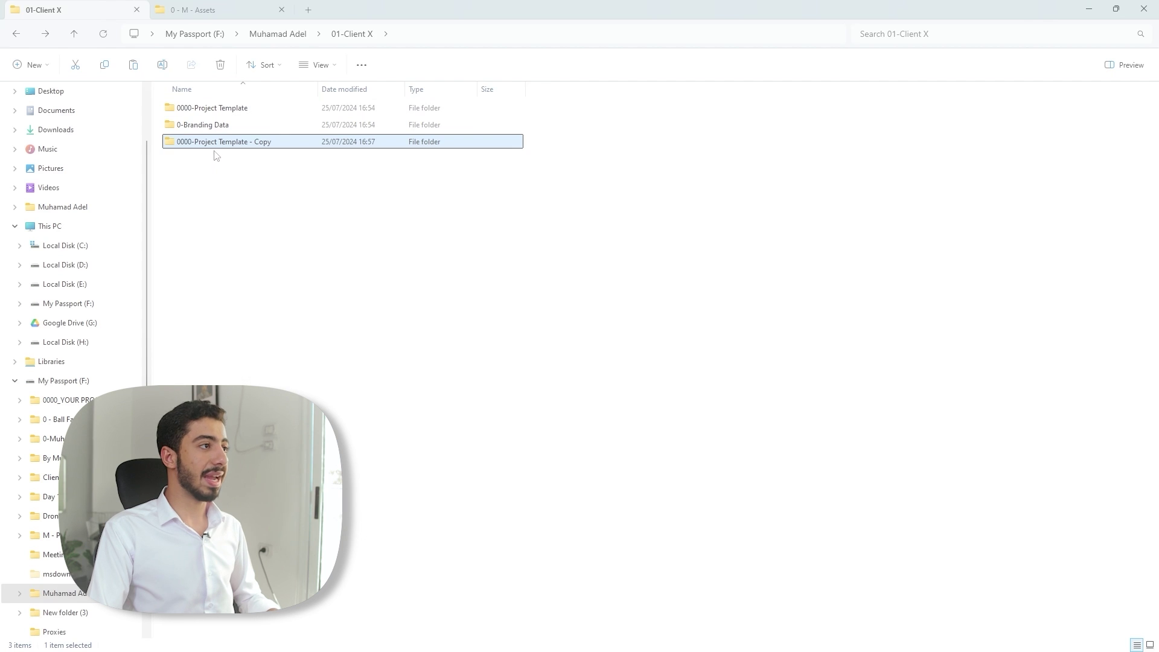
Rename the copied project template folder in 01-Client X to 0001-Egypt
left_click(209, 144)
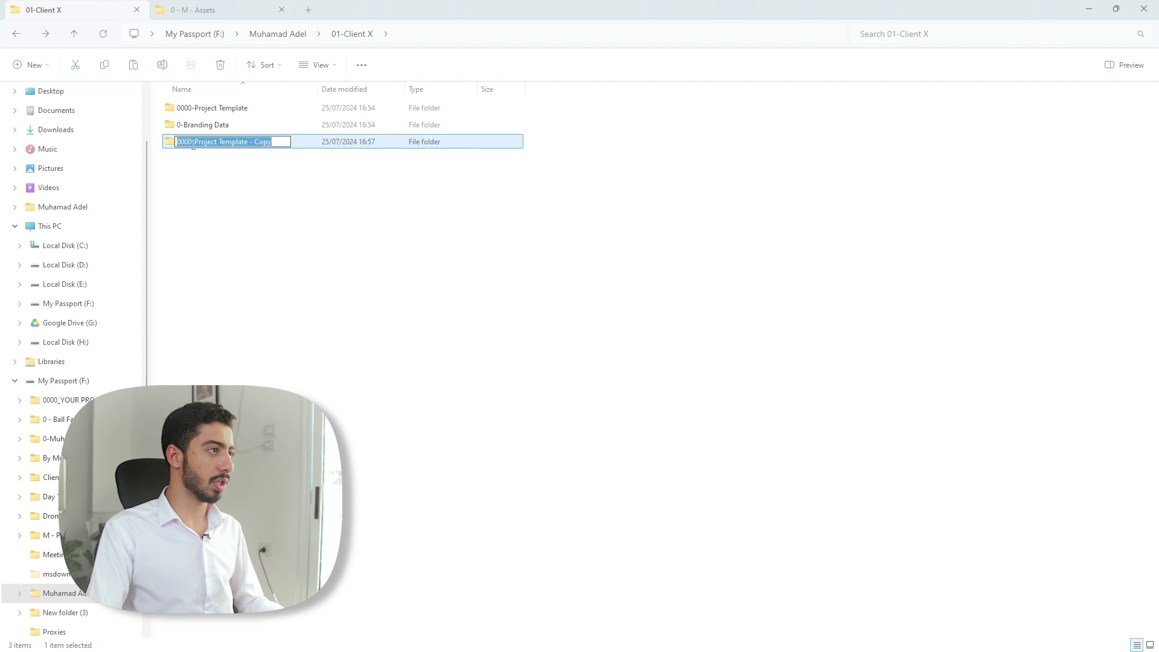
left_click(189, 142)
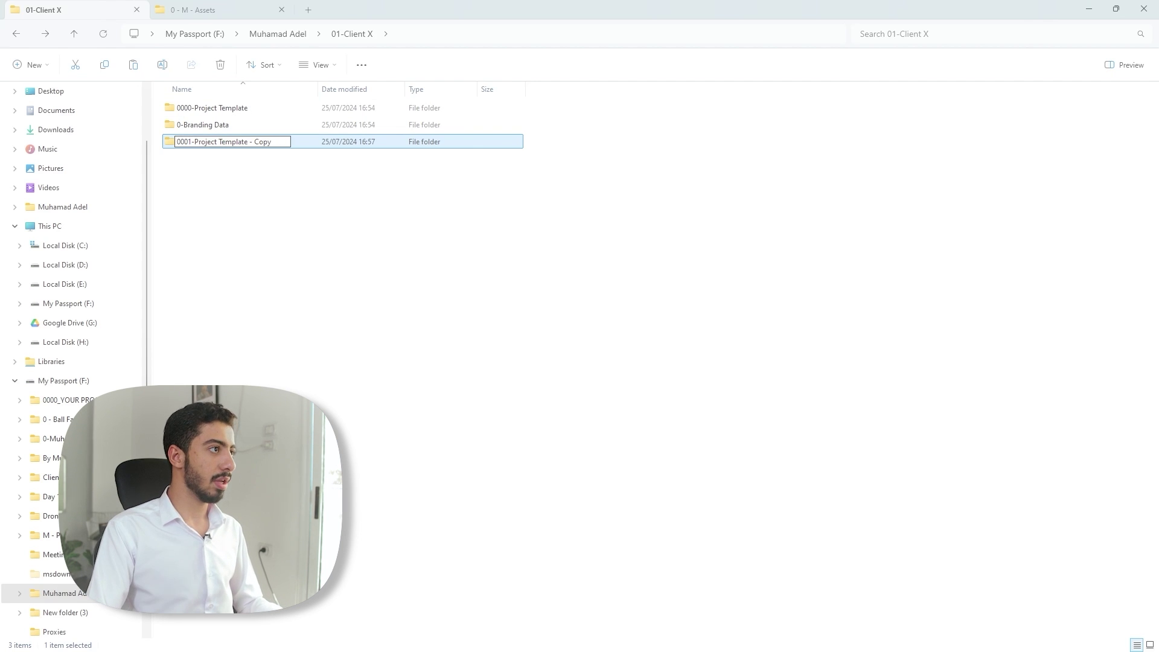
left_click_drag(281, 143, 211, 142)
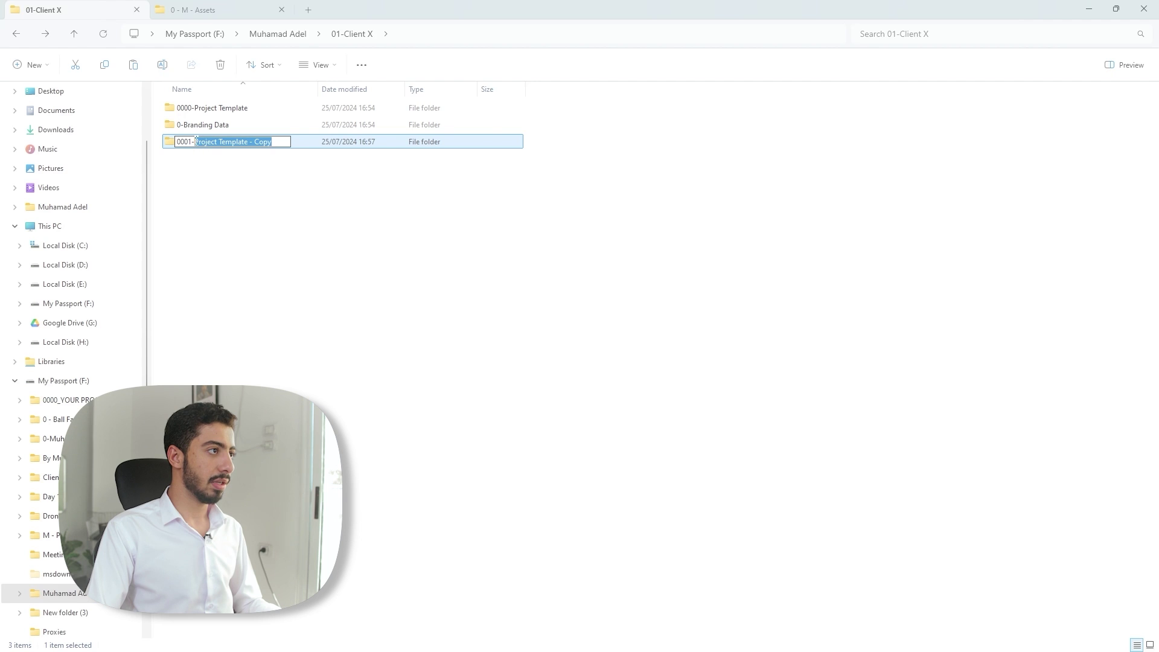
type("Egypt")
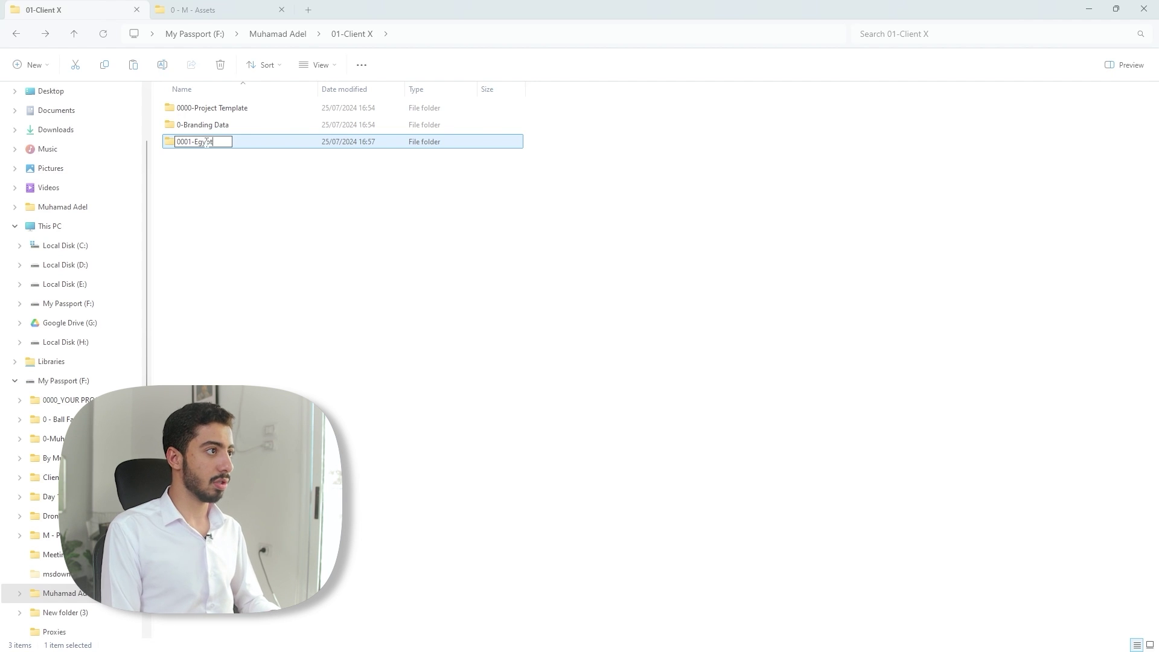
key("Return")
left_click(264, 171)
Copy the 0001-Egypt folder's name and rename the template project in its 01-Premiere Pro subfolder to 0001-Egypt
left_click(223, 145)
key("F2")
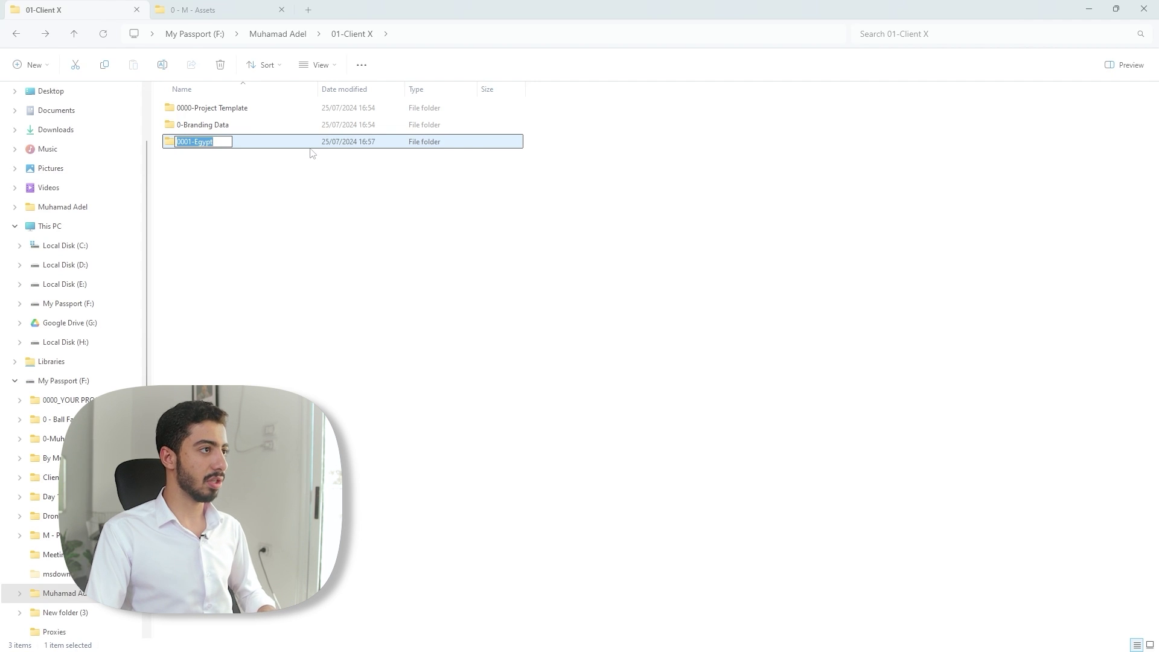
double_click(302, 142)
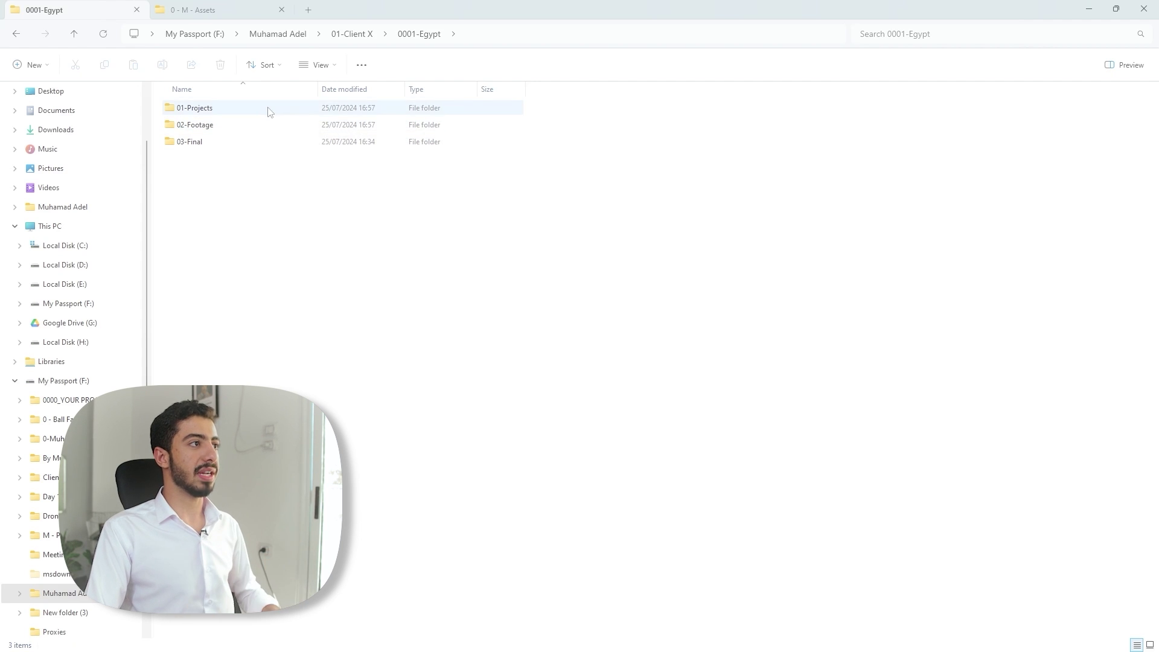
left_click(266, 109)
double_click(228, 112)
double_click(225, 108)
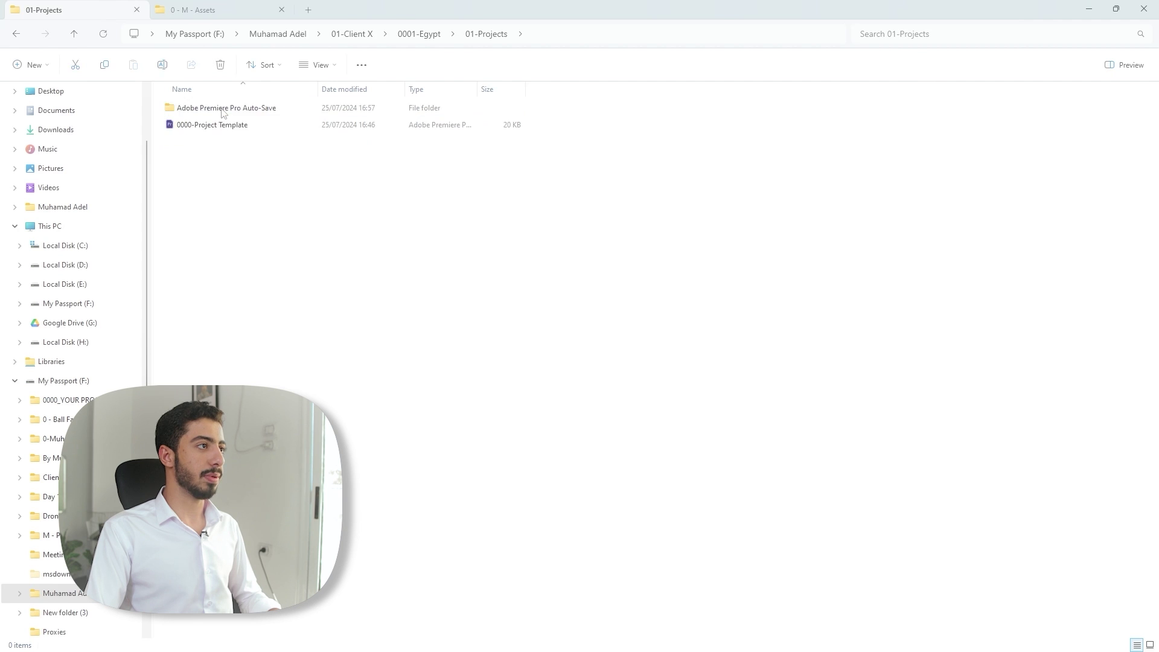
left_click(218, 126)
left_click(217, 126)
type("0001-Egypt")
left_click(230, 189)
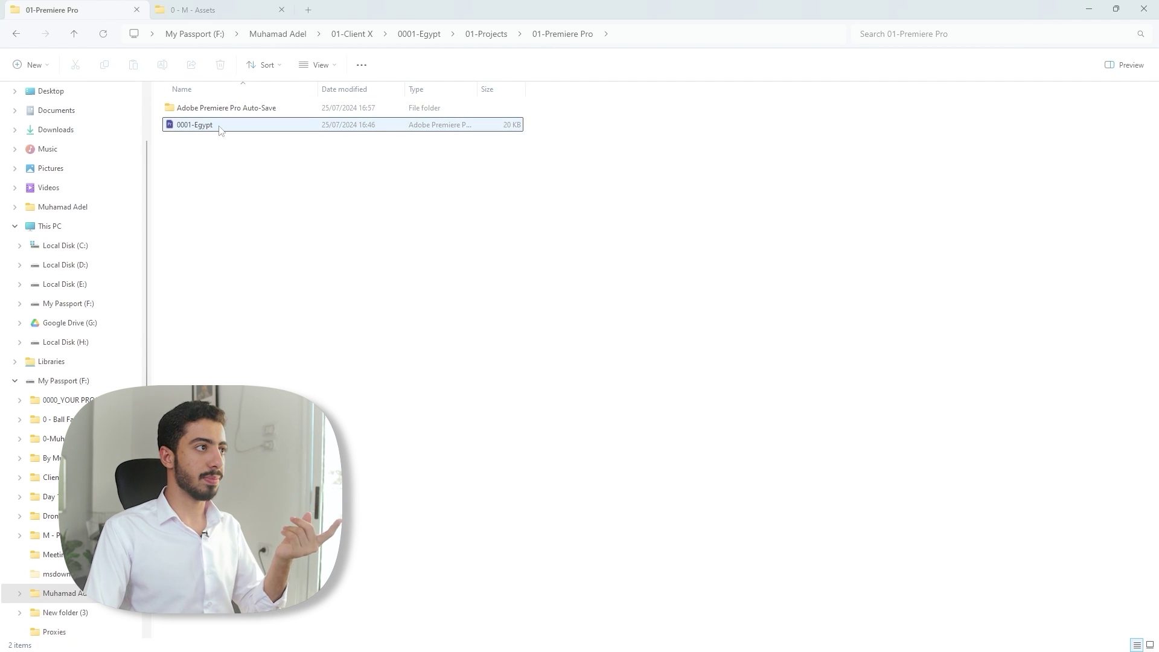
Rename the template project in the 02-After Effects folder to 0001-Egypt
key("alt+Left")
double_click(217, 128)
left_click(208, 110)
type("0001-Egypt")
left_click(228, 150)
Rename the template file in the 03-Photoshop folder to 0001-Egypt and return to the 01-Projects folder
key("alt+Left")
double_click(220, 145)
left_click(215, 124)
key("F2")
key("Escape")
left_click(233, 192)
key("alt+Left")
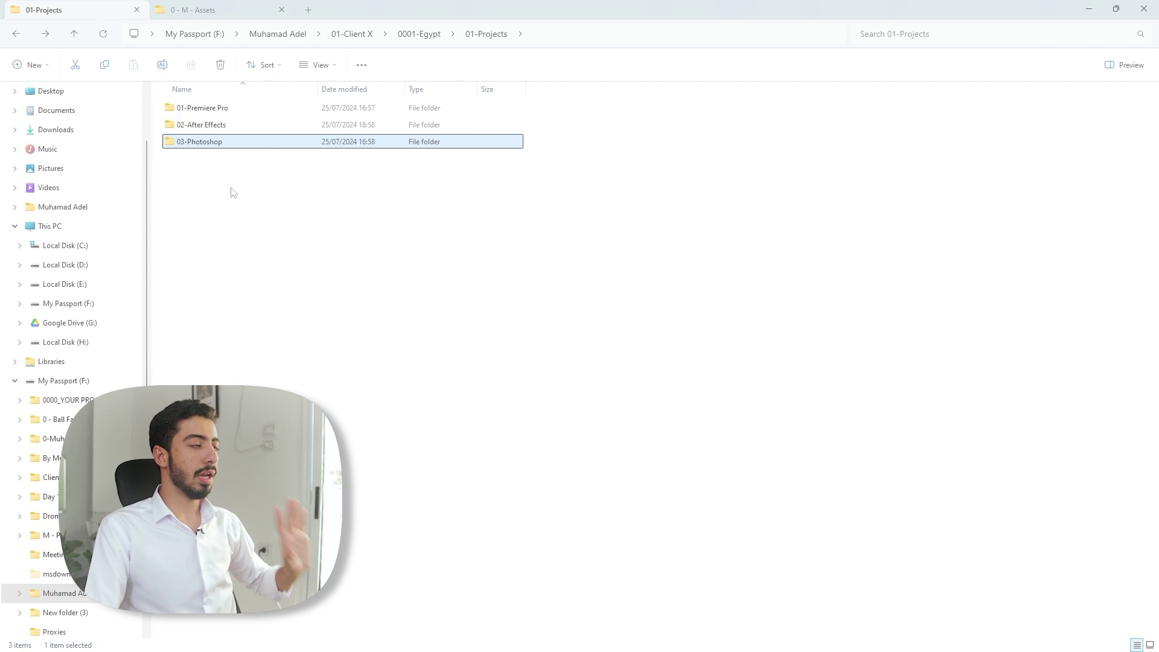
Open the 0001-Egypt project in Premiere Pro and rename its 1080*1920 25fps sequence to 0001-Egypt
double_click(233, 111)
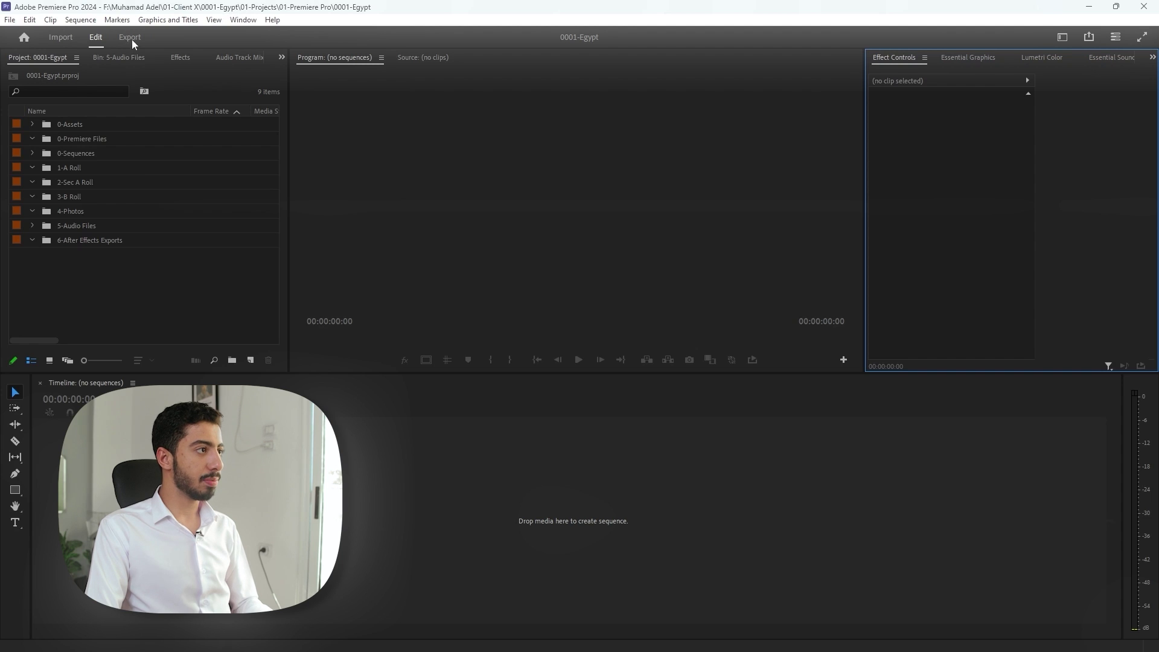
left_click(32, 154)
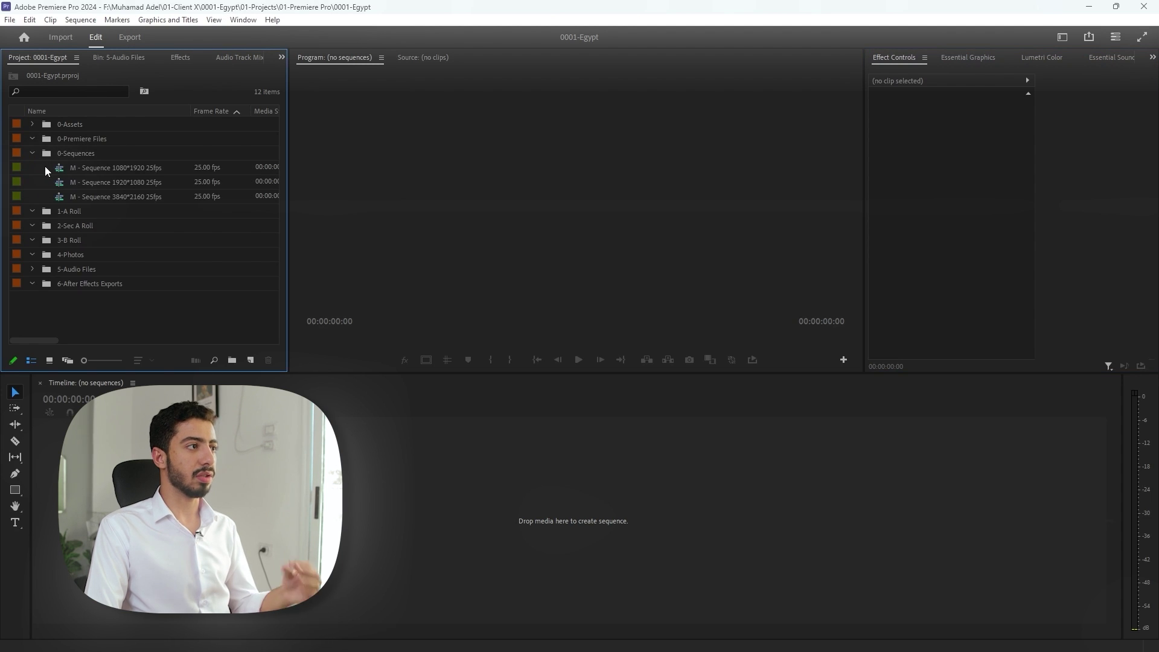
double_click(47, 169)
left_click_drag(459, 414, 405, 414)
key("Home")
left_click(107, 172)
key("ctrl+v")
key("Return")
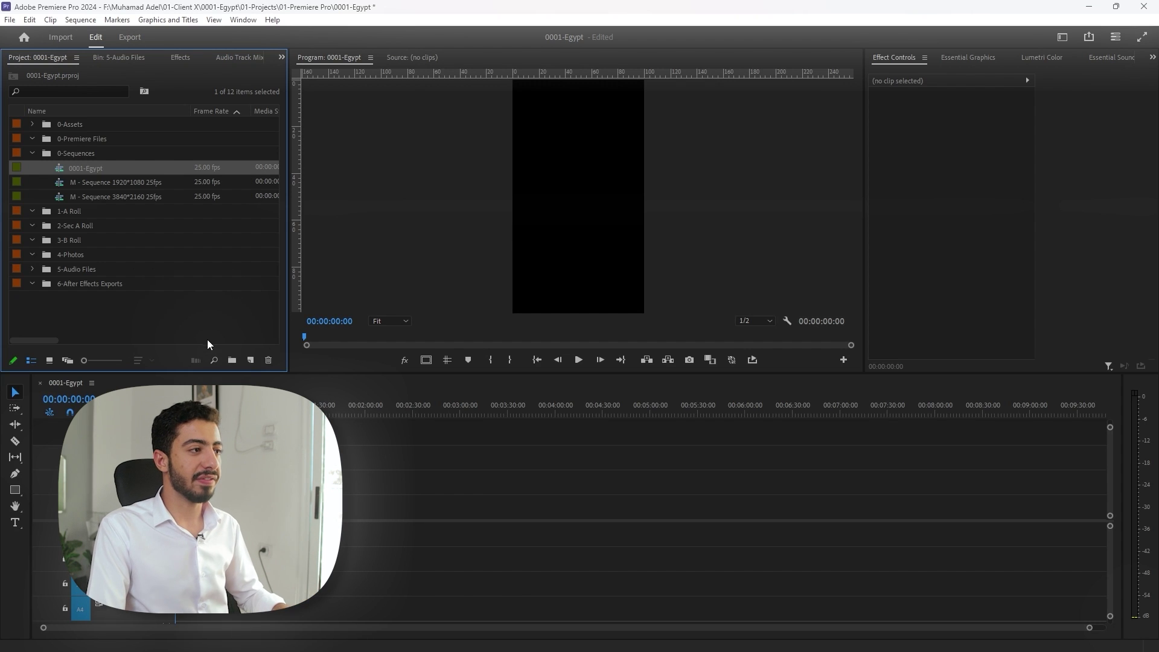
Create a 1080 by 1920 transparent video at 25 fps, move it into the 0-Premiere Files bin and collapse 0-Sequences
left_click(251, 361)
left_click(290, 482)
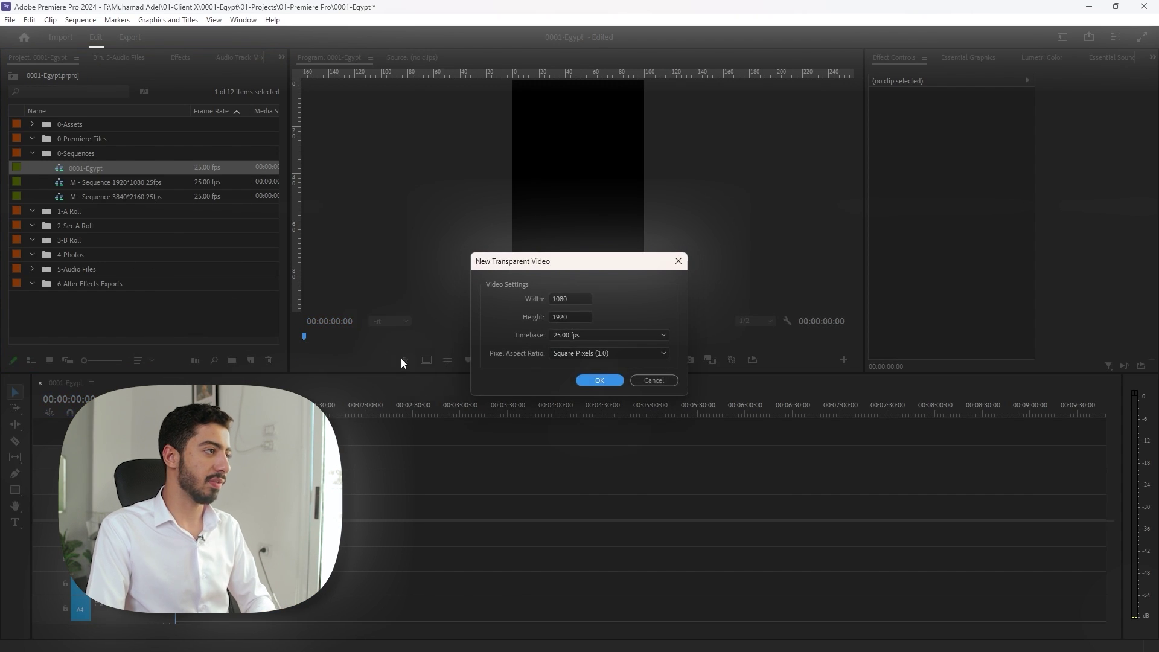
key("Return")
left_click_drag(79, 168, 77, 140)
left_click(33, 168)
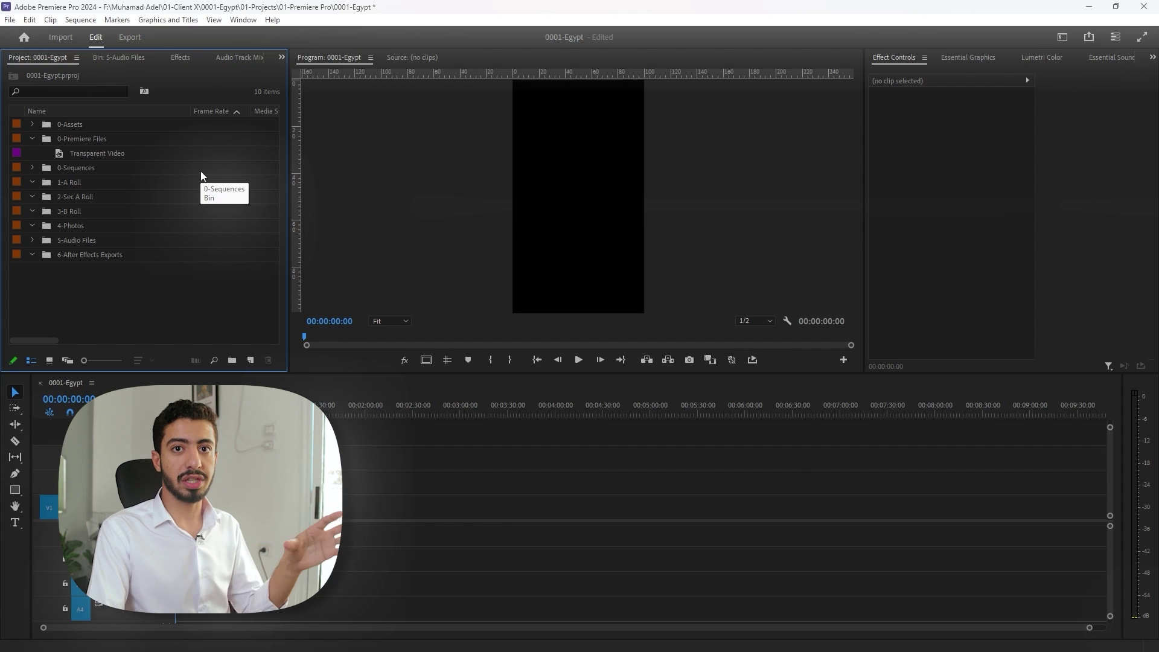
Place the transparent video on track V1 of the 0001-Egypt sequence and look at the clip's replacement options
left_click_drag(62, 154, 456, 508)
left_click(342, 415)
left_click(337, 444)
right_click(327, 507)
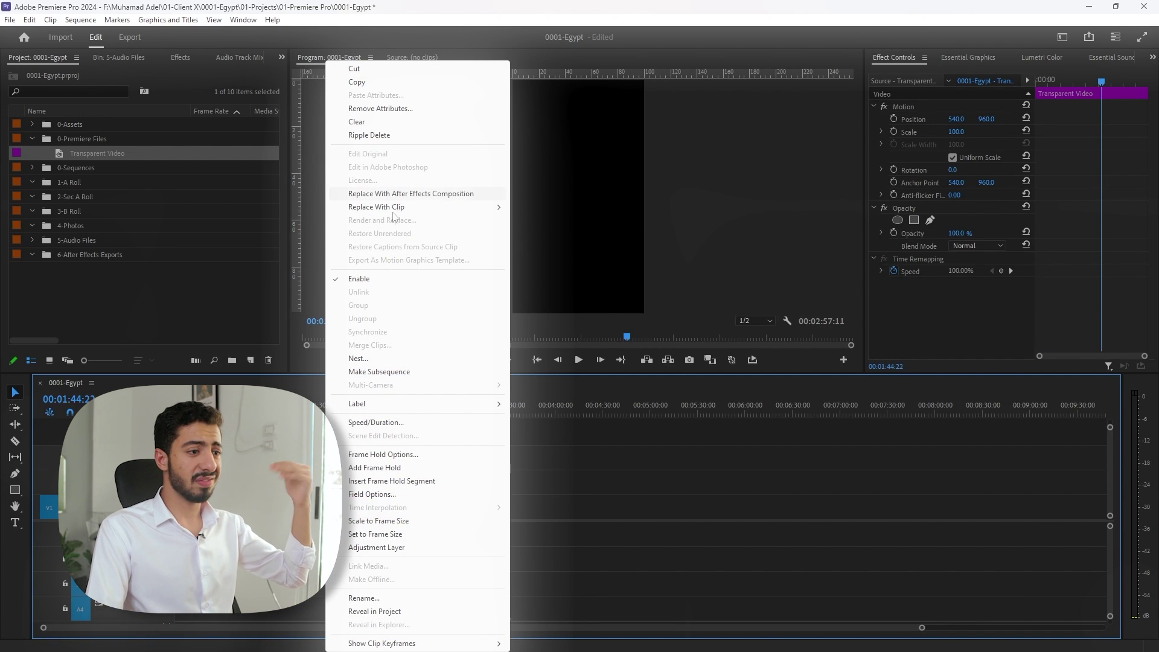
left_click(776, 552)
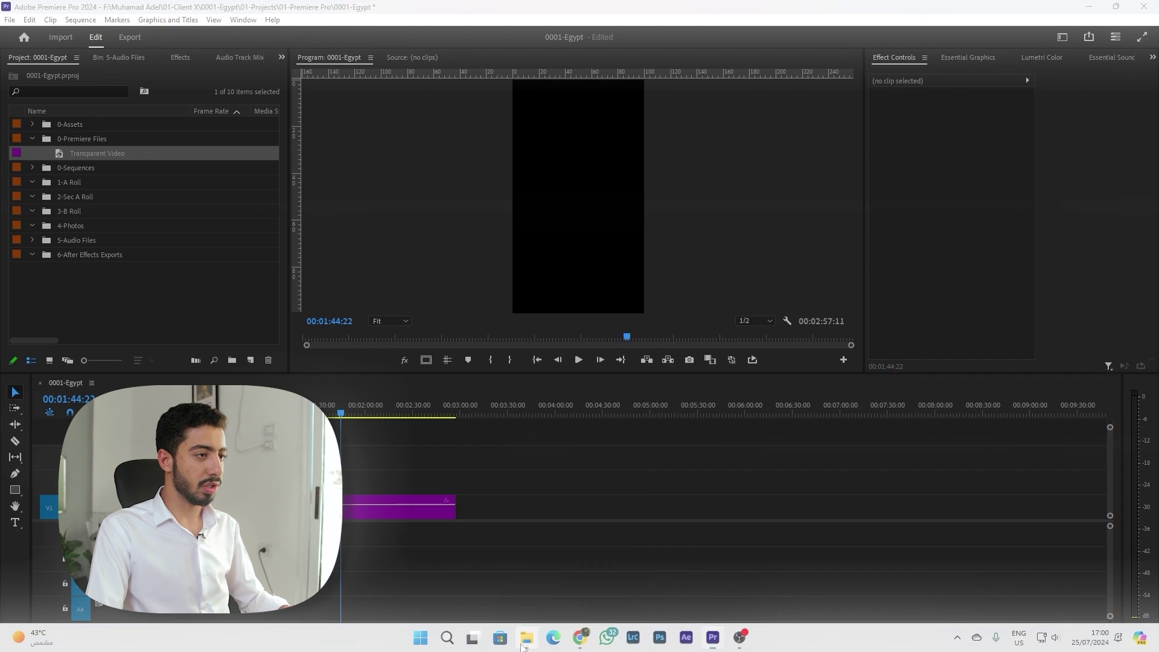
Switch to File Explorer and open the 0001-Egypt project from the 02-After Effects folder in After Effects
left_click(527, 637)
double_click(204, 124)
left_click(207, 110)
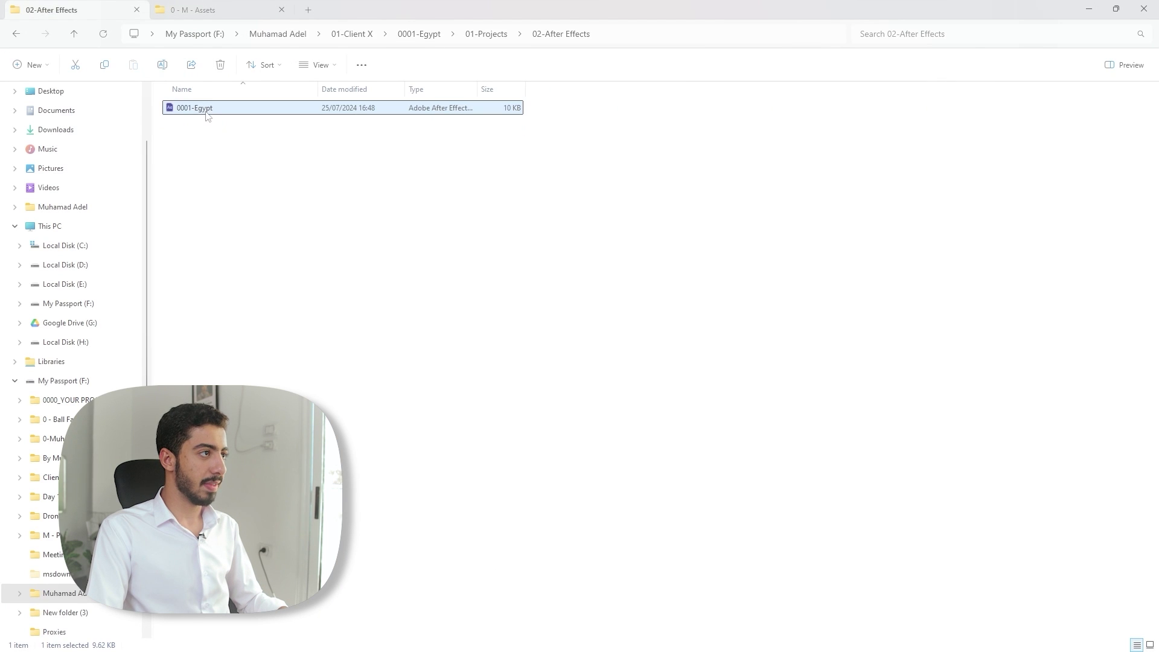
left_click(1145, 9)
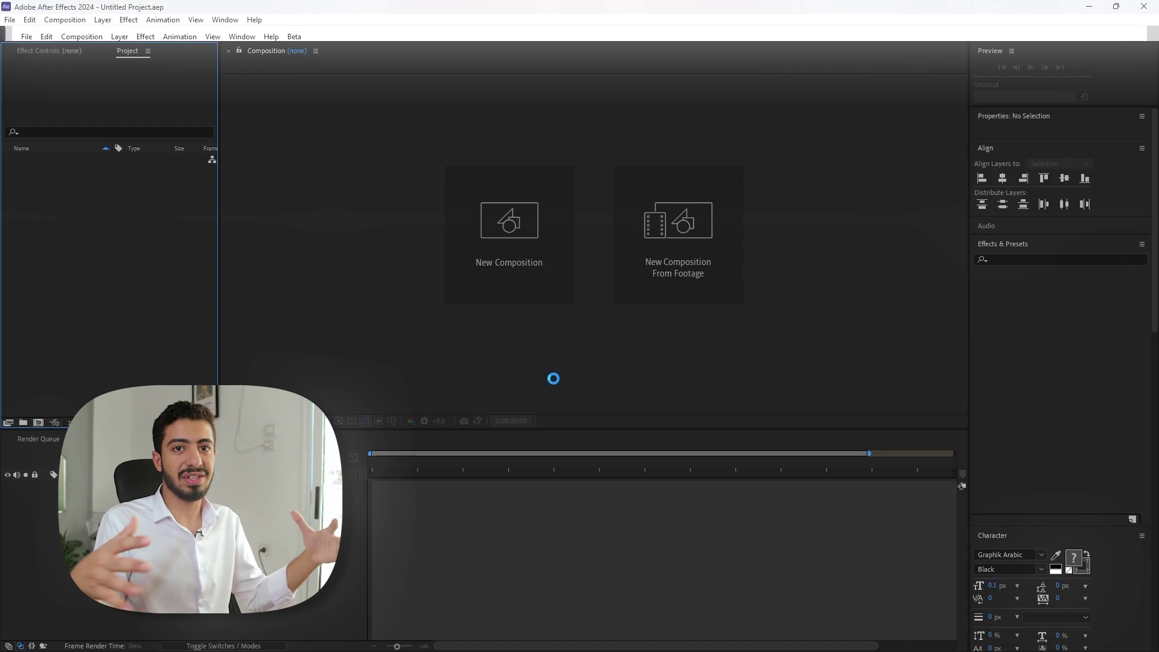
Switch to Premiere Pro, replace the transparent video clip with an After Effects composition and scrub through the linked composition
key("alt+Tab")
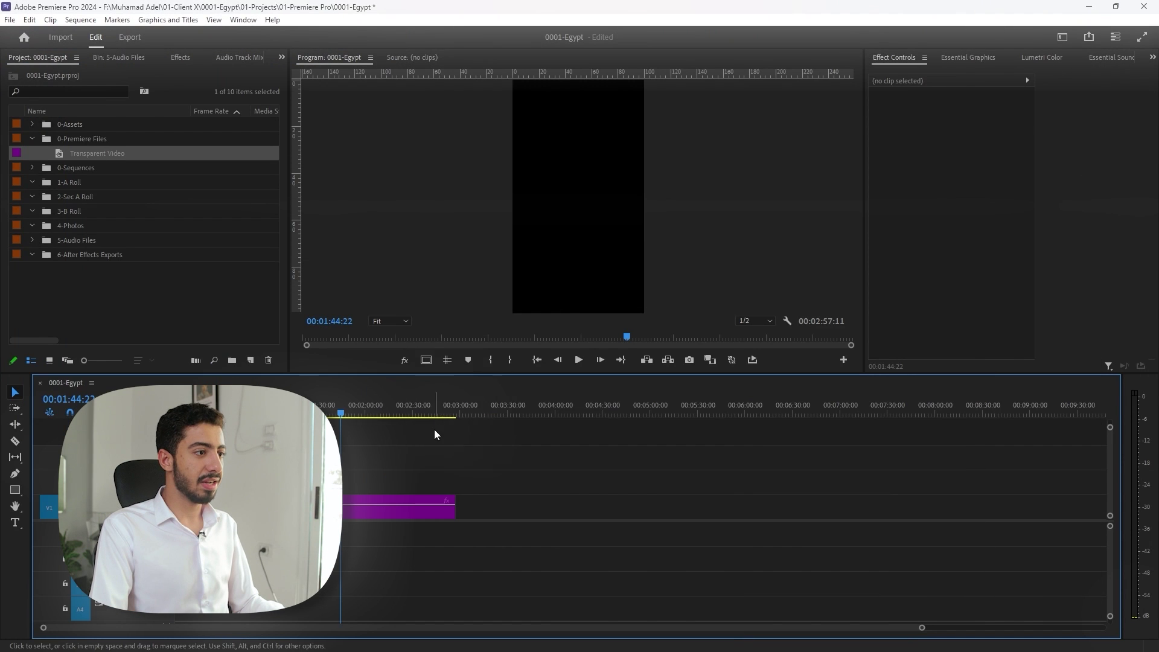
right_click(387, 514)
left_click(487, 193)
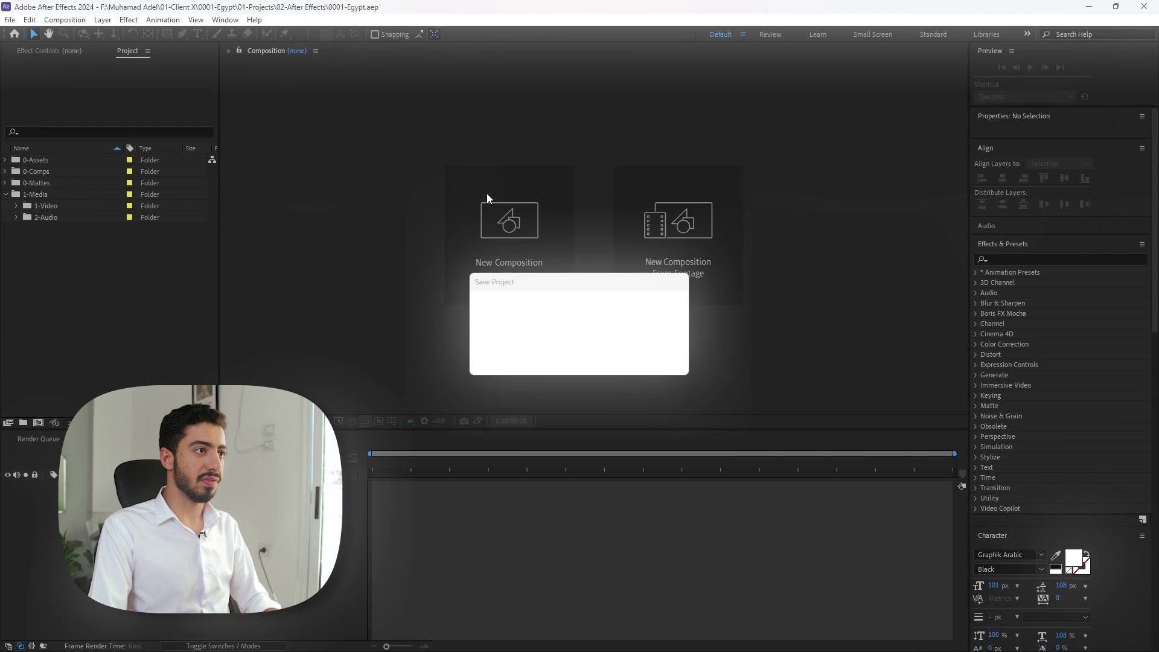
left_click_drag(440, 461, 785, 519)
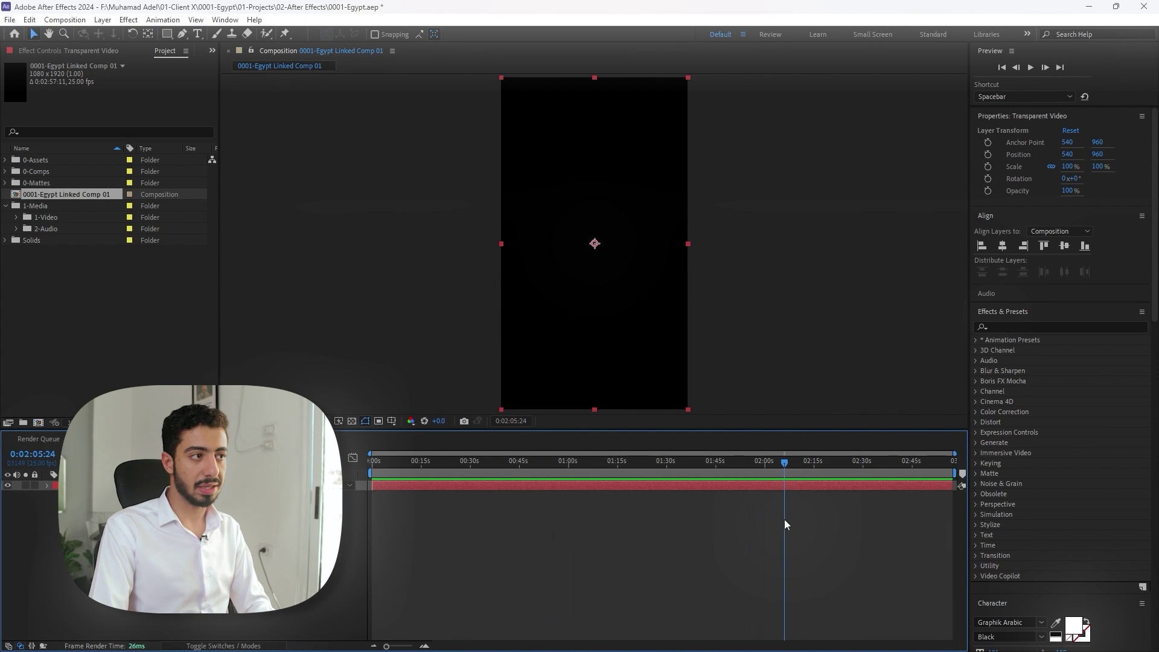
Close After Effects without saving the 0001-Egypt project changes and return to the Premiere Pro timeline
left_click(1144, 6)
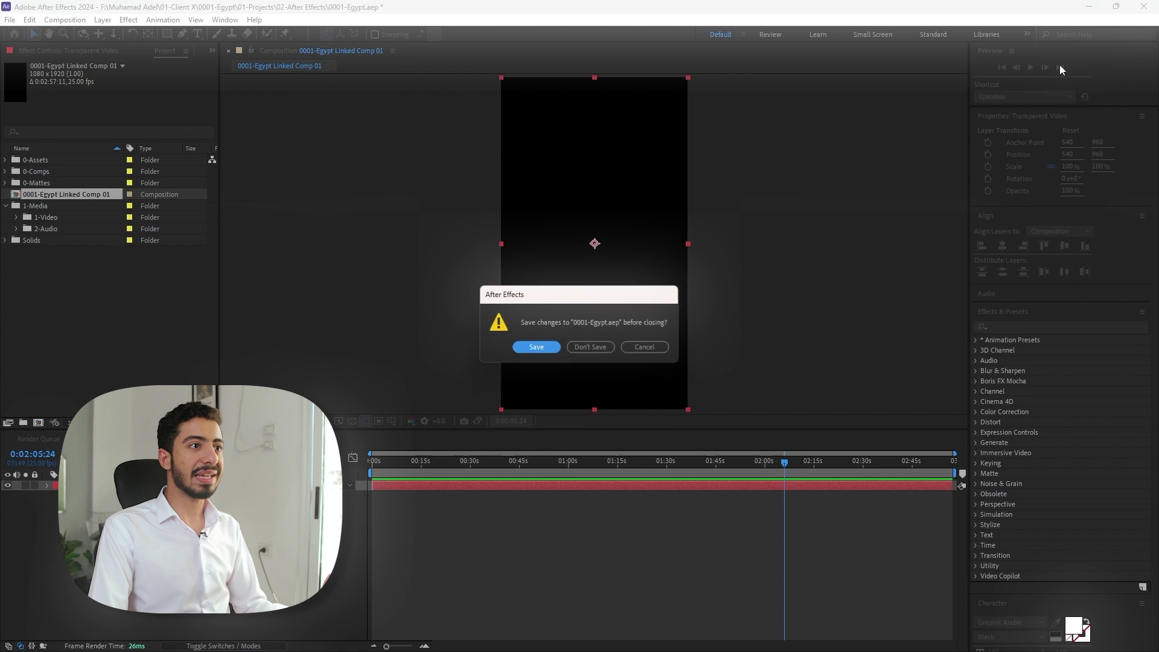
left_click(596, 349)
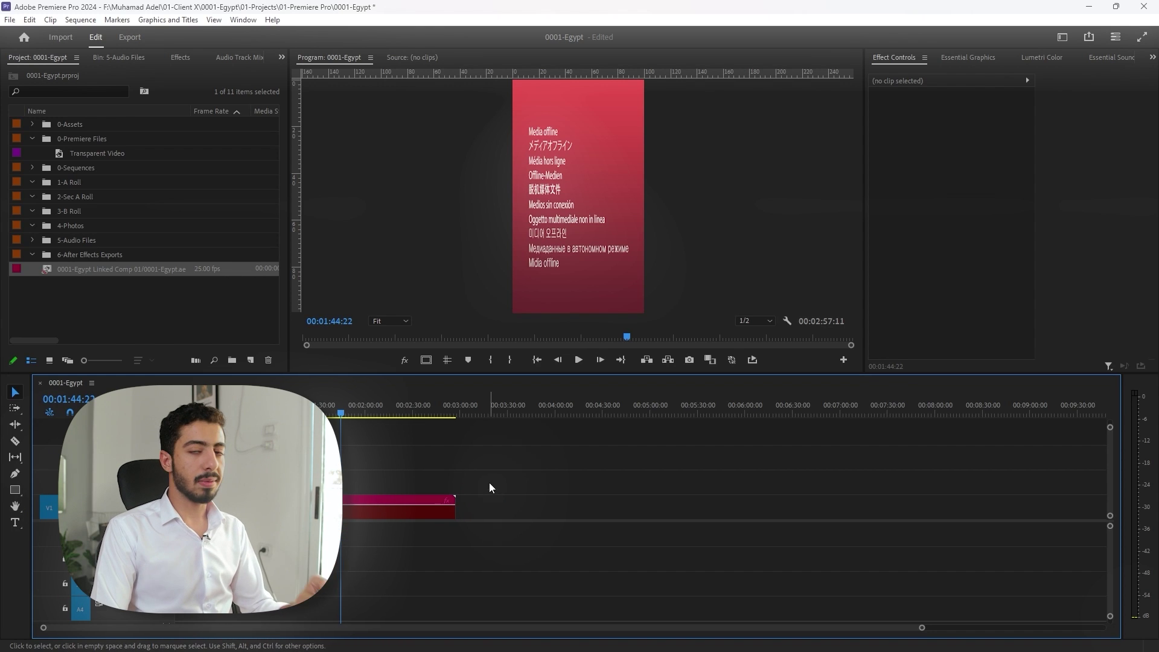
left_click_drag(497, 471, 343, 570)
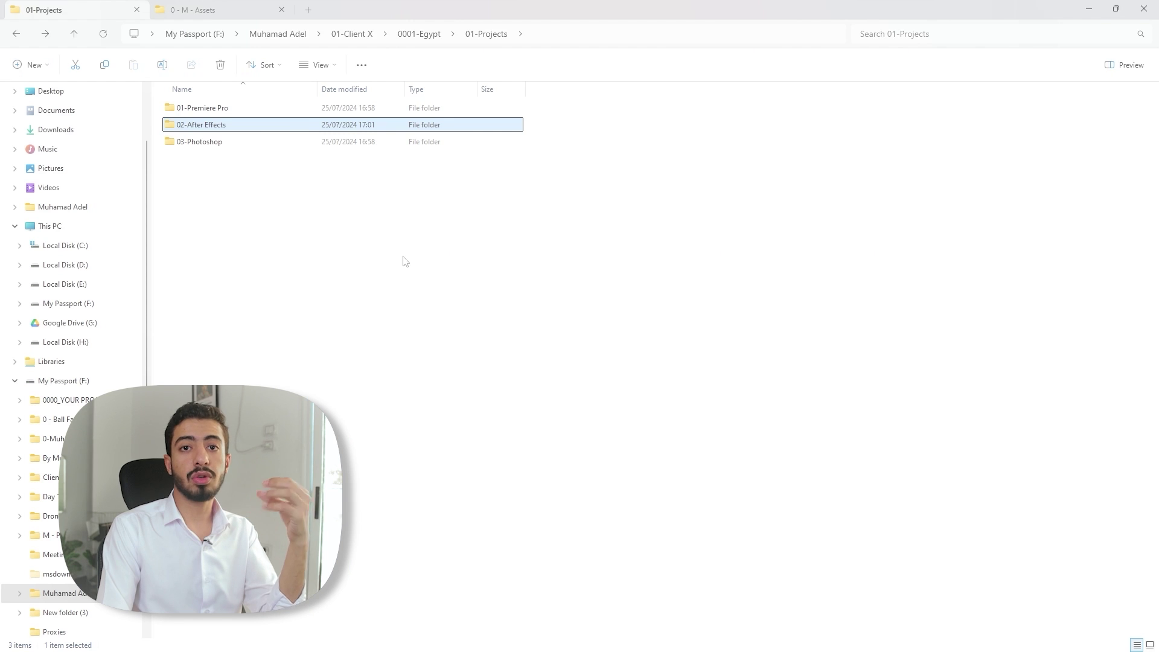
Check the file in the 03-Photoshop folder, and go back to the 01-Client X folder
double_click(323, 146)
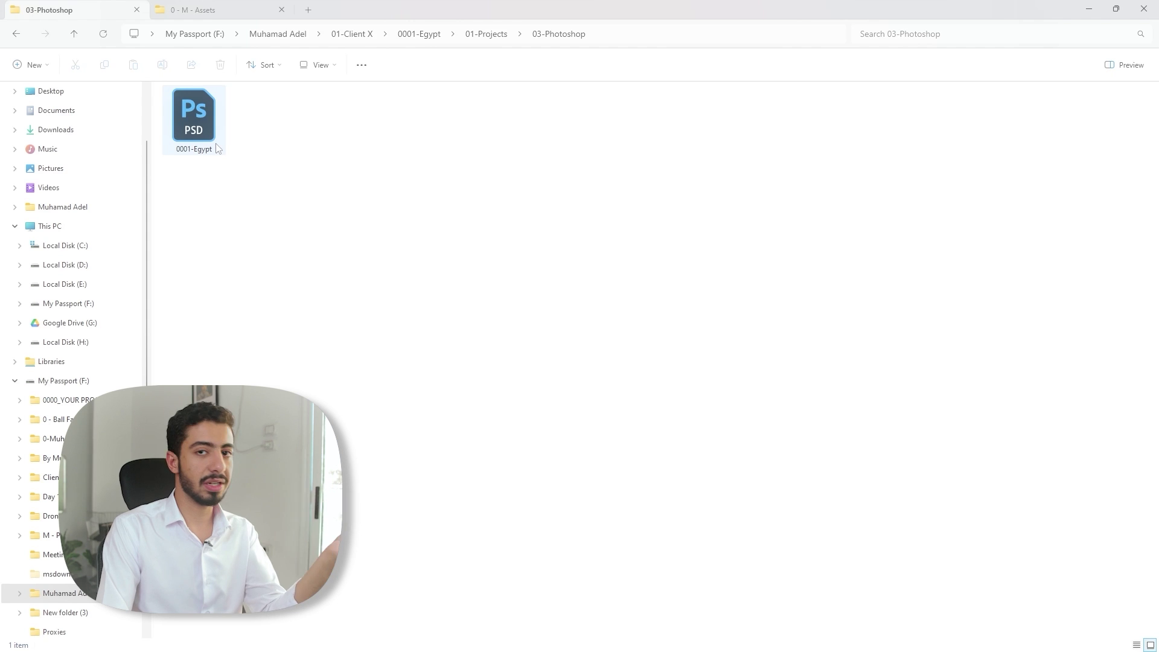
key("alt+Left")
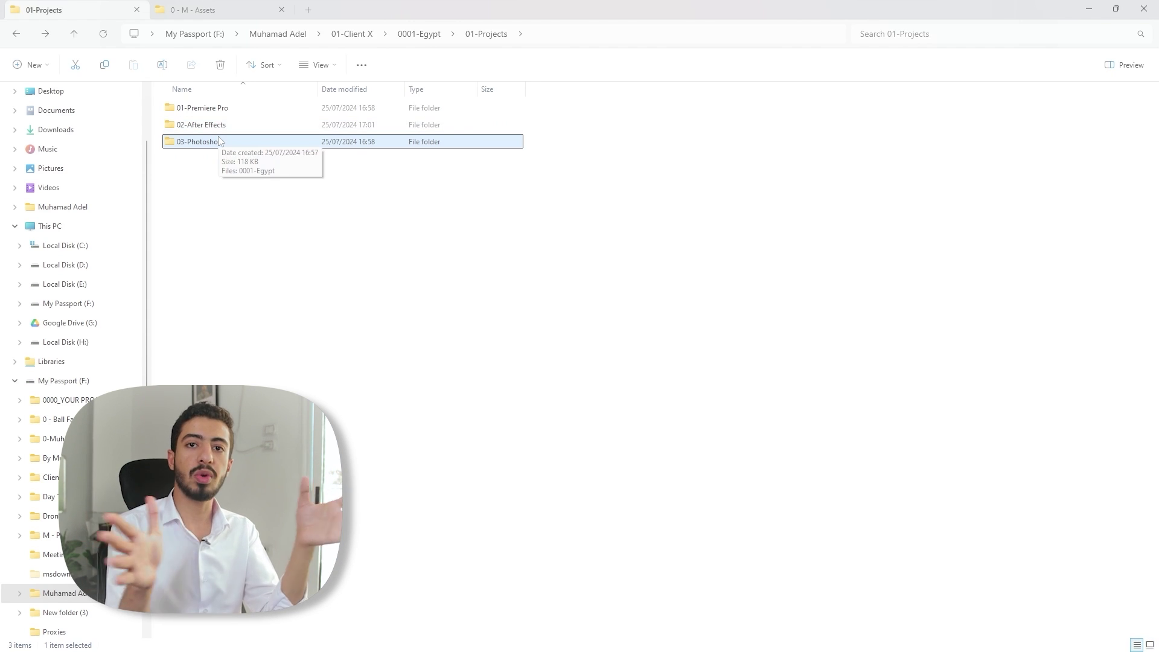
key("alt+Left")
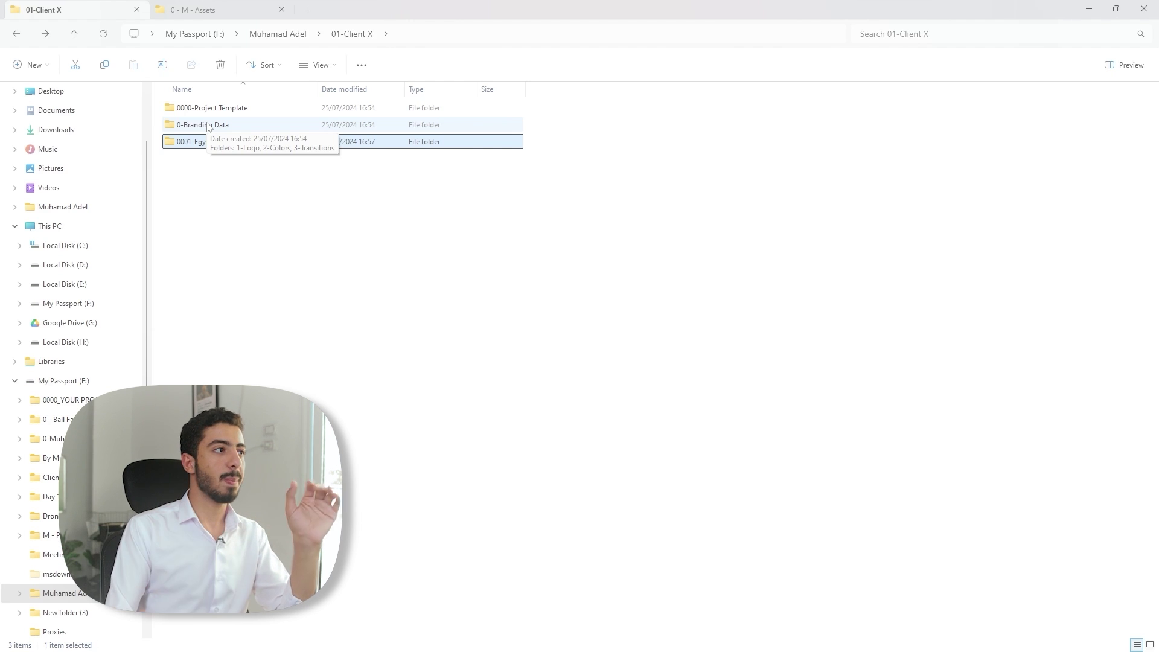
Create a new folder named A in the 01-Client X folder
right_click(280, 212)
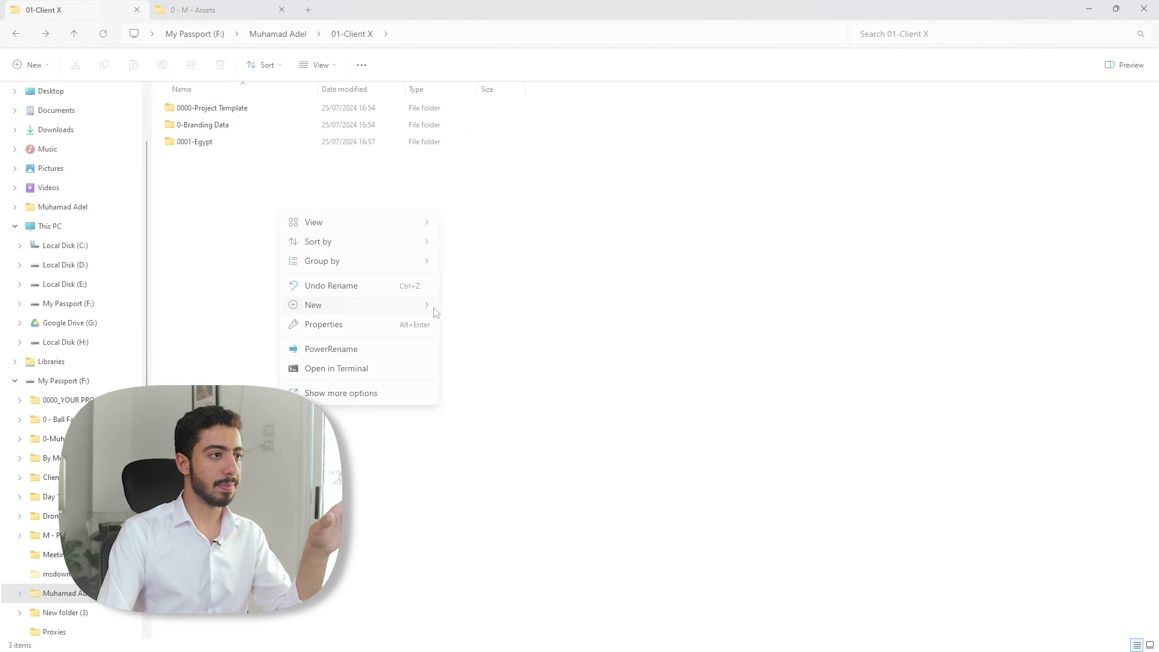
left_click(459, 310)
type("A")
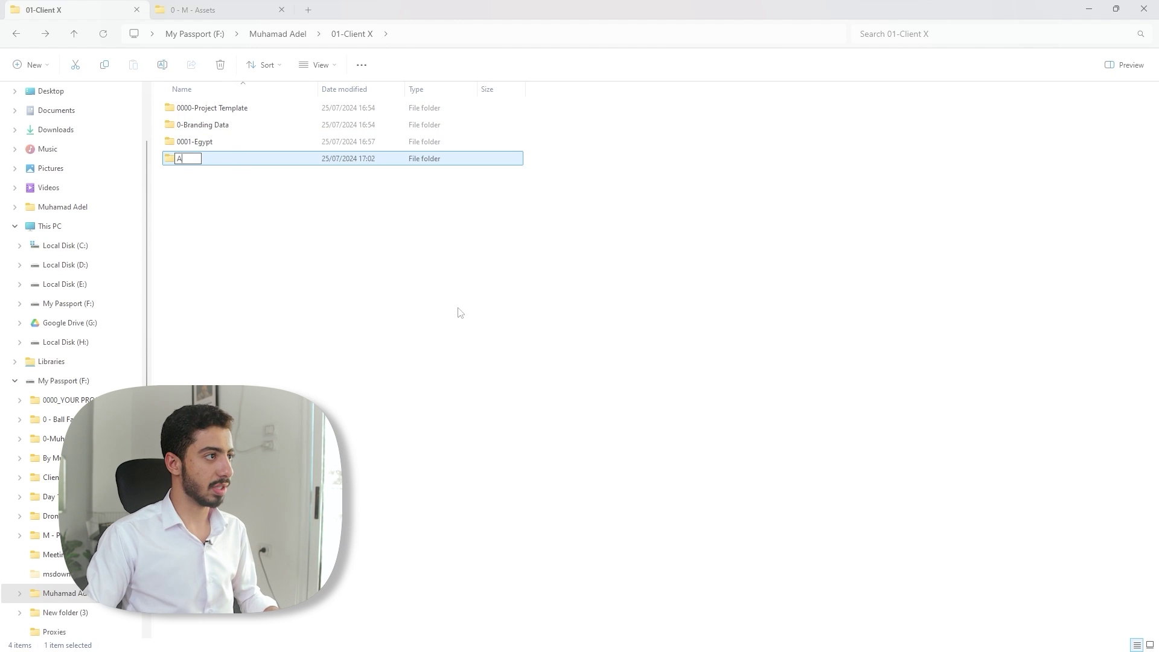
left_click(459, 312)
Create another folder named G in the 01-Client X folder
right_click(459, 311)
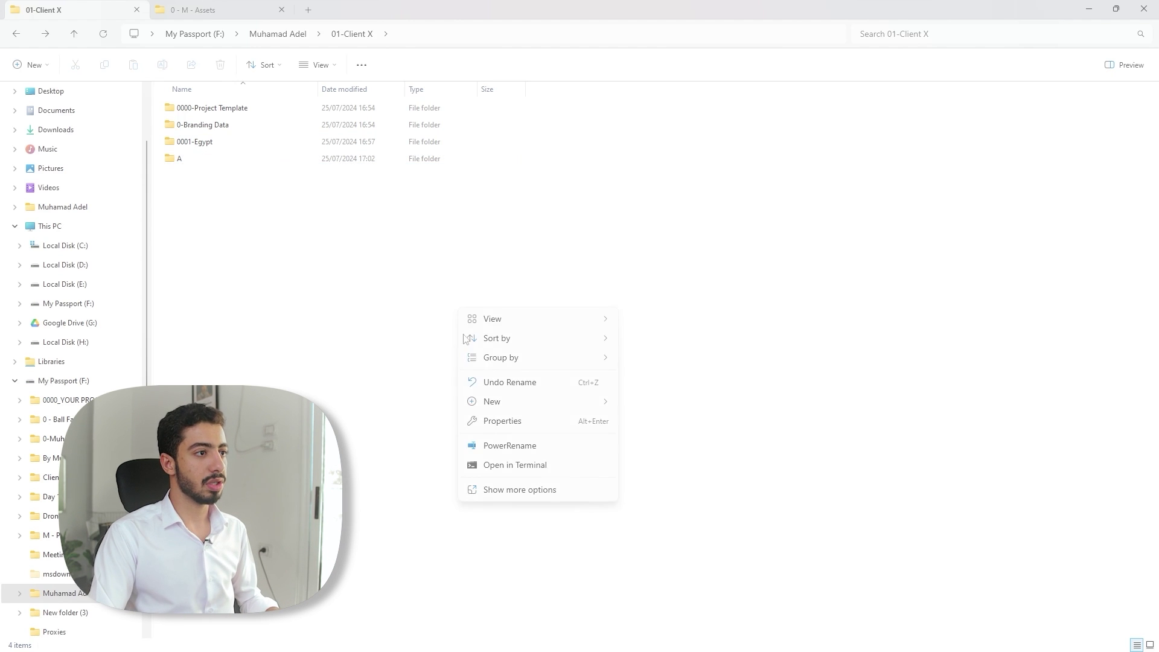
mouse_move(501, 402)
left_click(668, 403)
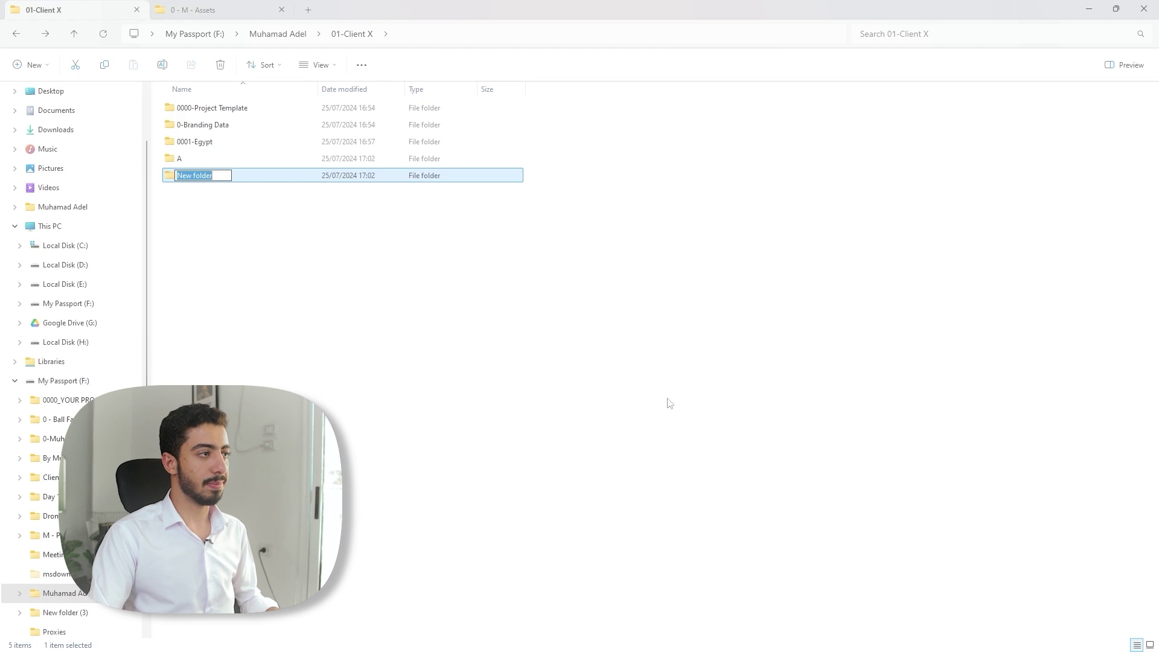
type("G")
key("Return")
Add a folder named X to the 01-Client X folder
left_click(495, 350)
right_click(494, 349)
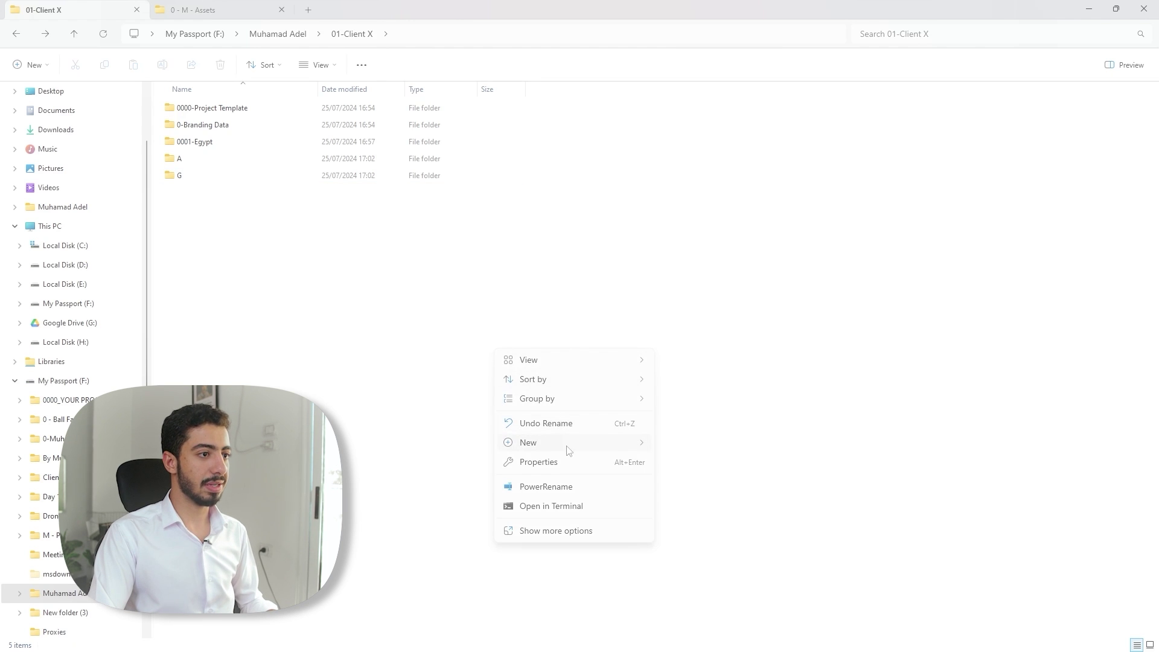
mouse_move(568, 447)
left_click(687, 443)
type("X")
key("Return")
Add a folder named Z to the 01-Client X folder and clear the selection
left_click(634, 401)
right_click(634, 401)
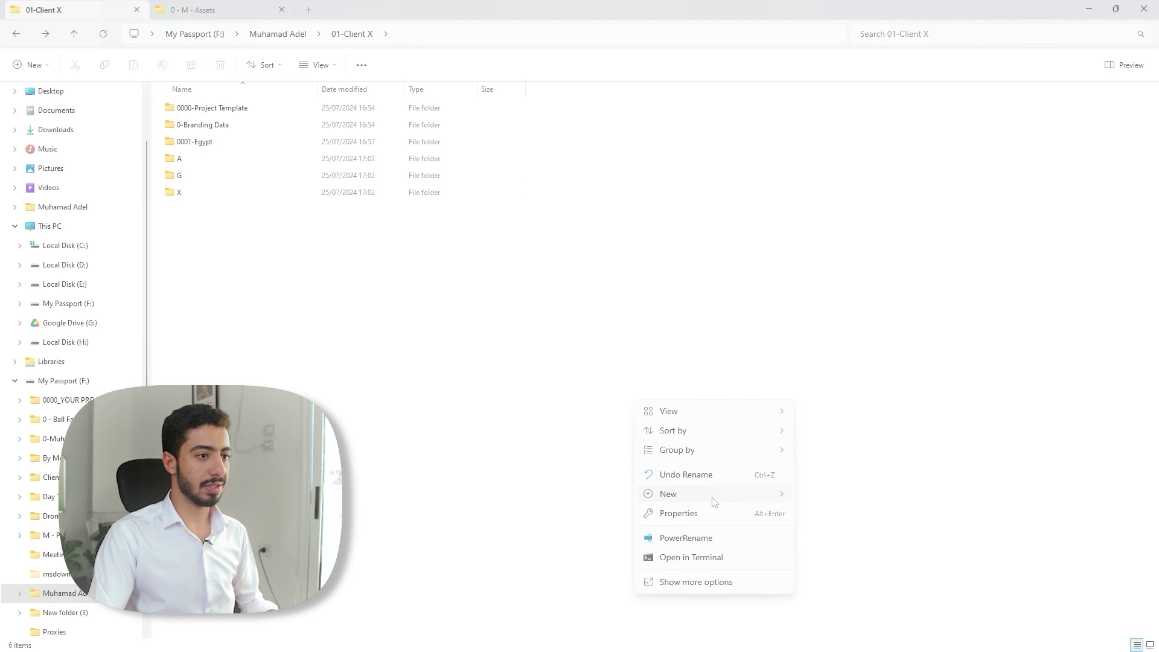
mouse_move(714, 502)
left_click(838, 314)
type("Z")
key("Return")
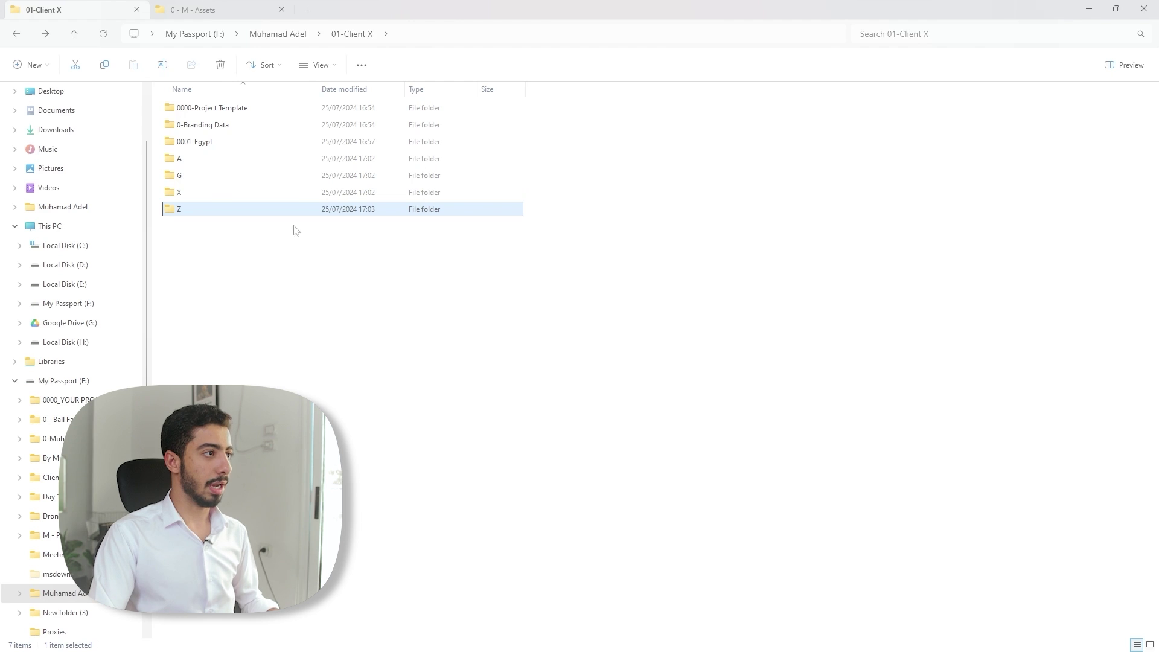
left_click(260, 244)
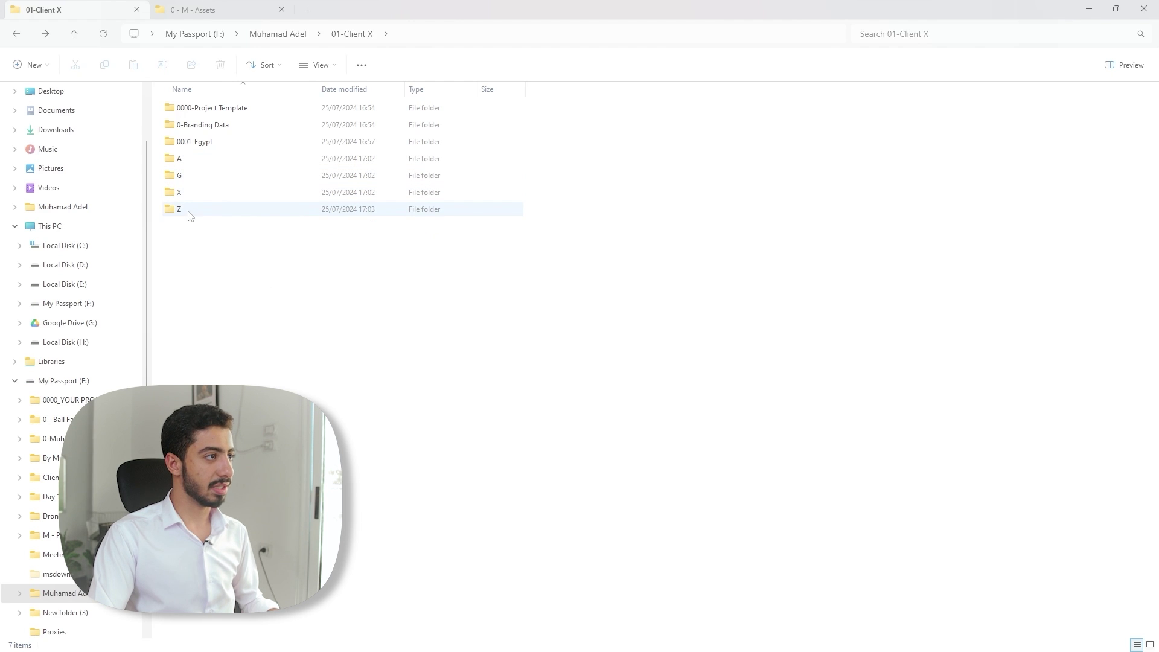
Create a folder named 0000-A in the 01-Client X folder and delete it
right_click(262, 281)
mouse_move(363, 377)
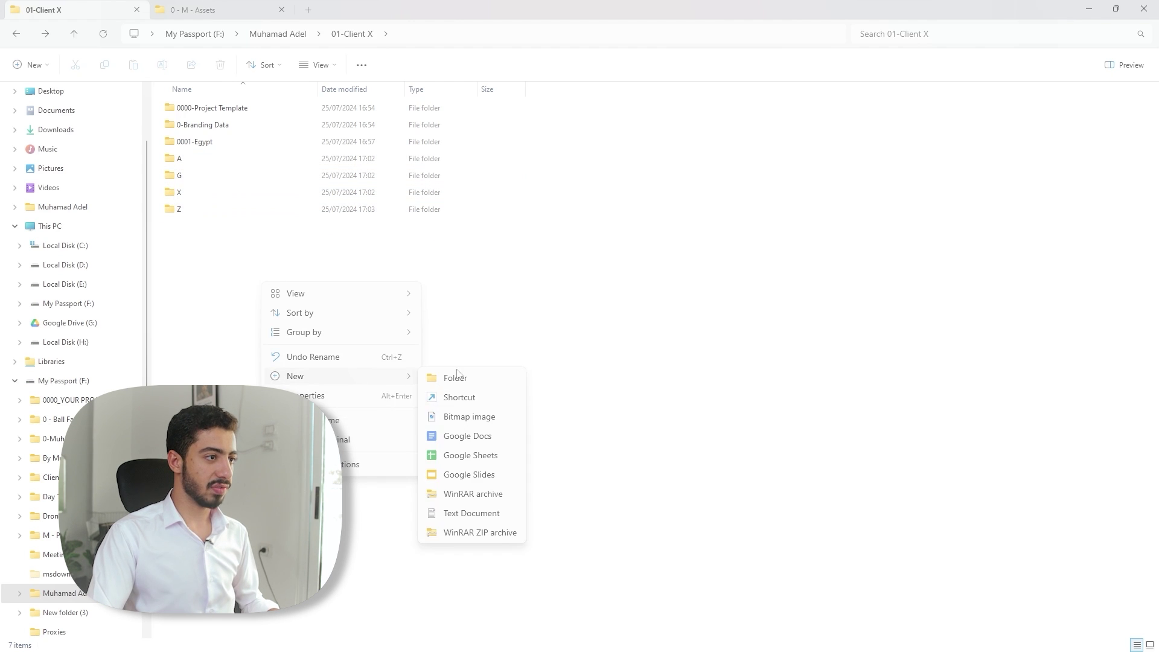
left_click(457, 378)
type("0000-")
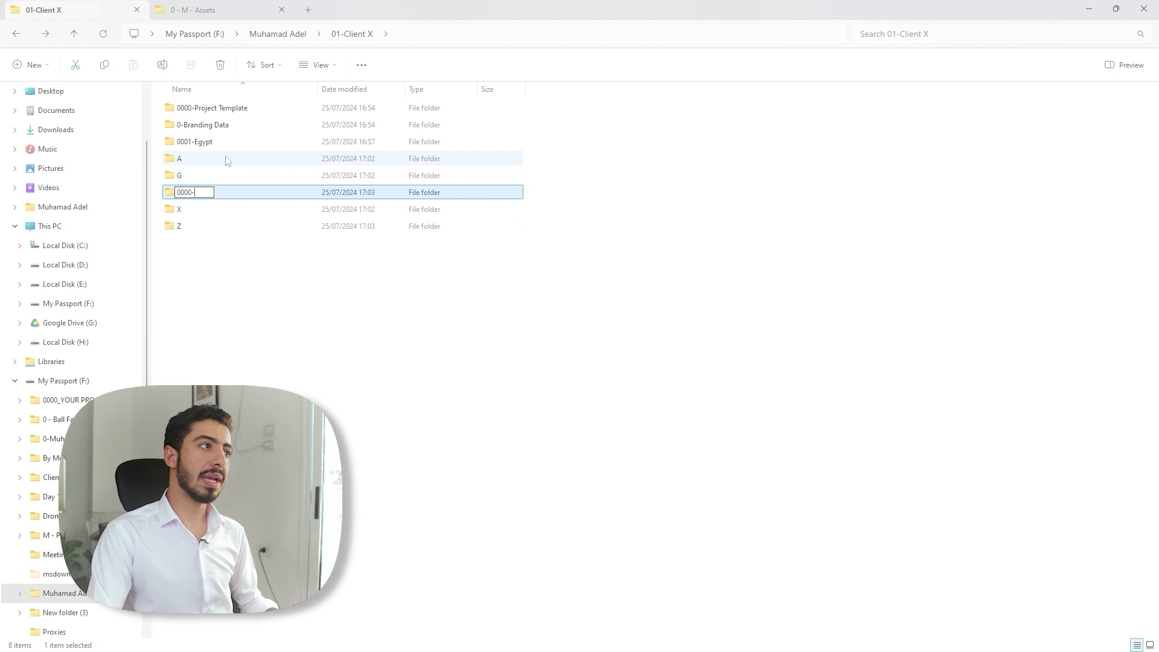
type("A")
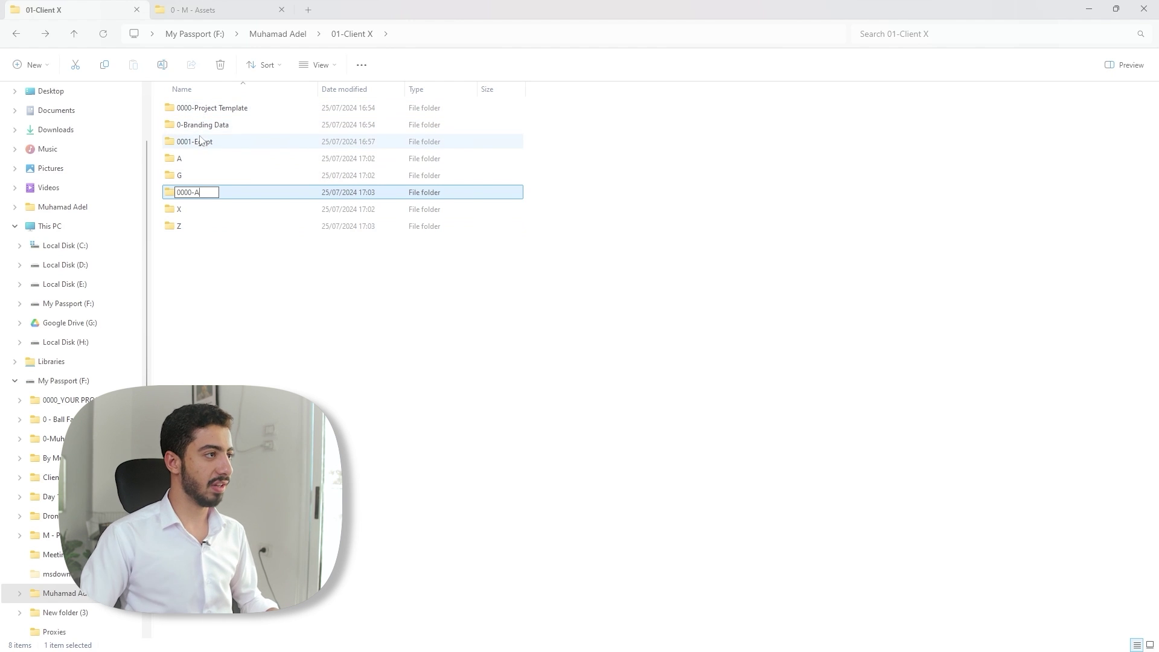
key("Return")
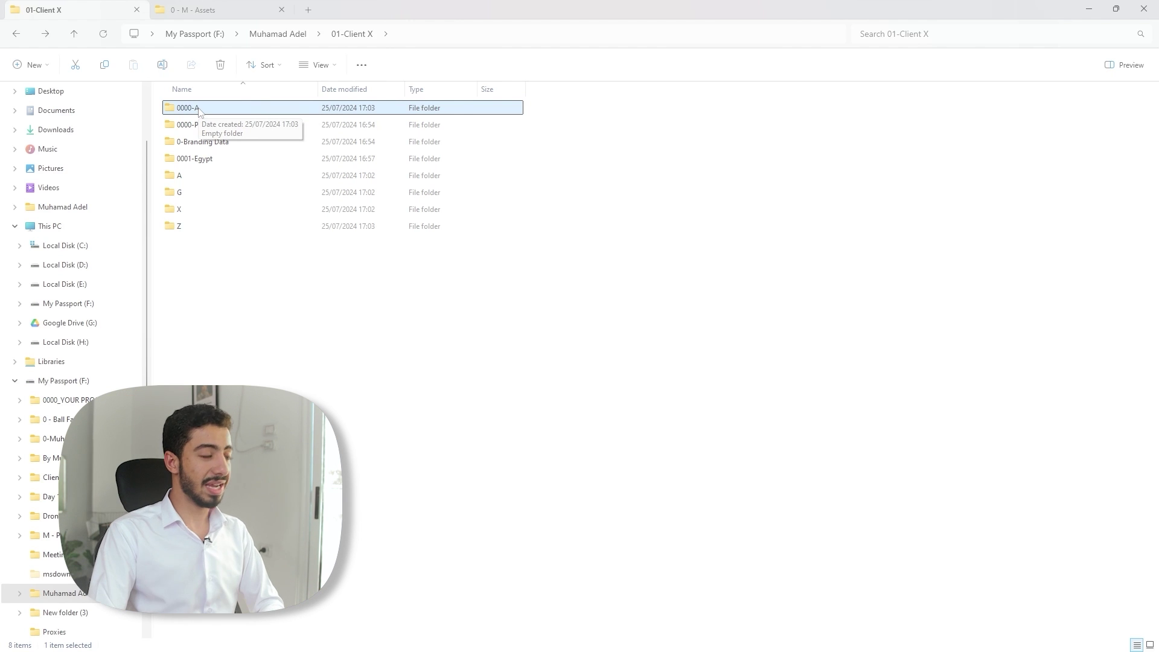
key("Delete")
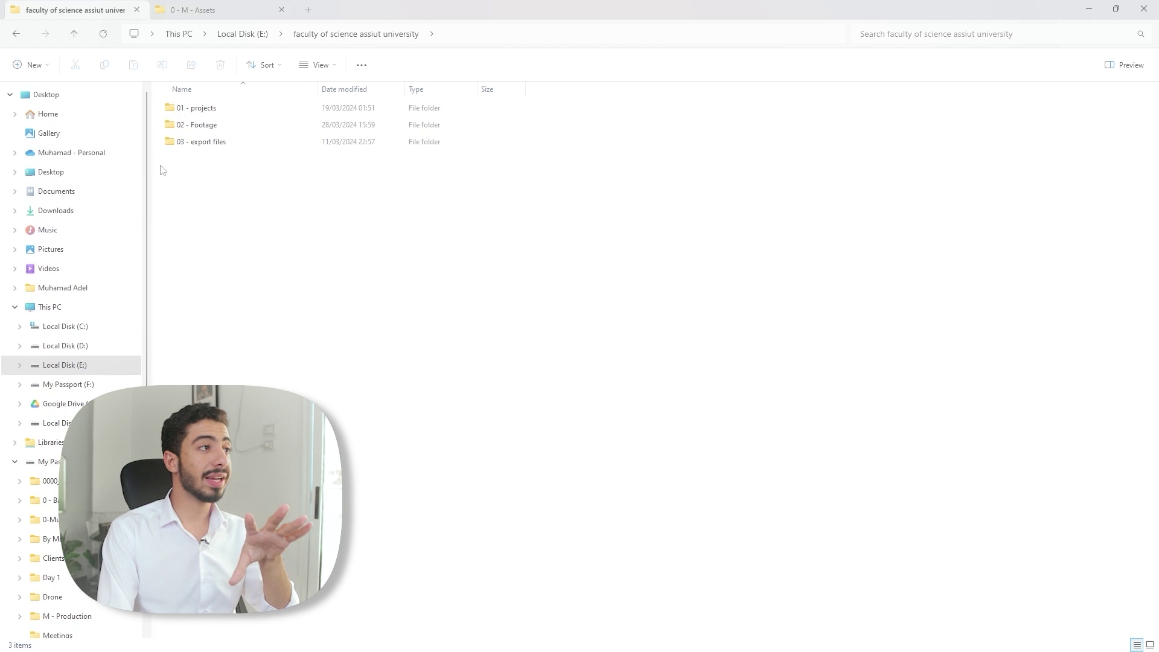
Open the 01 - Premiere pro folder inside 01 - projects of the faculty of science assiut university folder
double_click(199, 108)
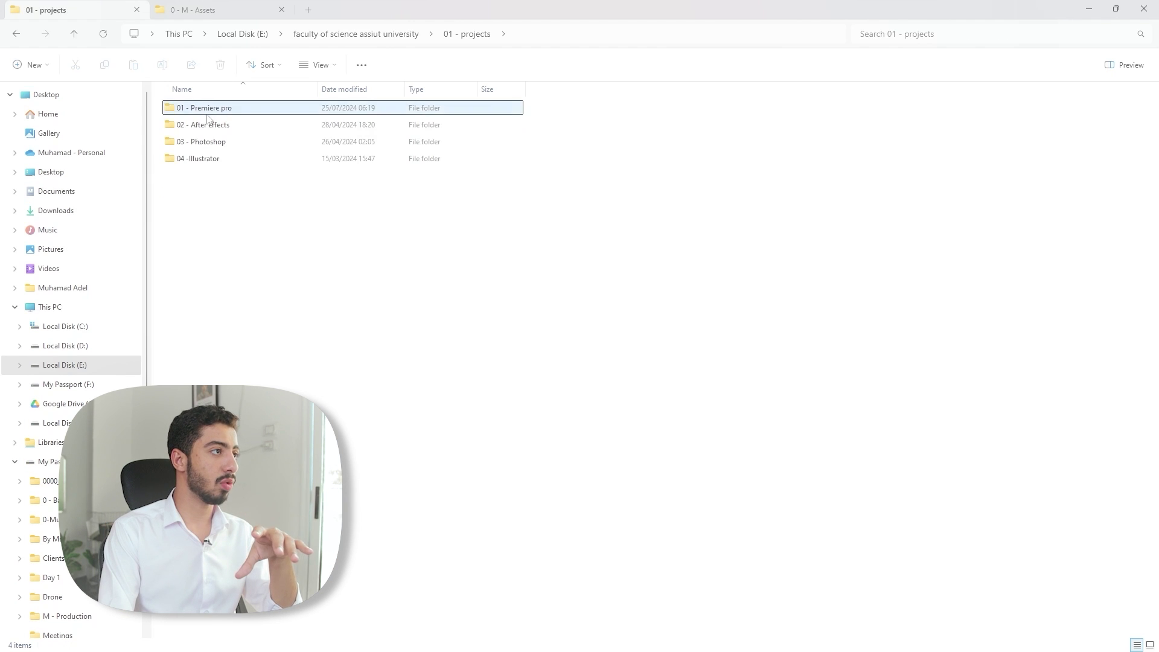
double_click(205, 108)
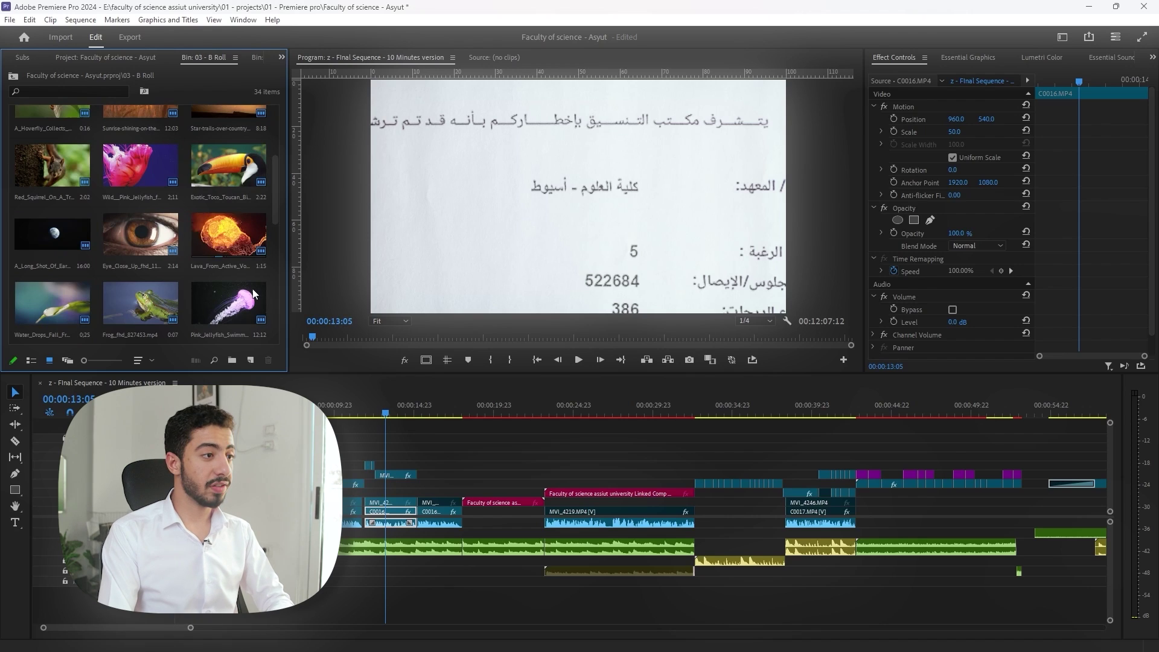
In Premiere Pro, review the whole 10-minute final sequence on the timeline, moving the playhead to the end of the edit
left_click(411, 443)
key("minus")
key("minus")
key("minus")
key("minus")
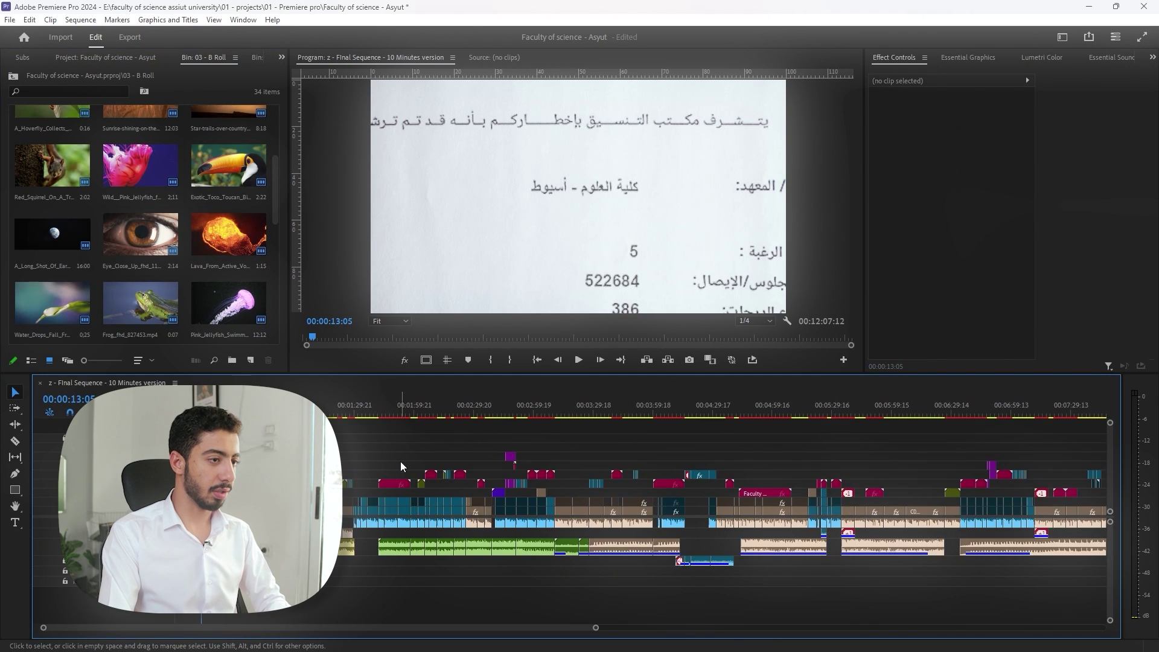
left_click(898, 411)
key("equal")
key("equal")
key("equal")
key("equal")
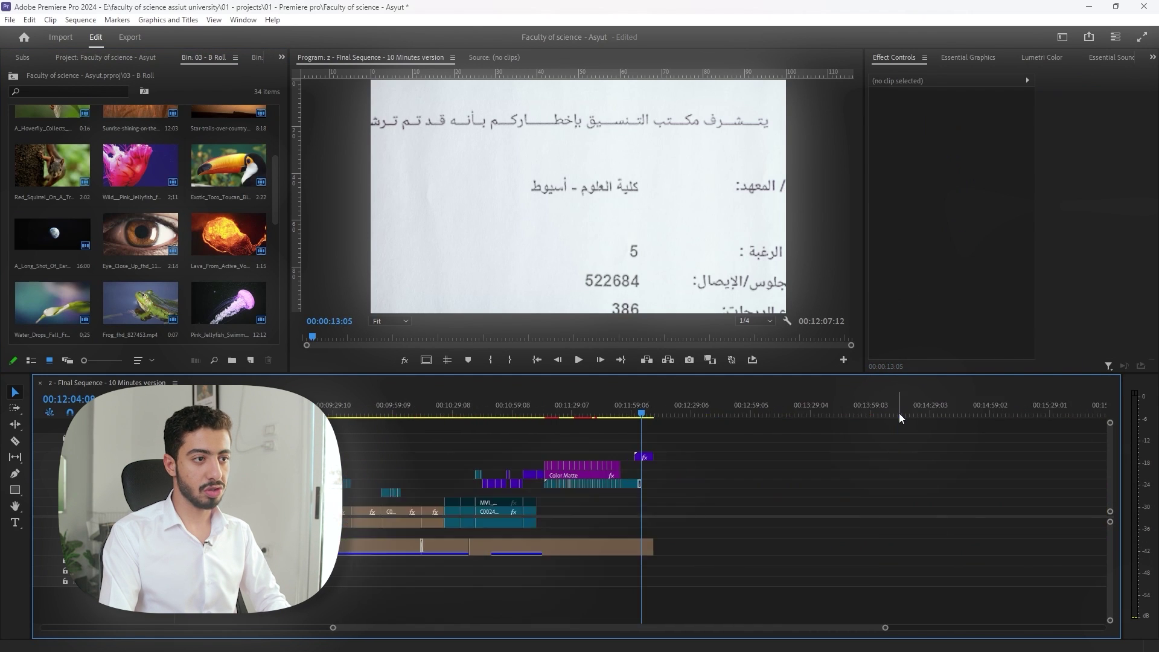
key("minus")
key("minus")
key("minus")
key("minus")
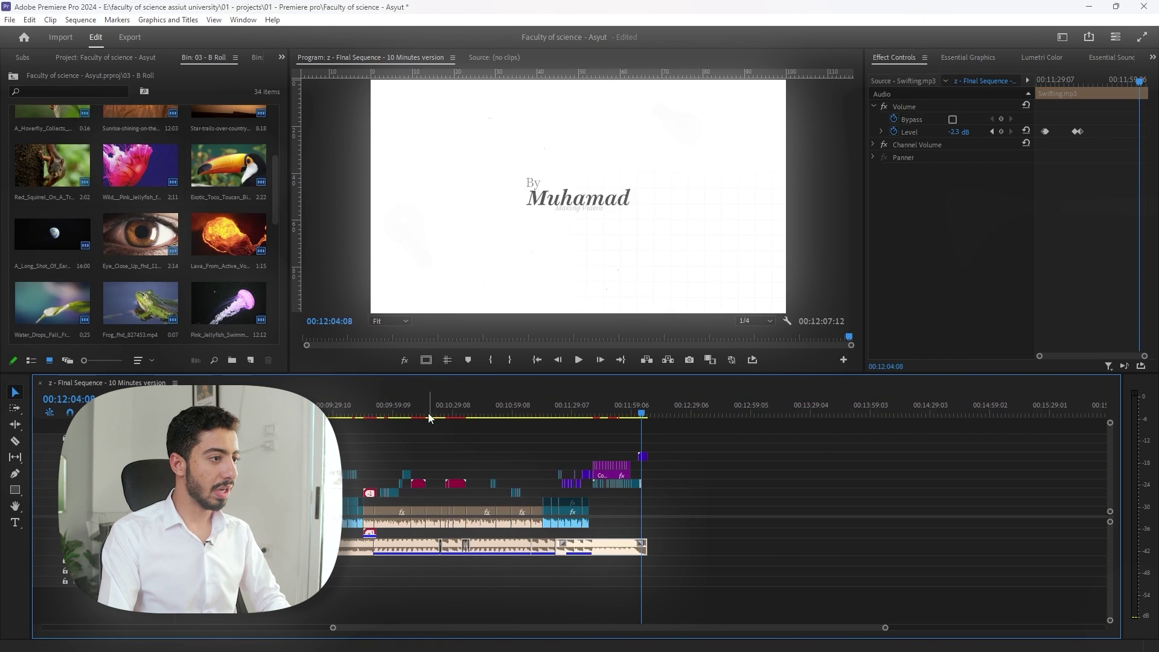
Scrub back through the middle of the final sequence to inspect its layered clips and the interview footage around six minutes
left_click_drag(358, 414, 331, 413)
key("equal")
key("equal")
key("equal")
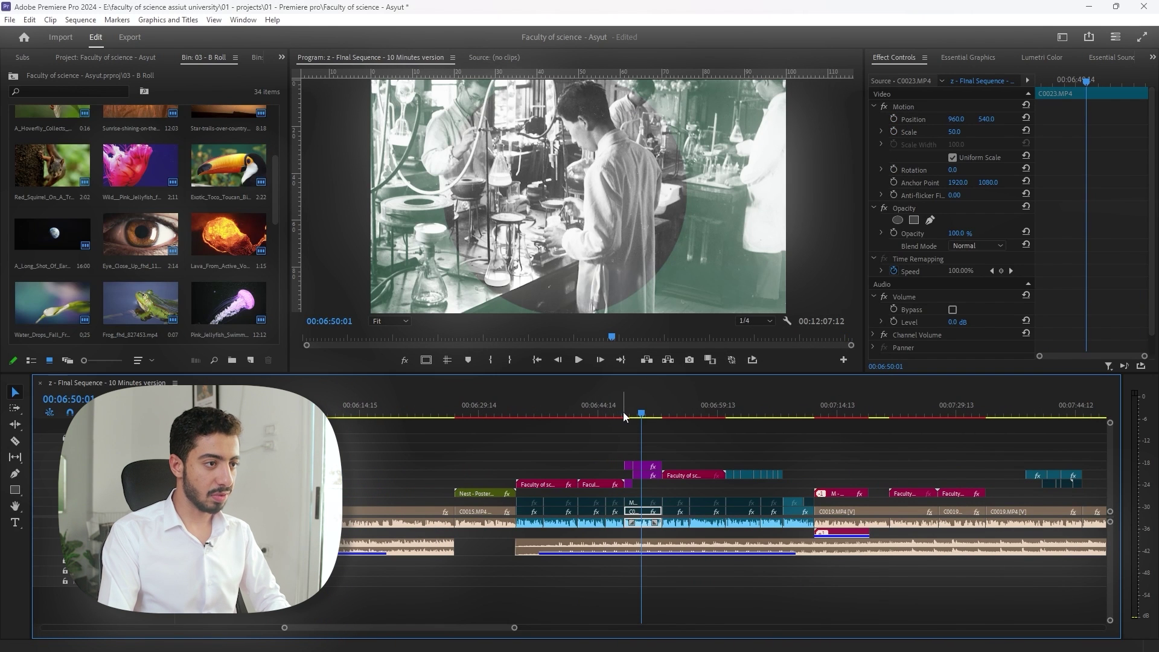
left_click(609, 414)
key("minus")
left_click_drag(434, 414, 445, 414)
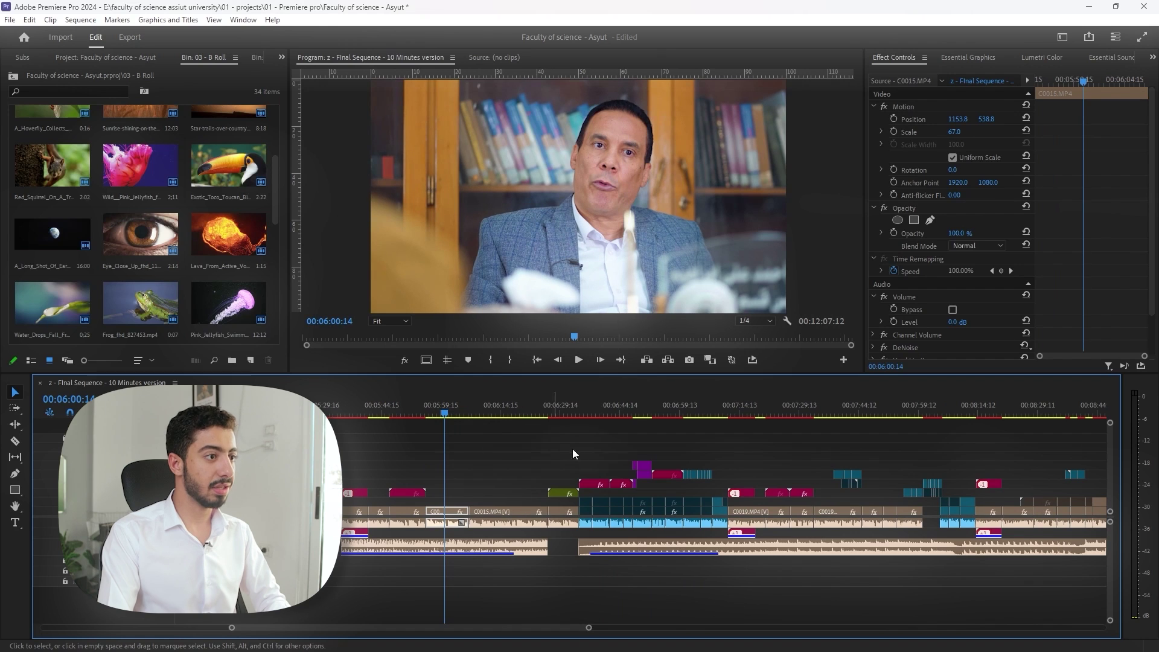
key("minus")
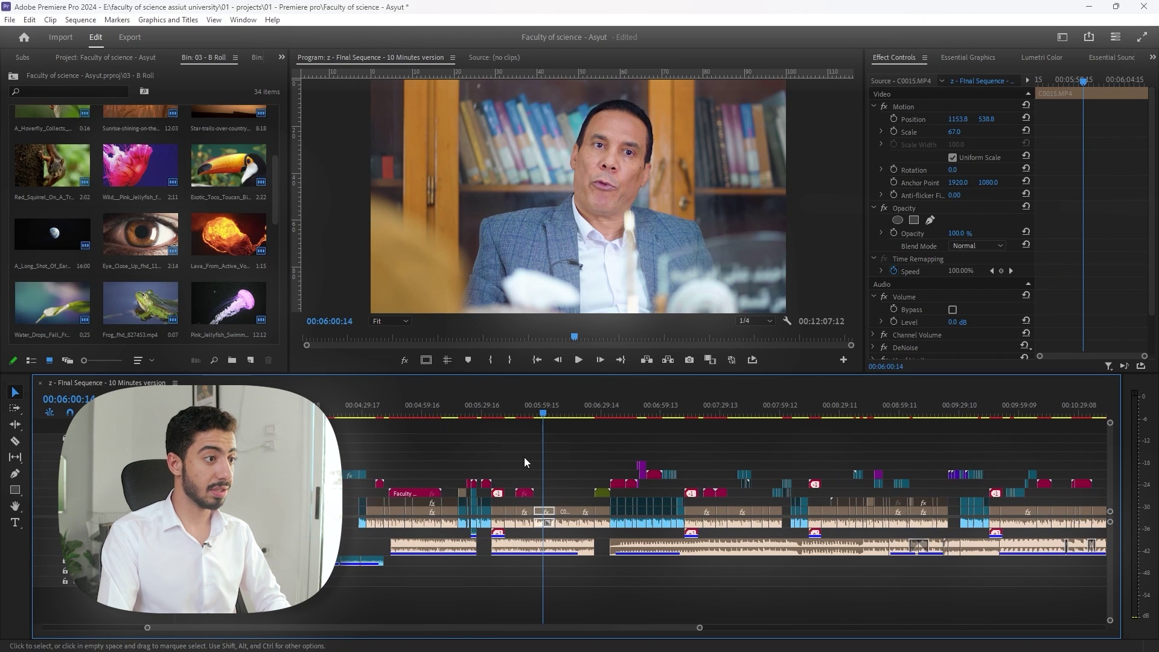
Show the project's root bins as a list, then expand and collapse the 0 - Nested sequences bin
left_click(20, 75)
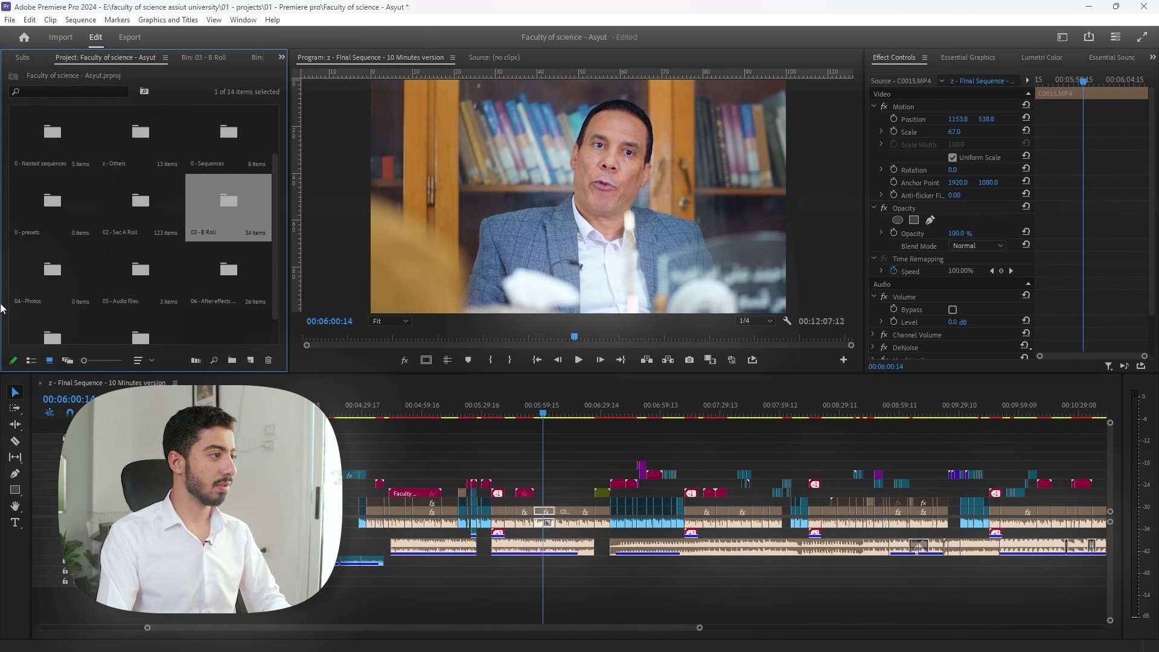
left_click(31, 361)
left_click(68, 328)
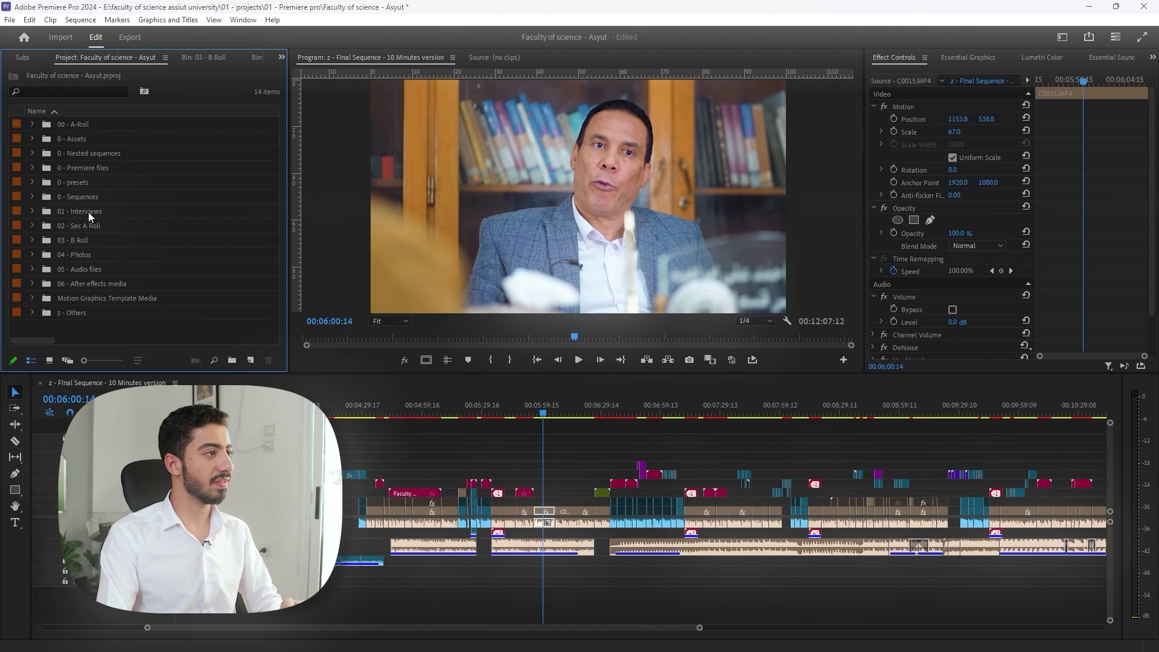
left_click(33, 153)
left_click(33, 154)
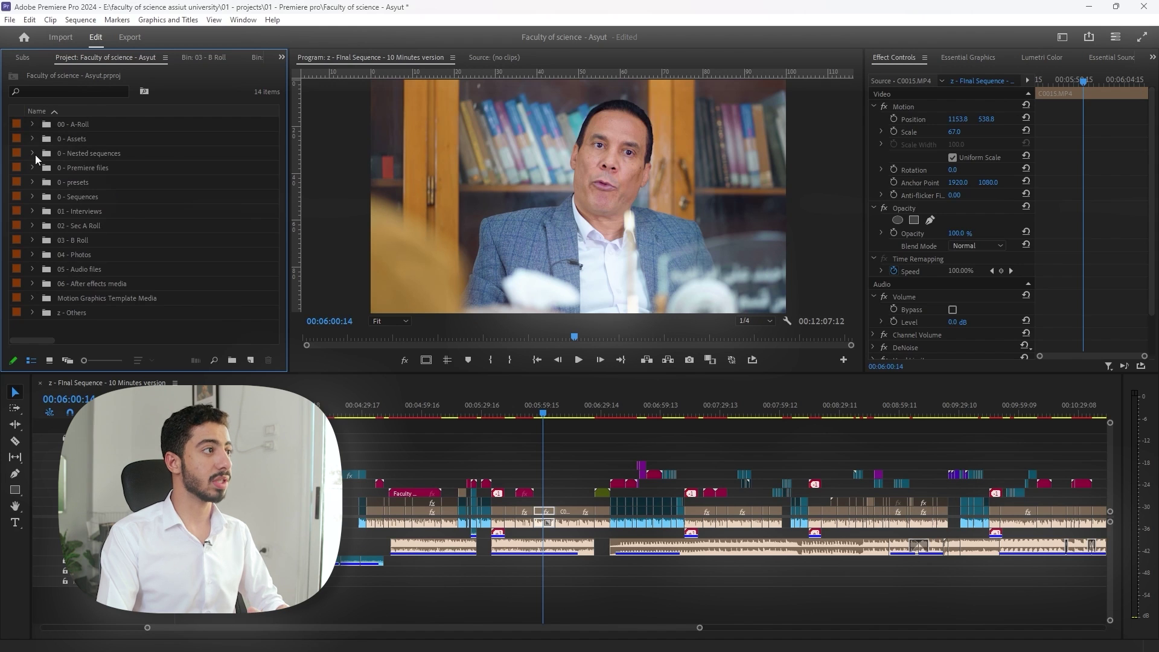